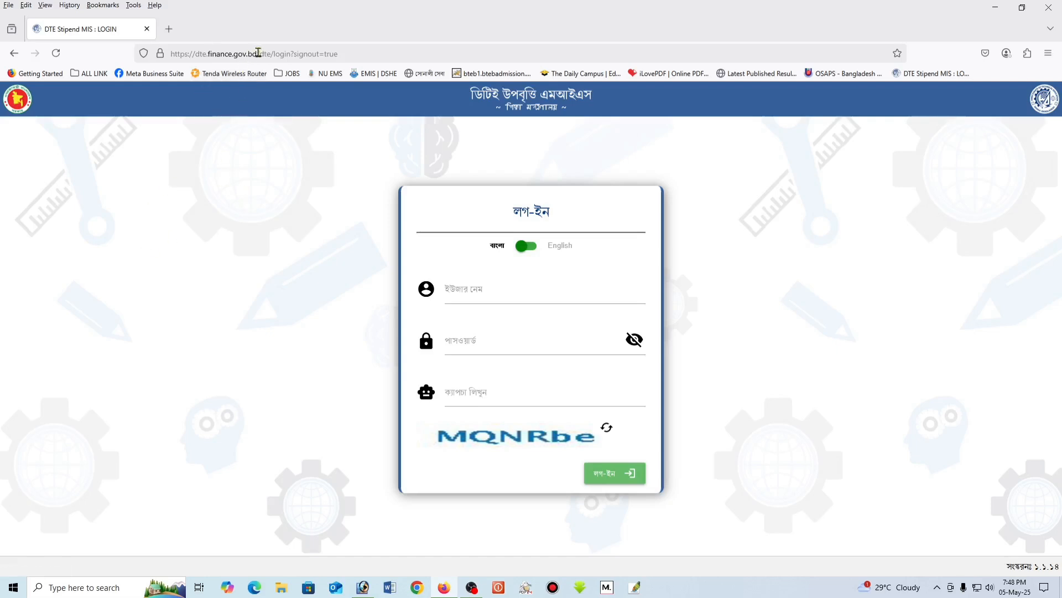
- Select the DTE Stipend MIS domain in the address bar to copy it
drag(257, 54, 195, 56)
key(ctrl+c)
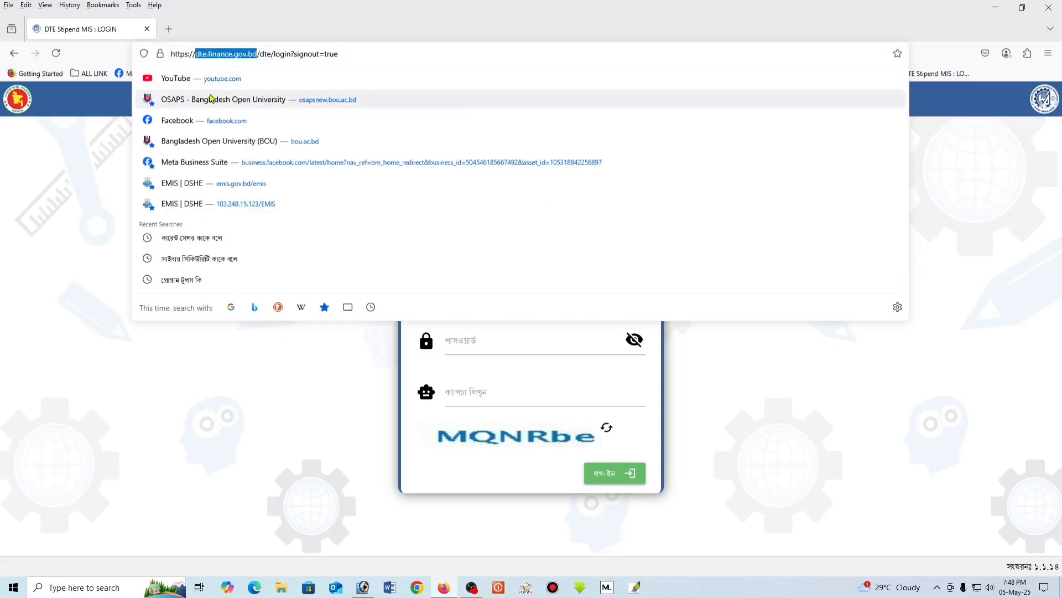
- Load dte.finance.gov.bd in a second tab and switch between the two login tabs
click(169, 29)
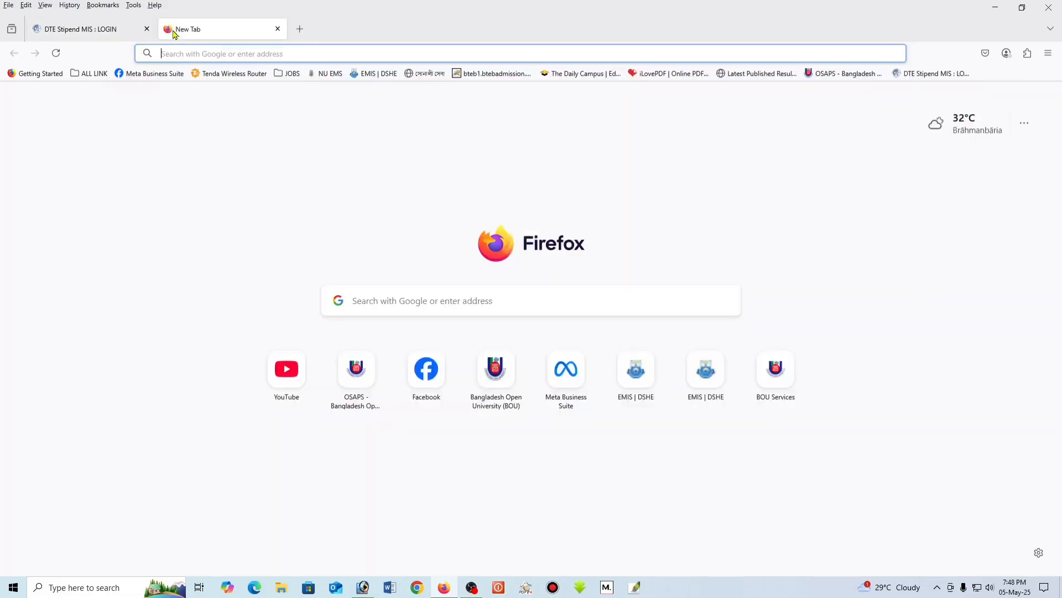
click(208, 58)
key(ctrl+v)
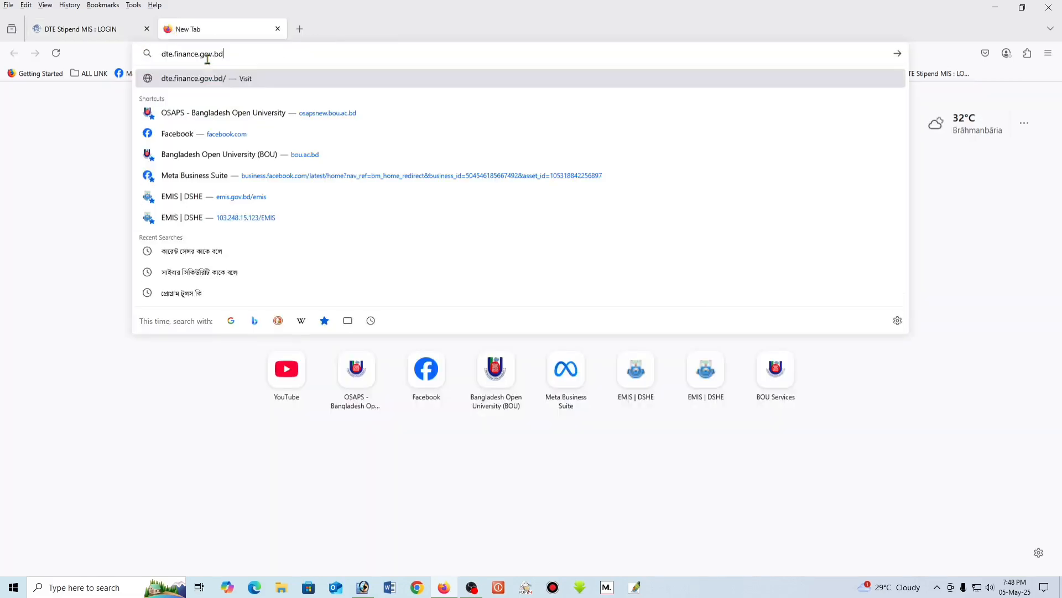
key(Return)
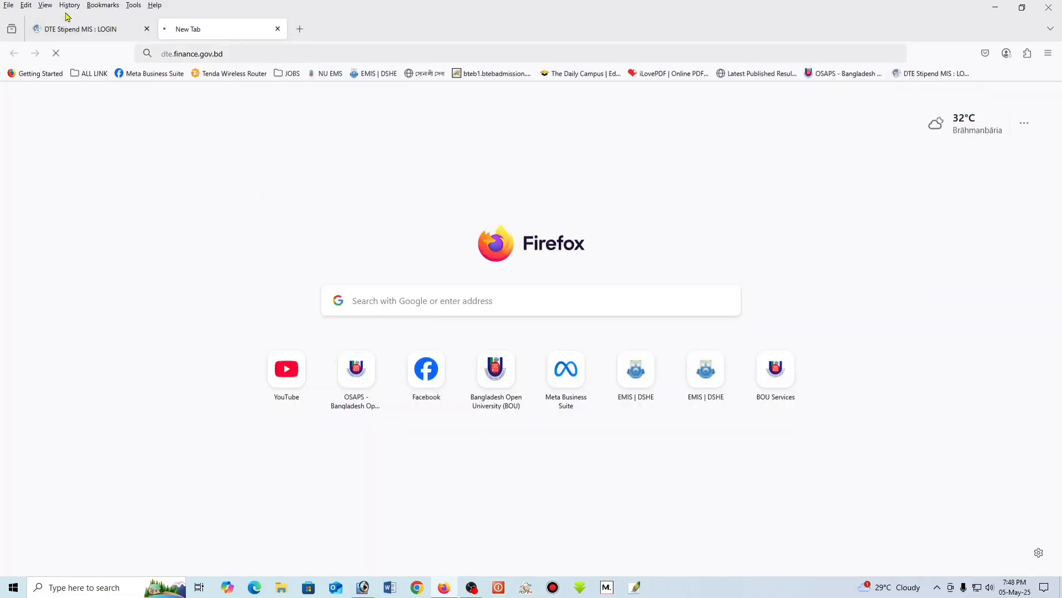
click(70, 29)
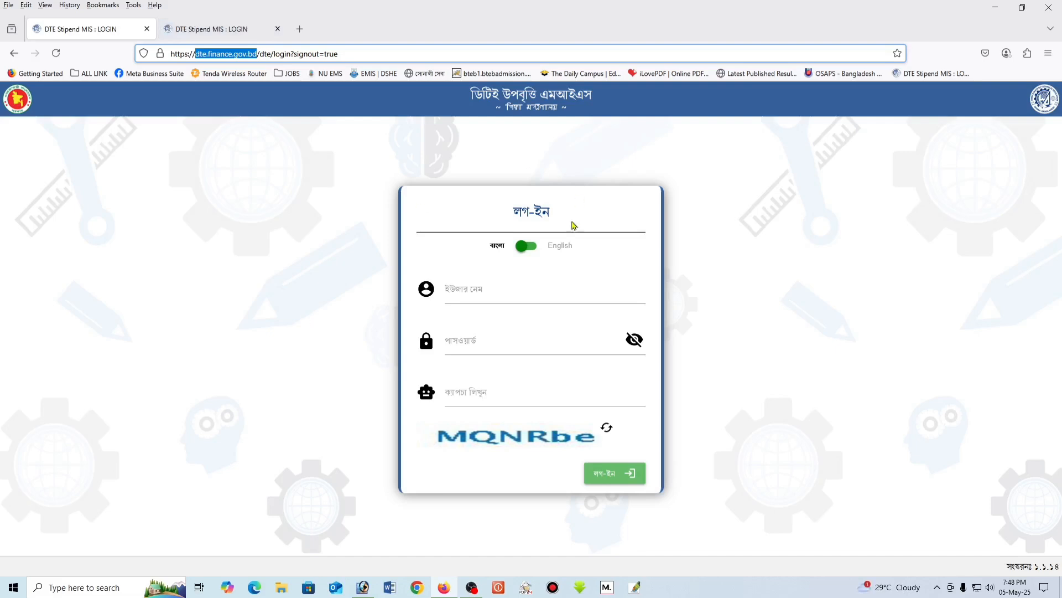
click(210, 28)
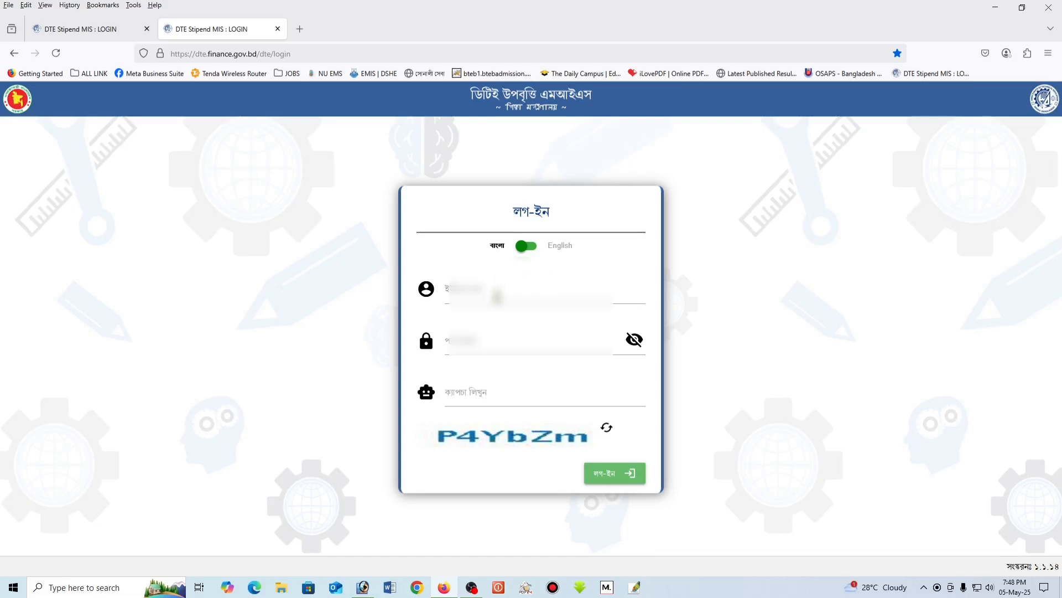
- Autofill the saved username and password, enter the captcha text, and submit the login
click(498, 297)
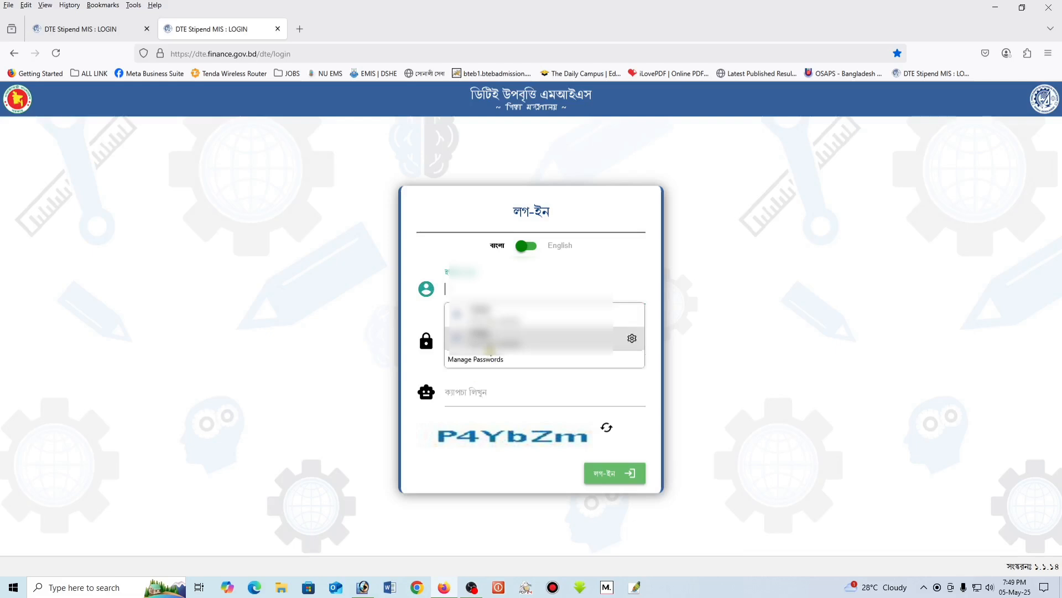
click(484, 340)
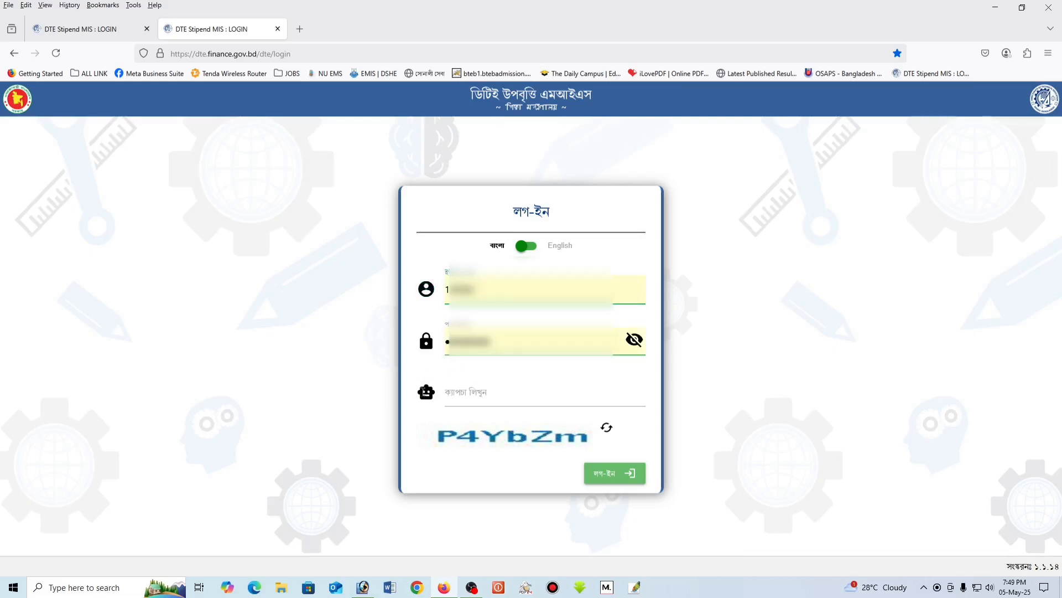
click(495, 398)
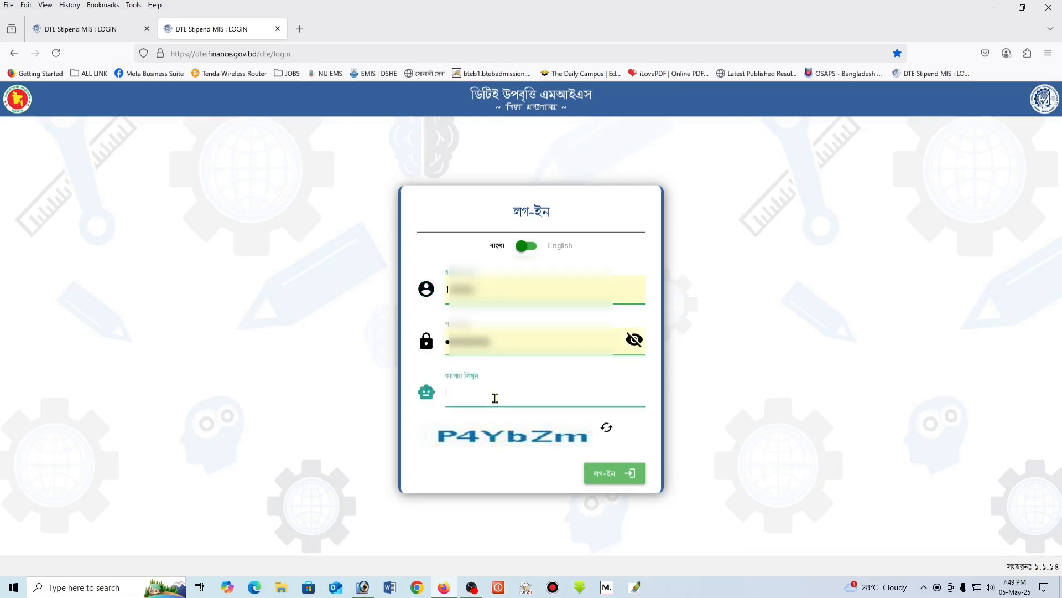
text(P)
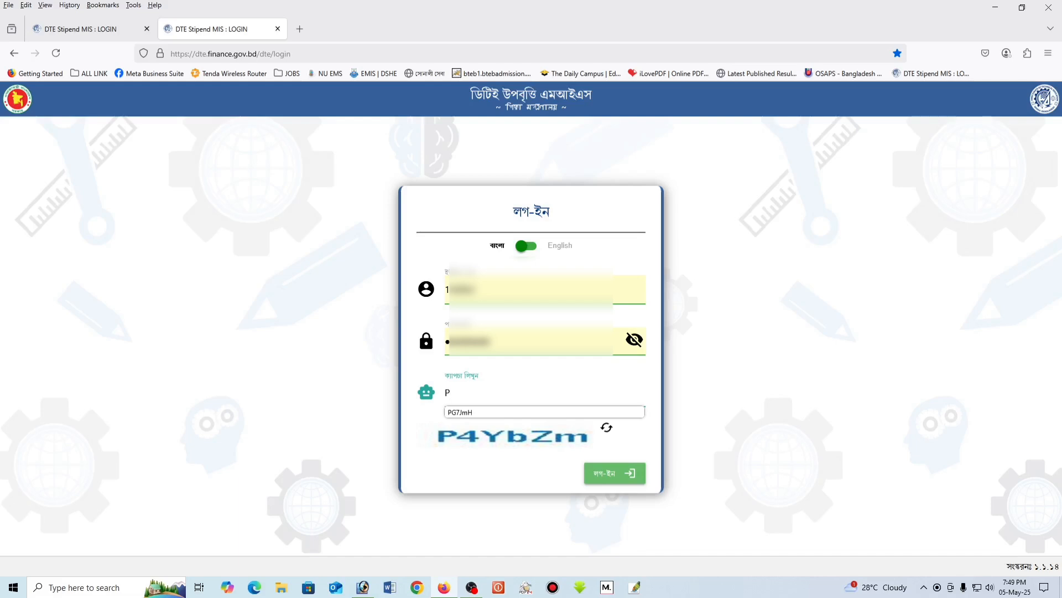
text(4YbZm)
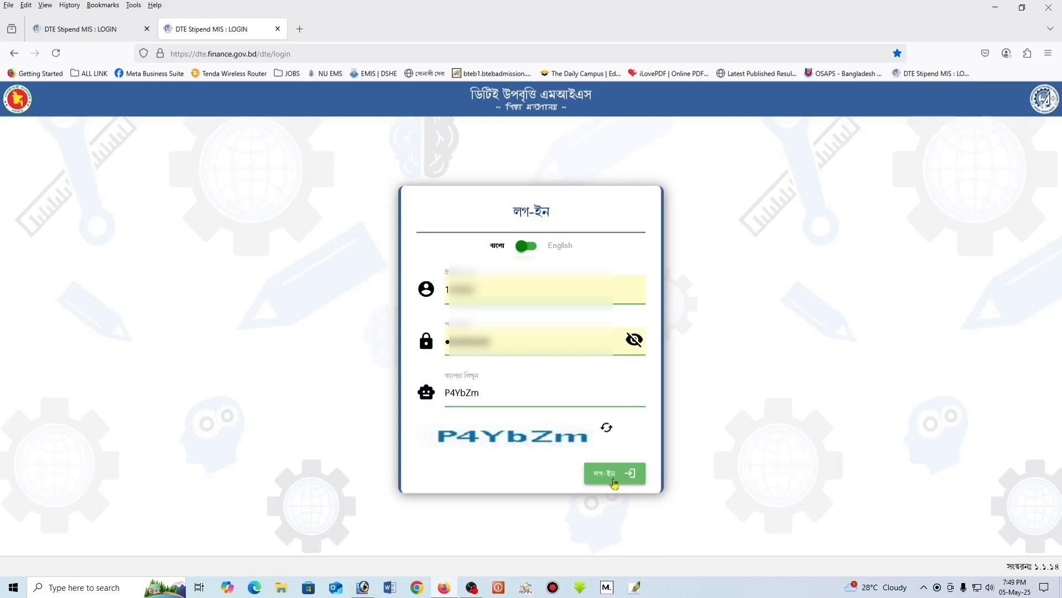
click(614, 483)
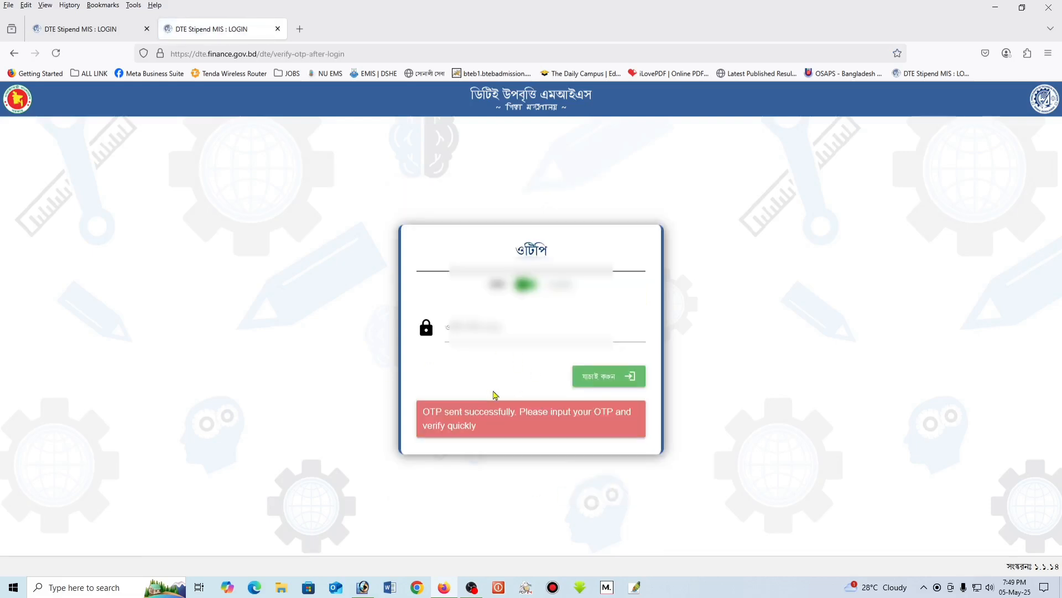
- Zoom the page to 110%, then enter and verify the one-time code
key(ctrl+plus)
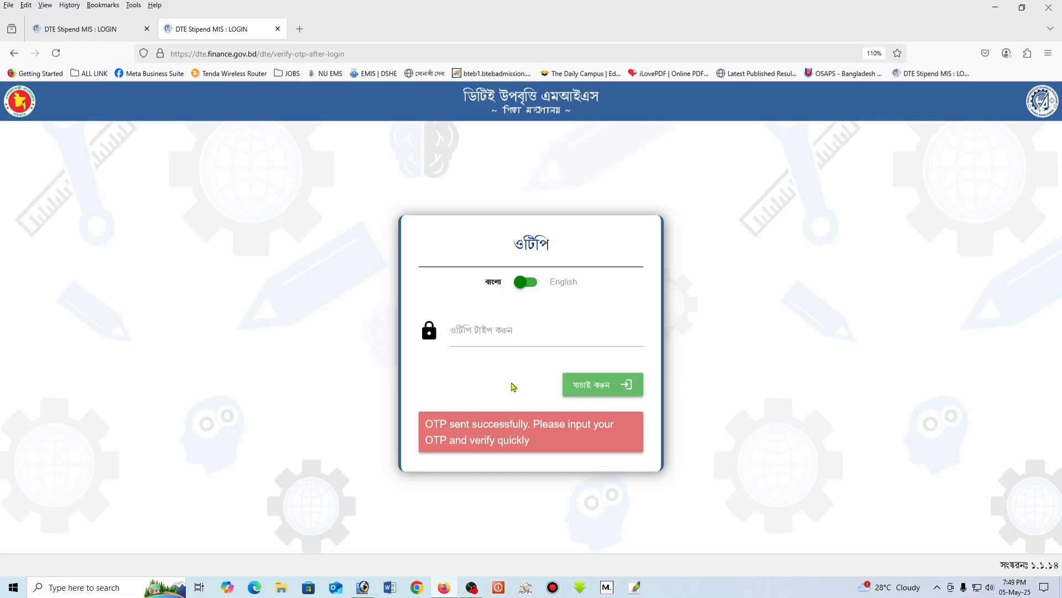
click(513, 331)
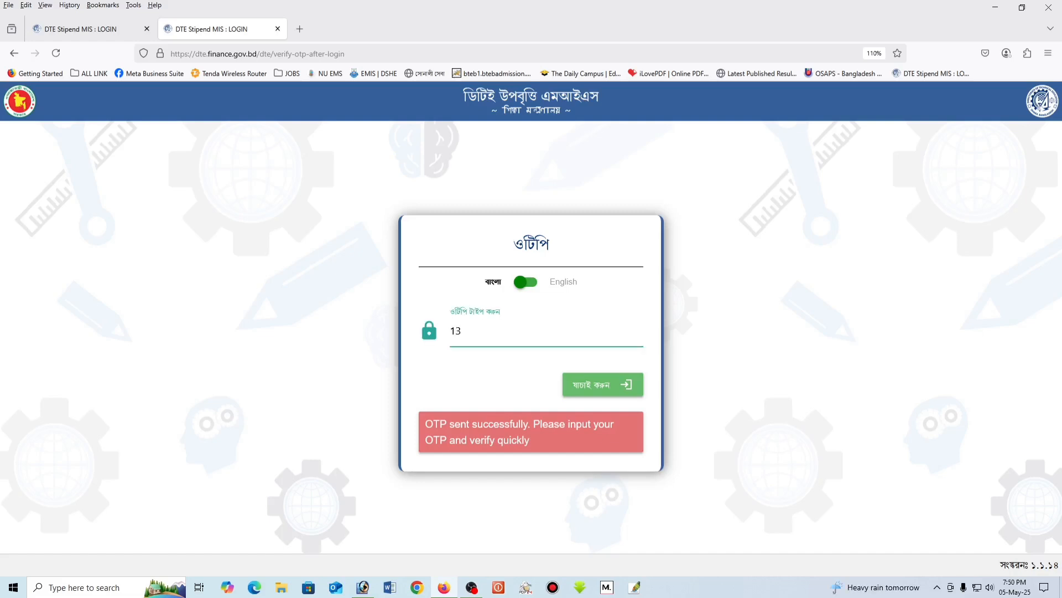
click(600, 390)
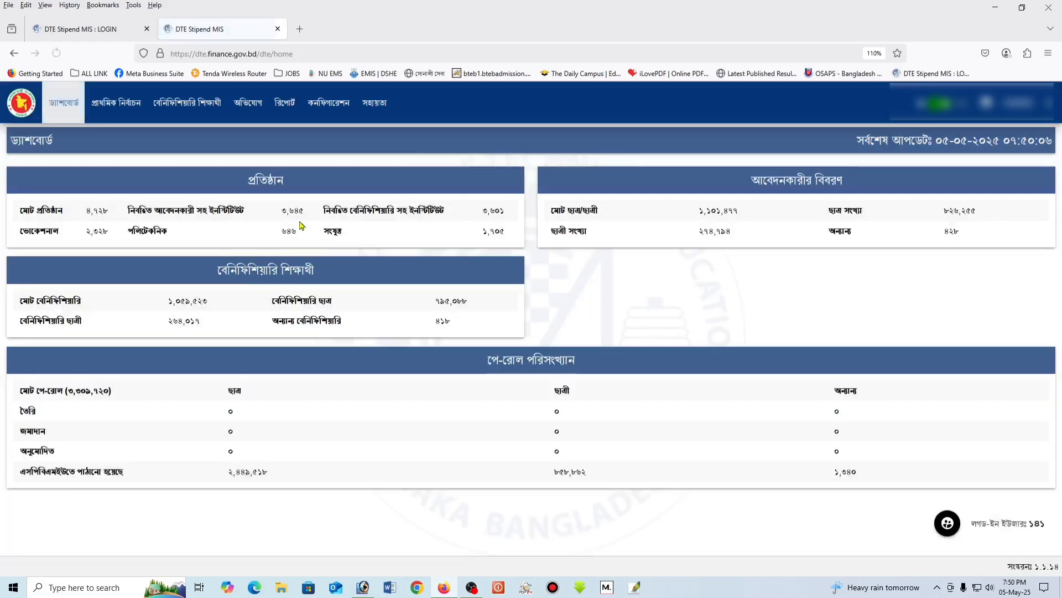
click(187, 103)
- Let the dashboard statistics load and bring up the প্রাথমিক নির্বাচন menu options
click(374, 102)
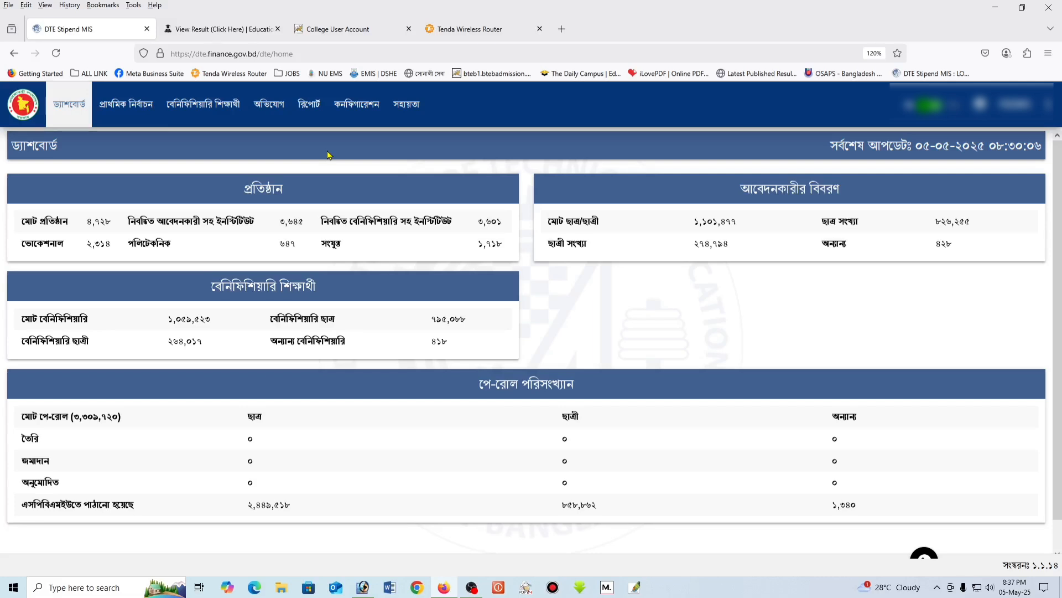
mouse_move(116, 108)
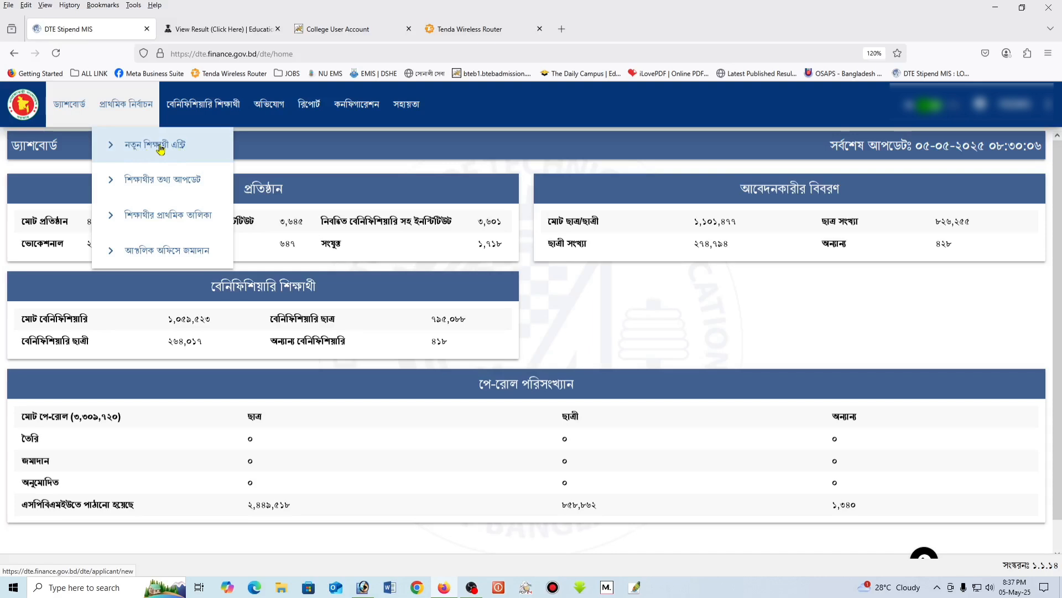
- Choose নতুন শিক্ষার্থী এন্ট্রি from the প্রাথমিক নির্বাচন menu
click(160, 146)
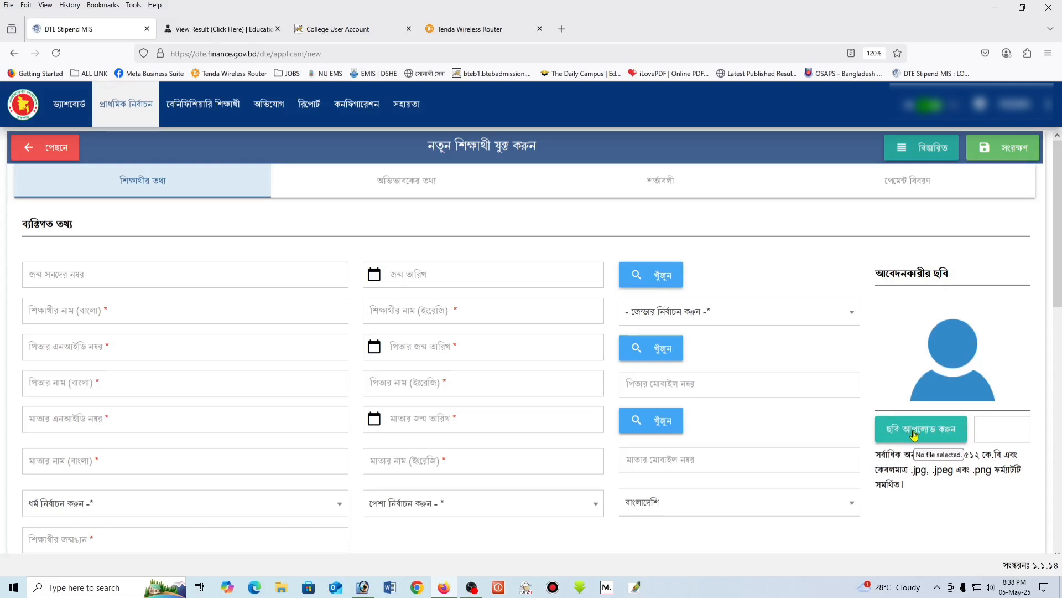
click(914, 434)
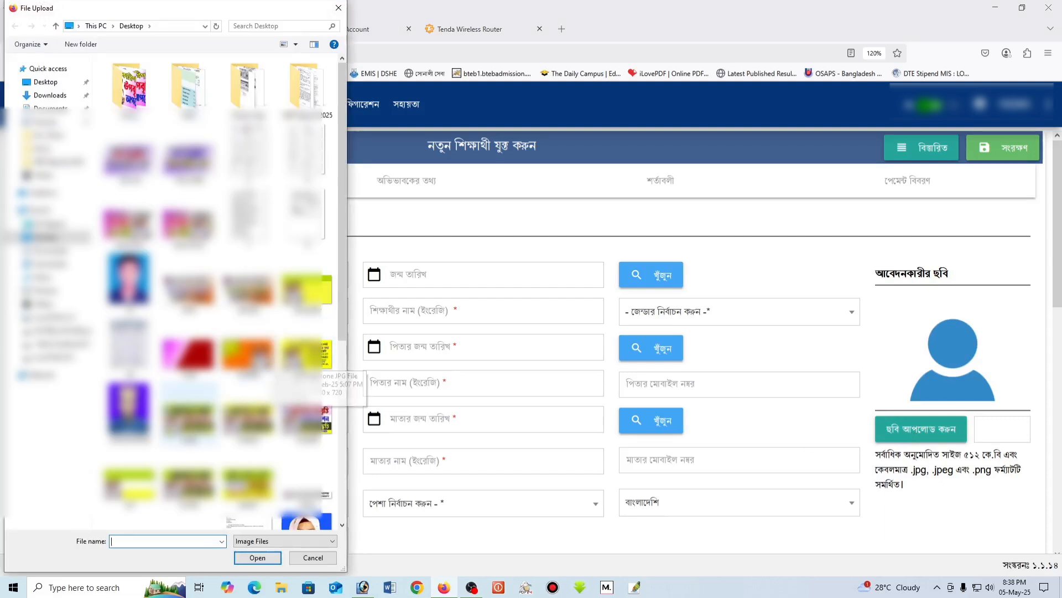
click(128, 411)
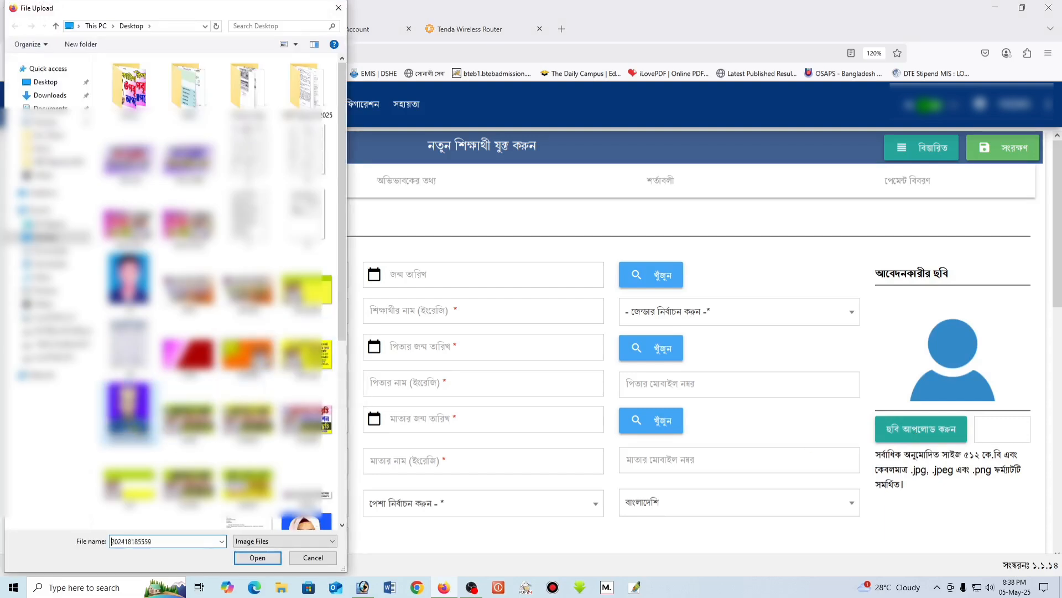
click(263, 560)
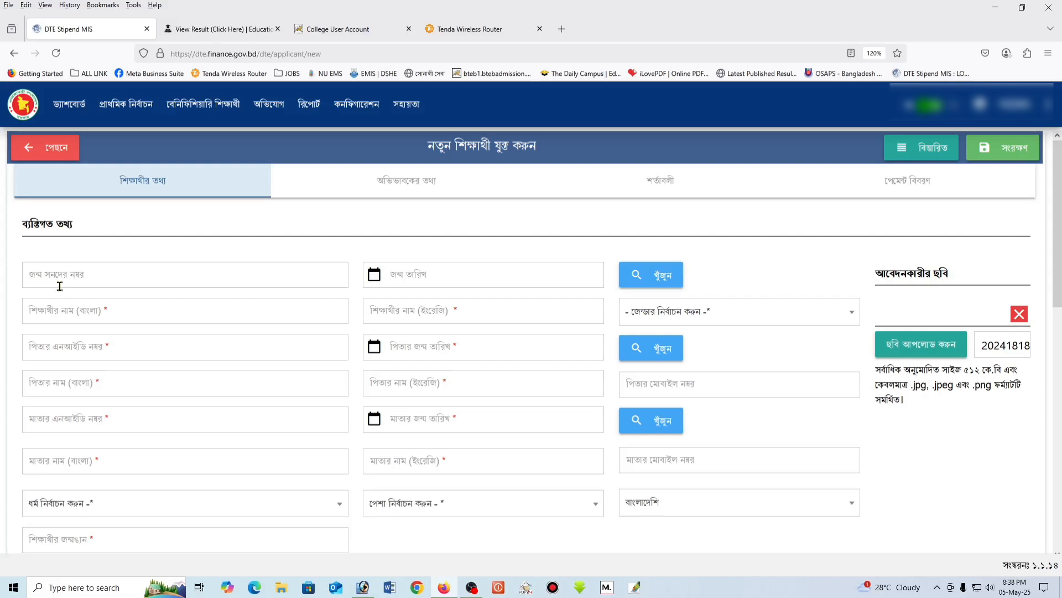
- Enter the student's birth certificate number in the জন্ম সনদের নম্বর field
click(102, 279)
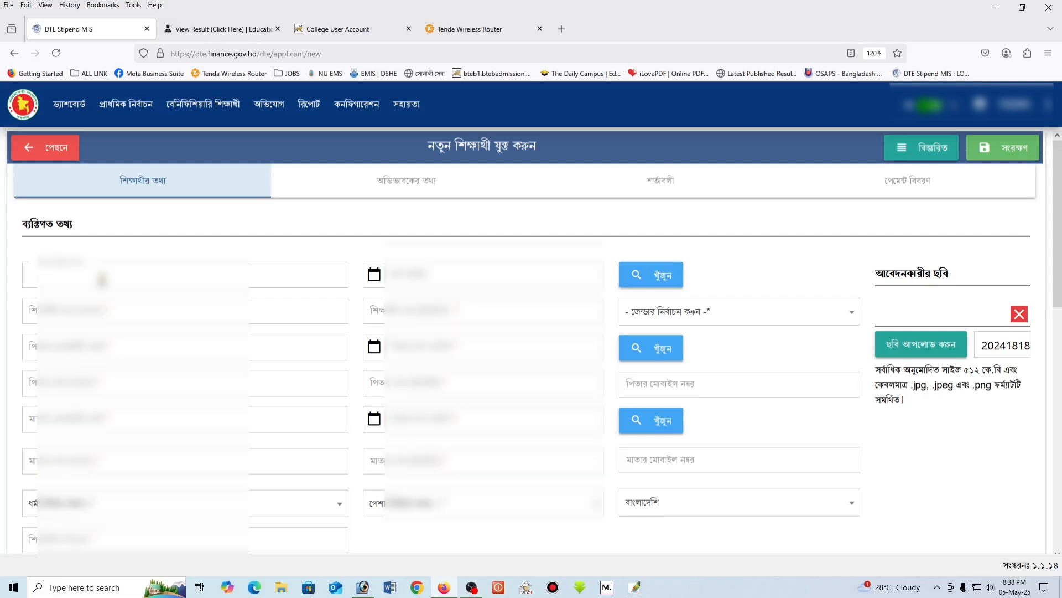
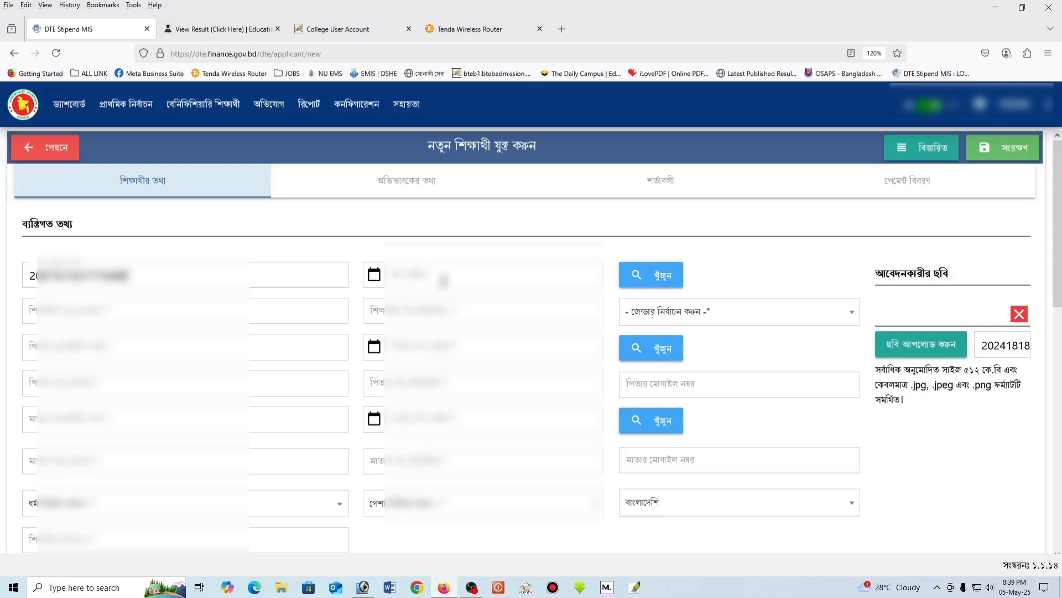
- Set the date of birth to 1 August 2007 and run the first খুঁজুন lookup
click(446, 285)
click(446, 286)
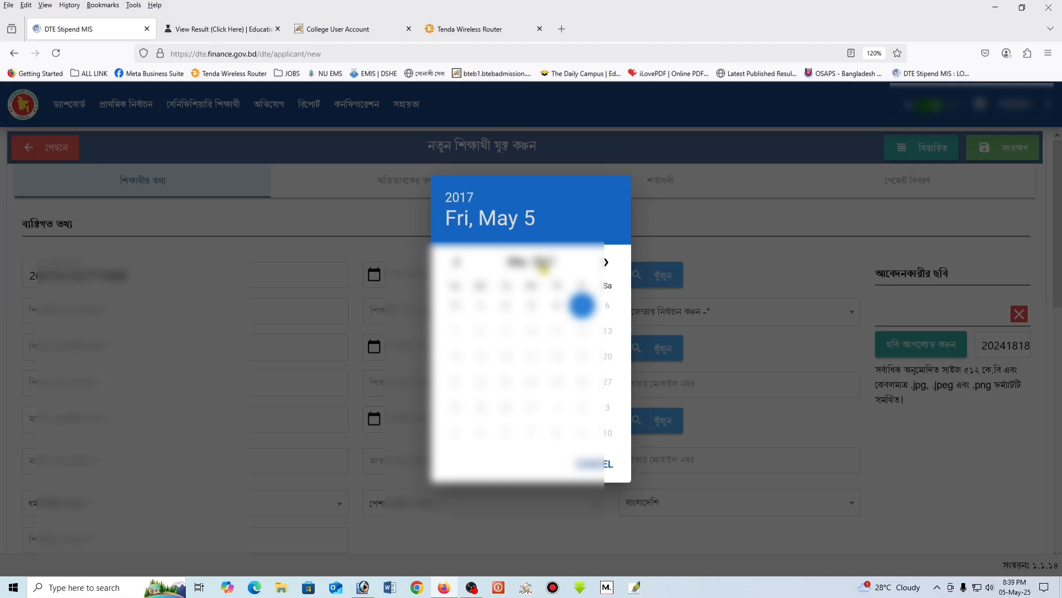
click(544, 268)
scroll(545, 341, up, 3)
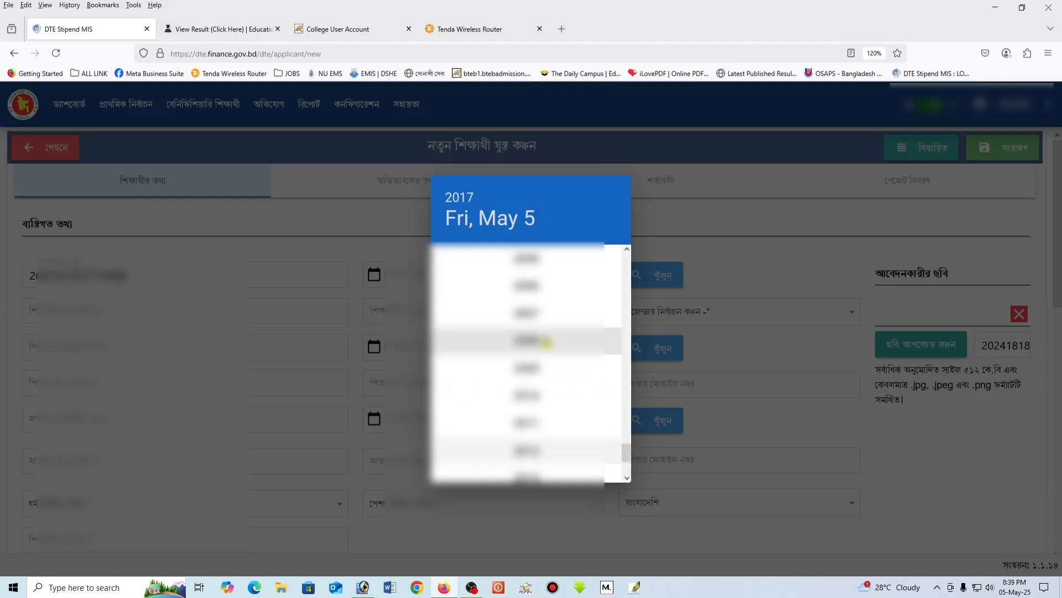
click(537, 339)
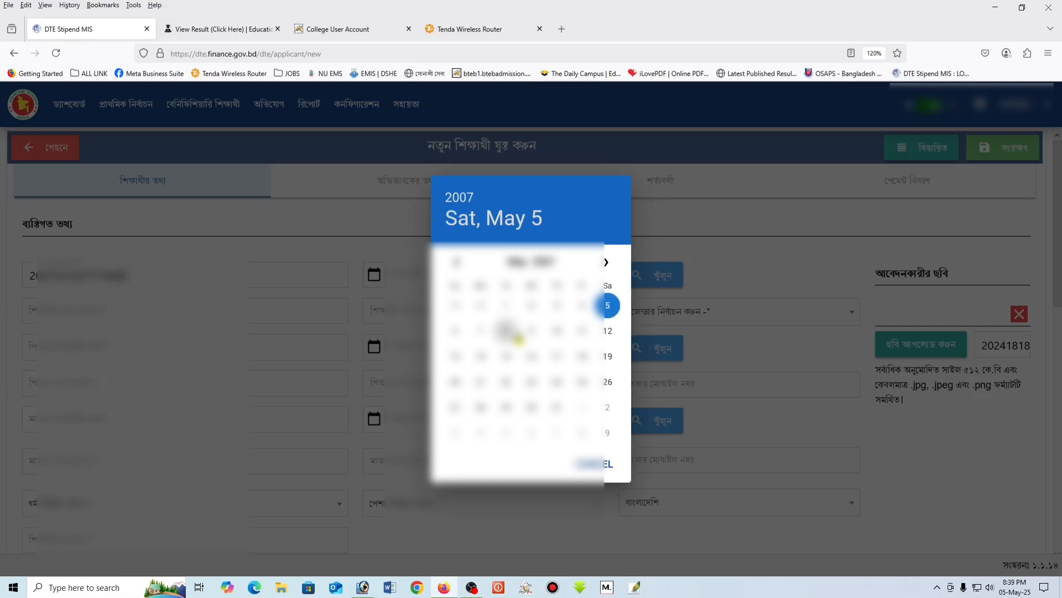
click(517, 265)
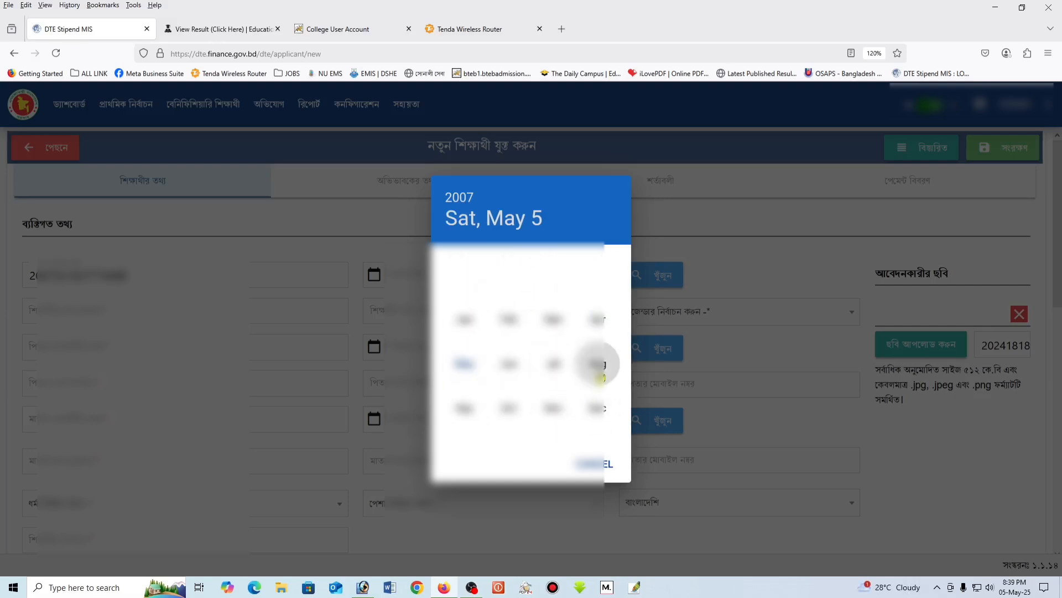
click(600, 377)
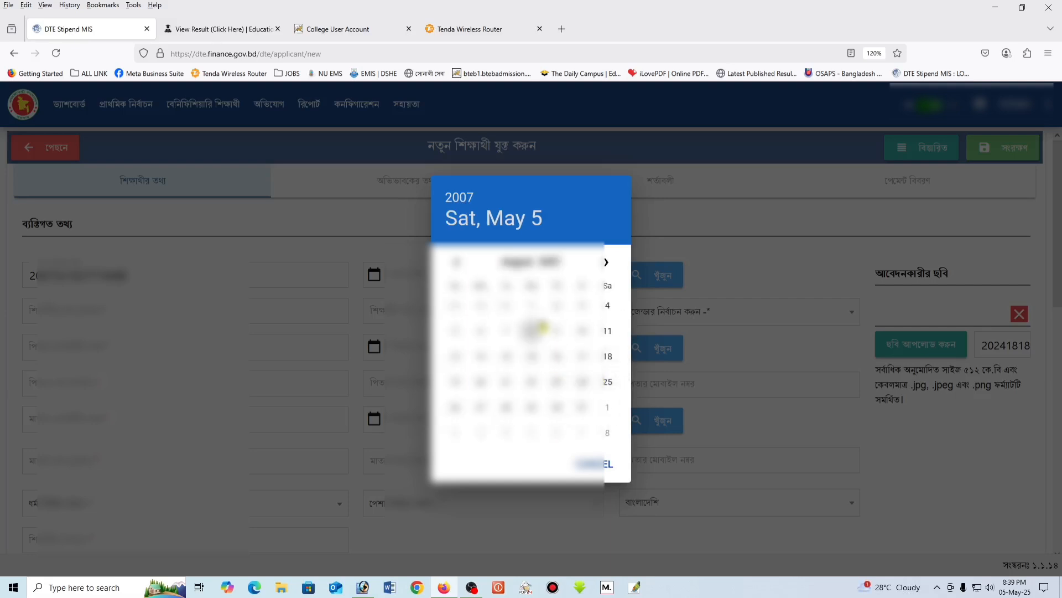
click(532, 304)
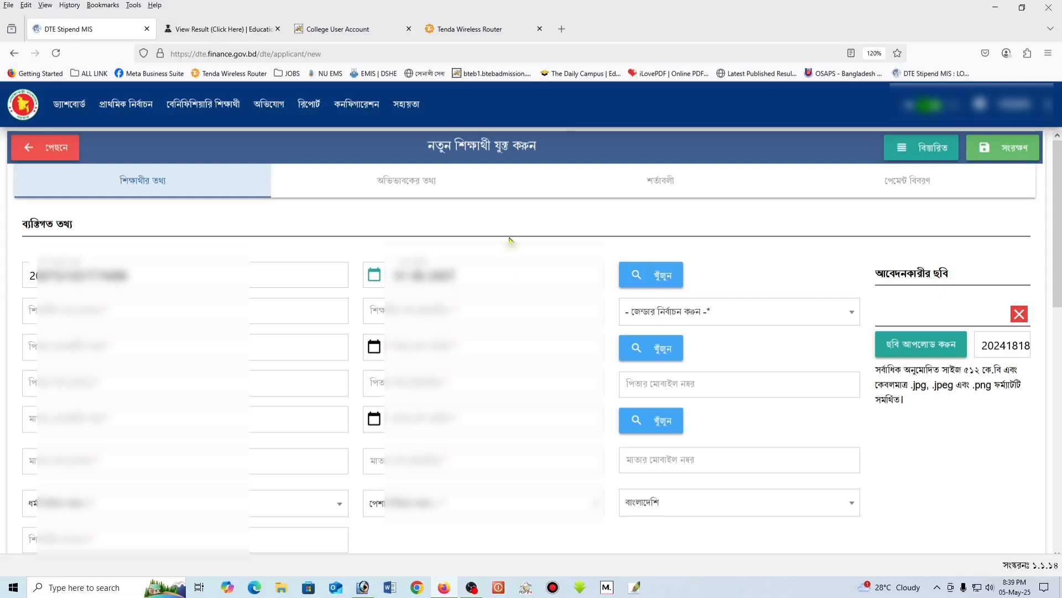
click(651, 278)
- Add the missing 0 to the registration number and rerun the খুঁজুন lookup
key(alt)
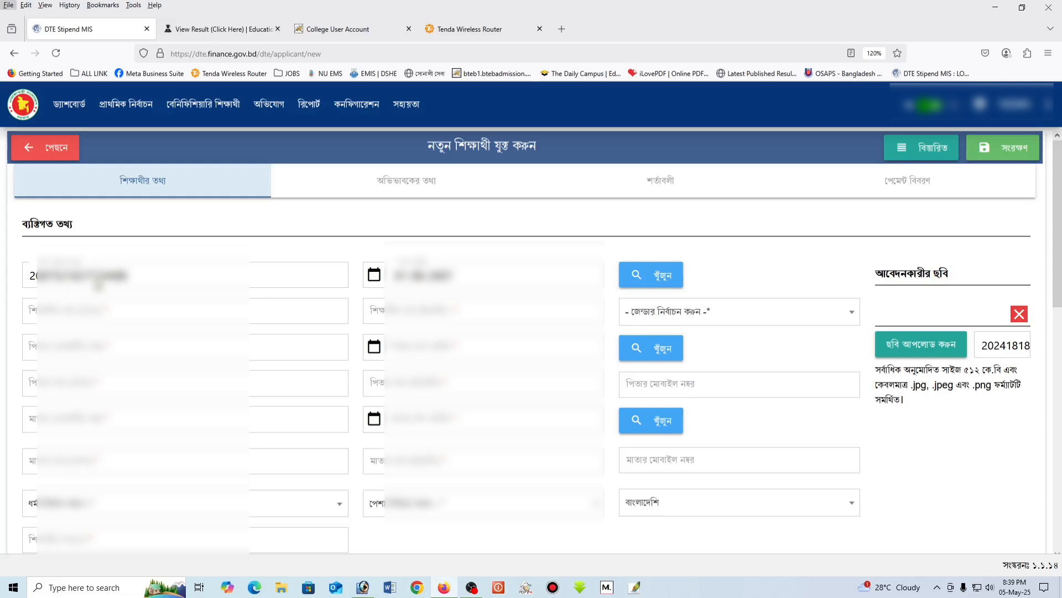
click(98, 279)
text(0)
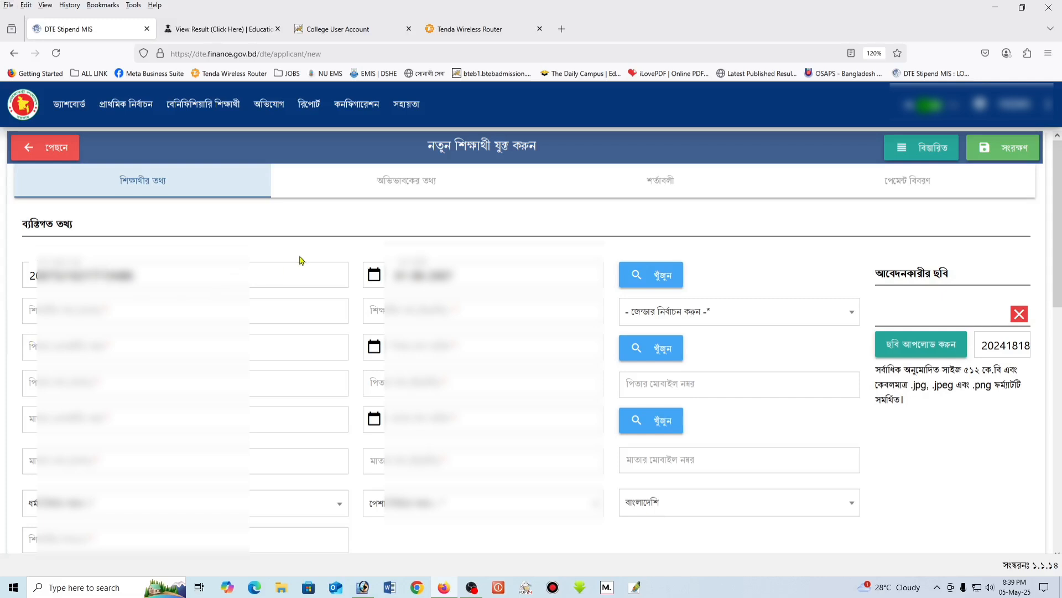
click(665, 279)
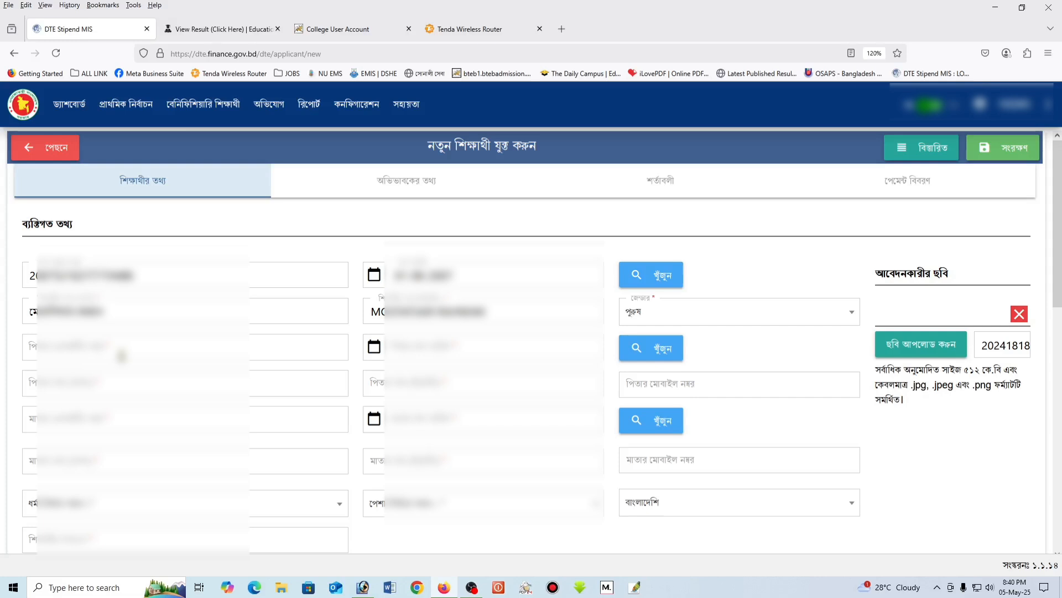
- Enter the father's ID number and set his birth date to 3 April 1973
click(122, 355)
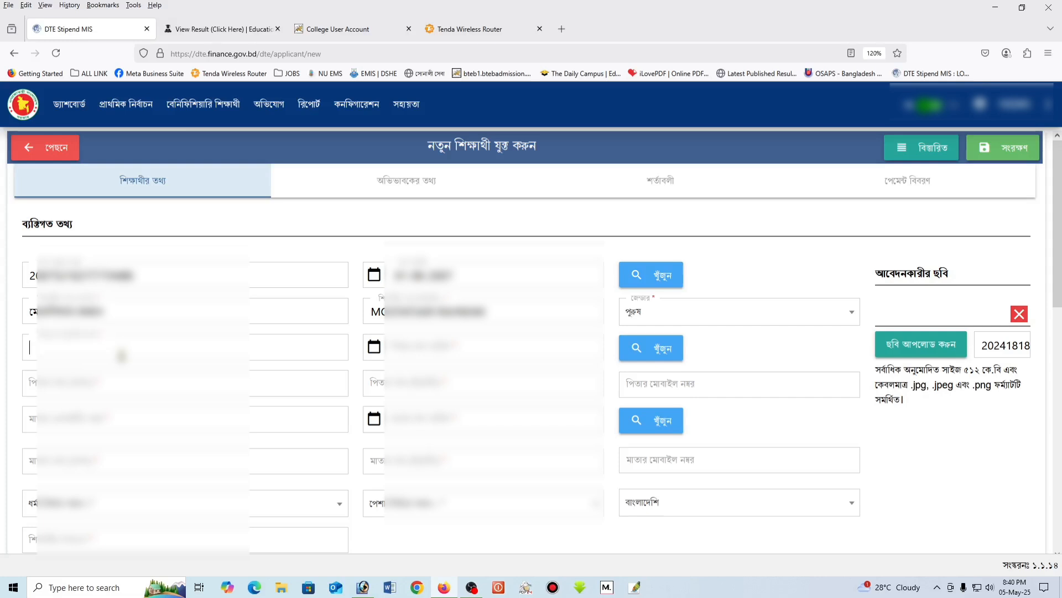
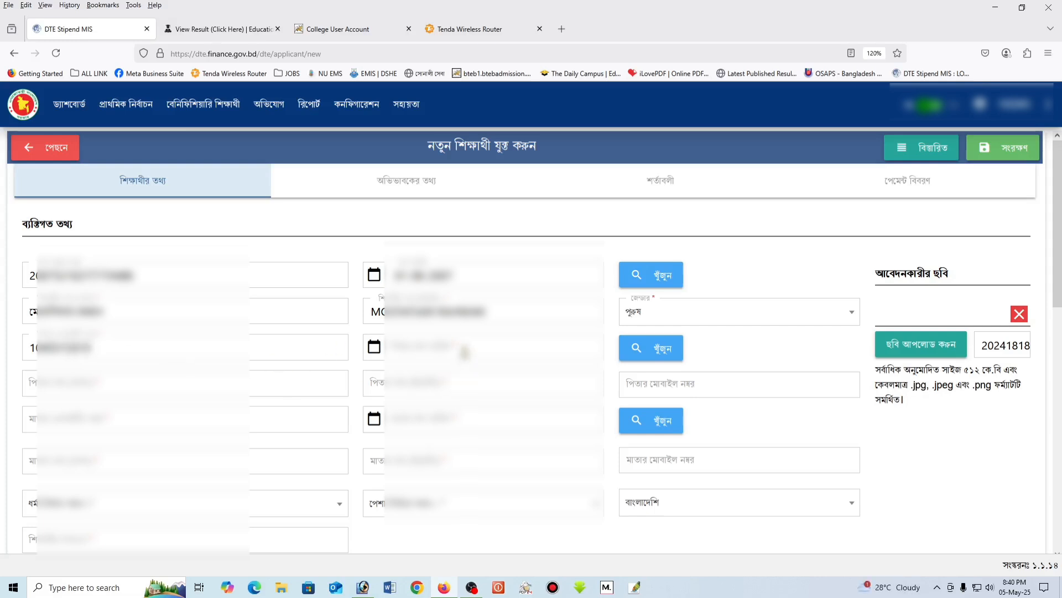
click(473, 354)
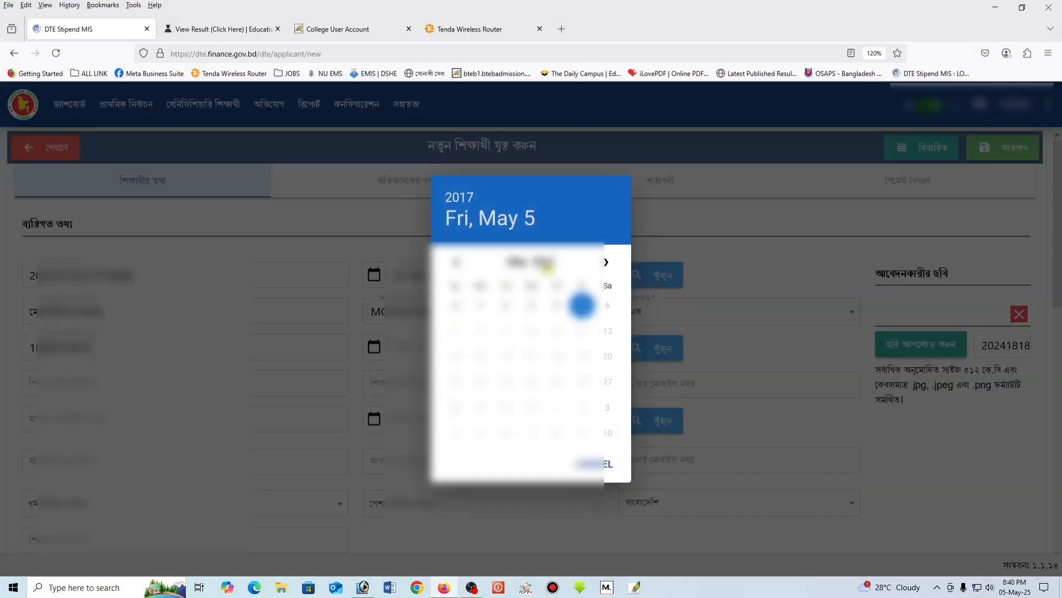
click(546, 268)
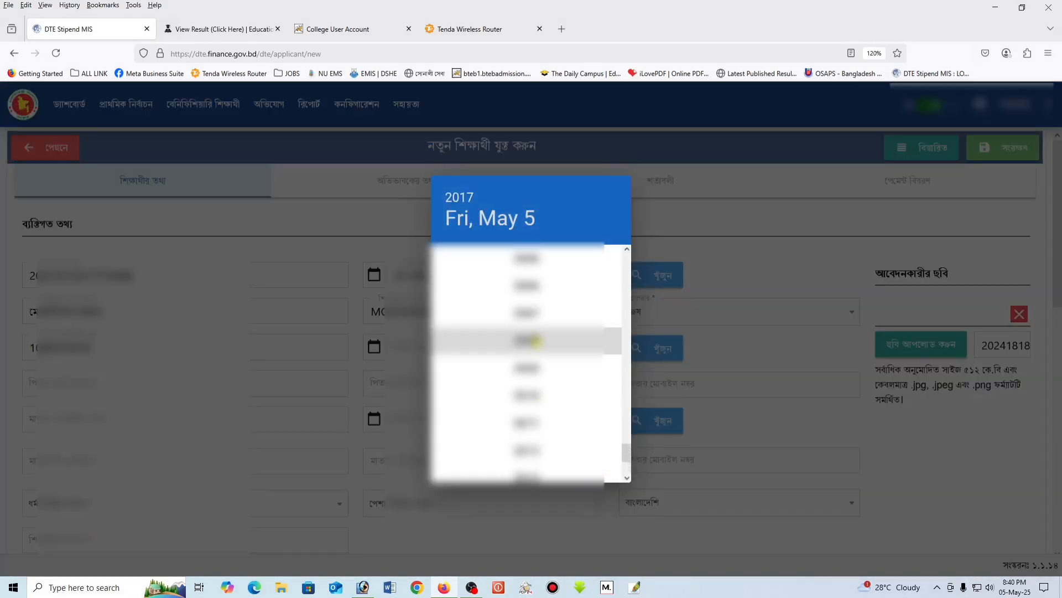
scroll(535, 341, up, 1)
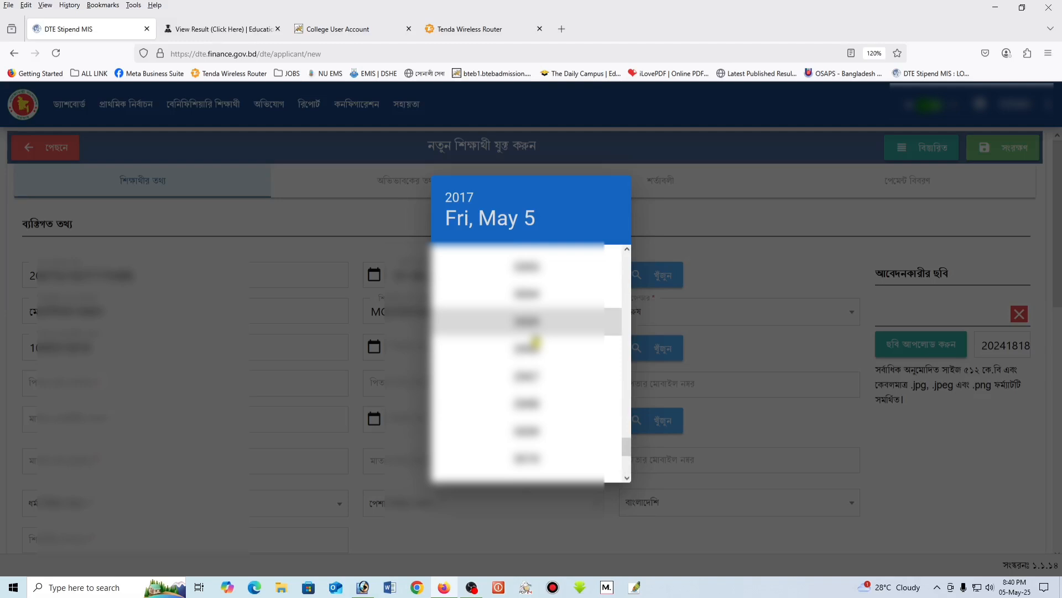
scroll(535, 340, up, 3)
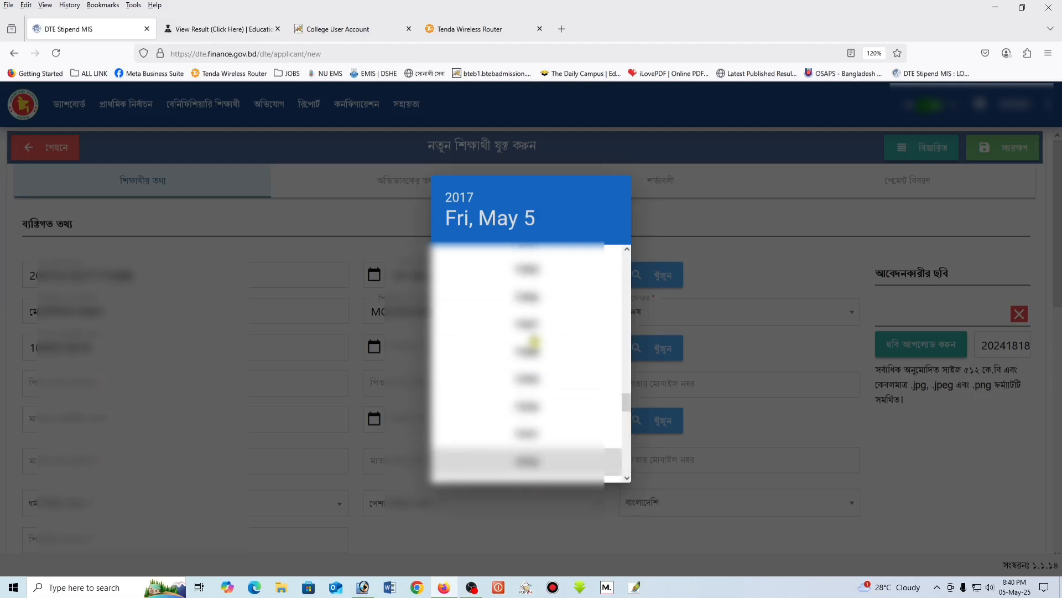
scroll(535, 340, up, 4)
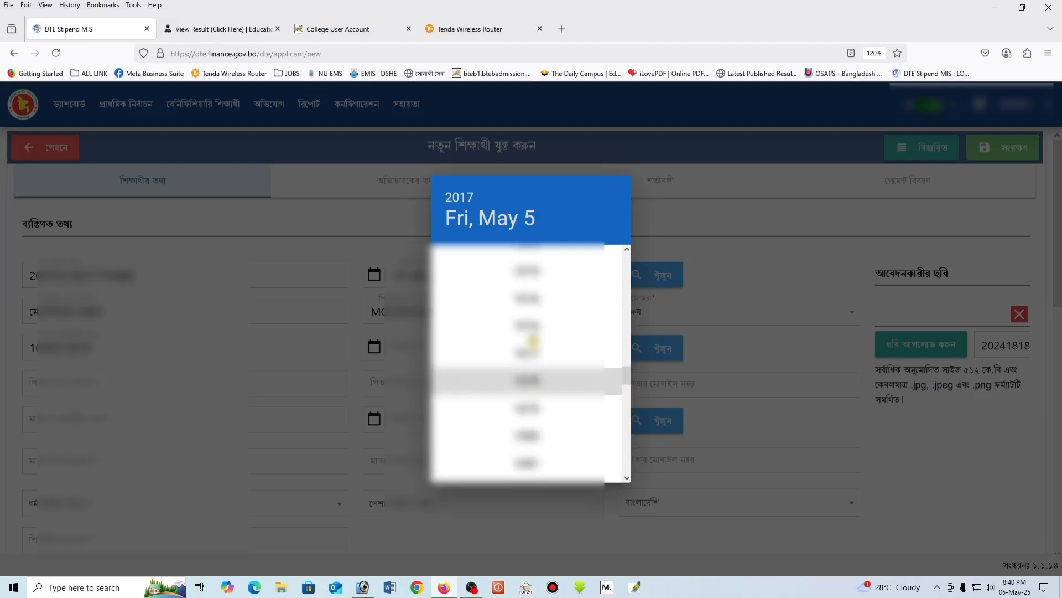
scroll(532, 340, up, 2)
click(532, 341)
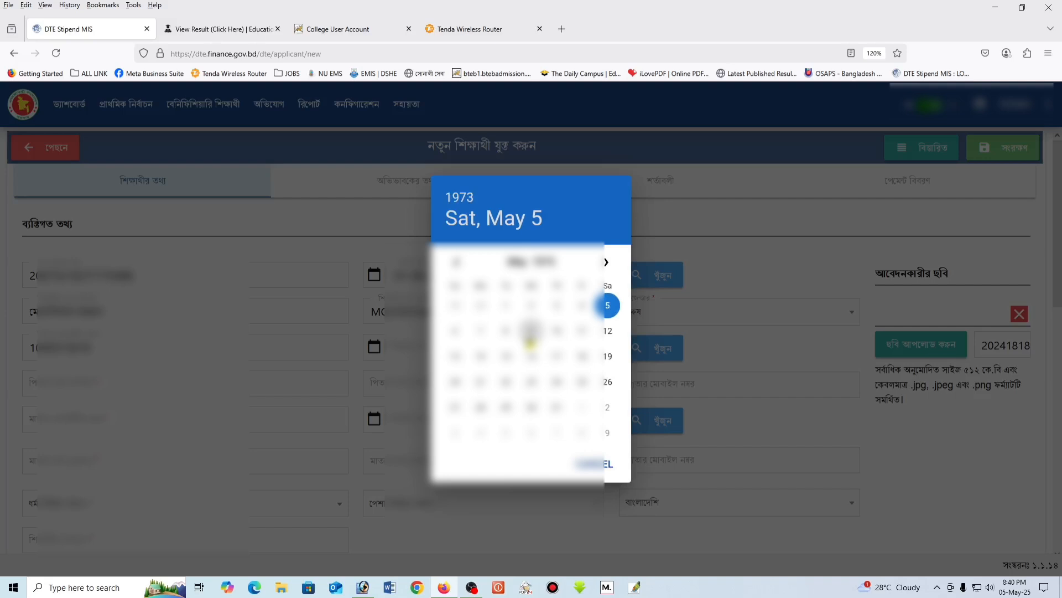
click(520, 264)
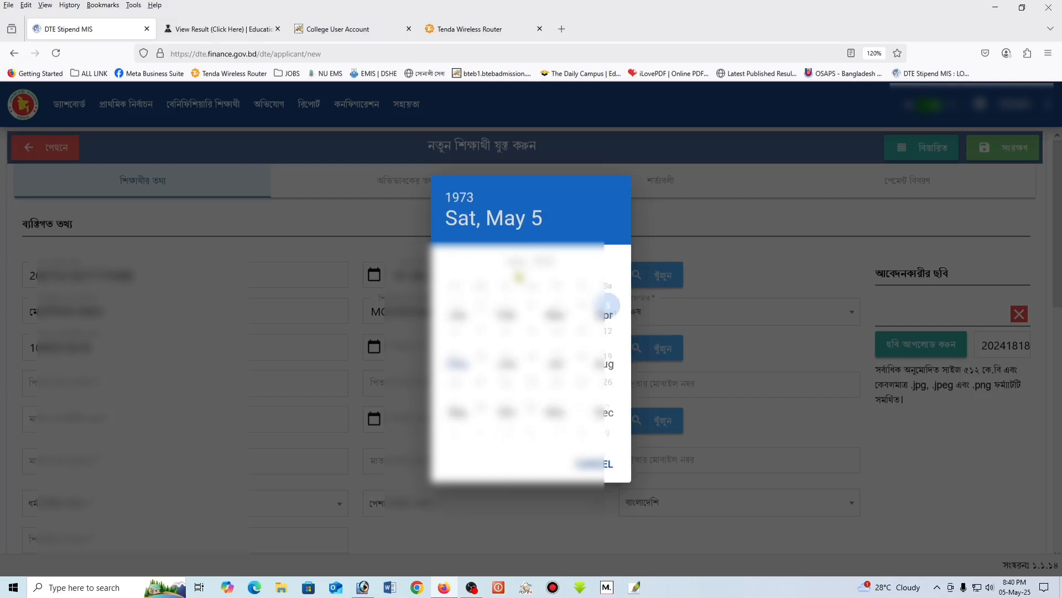
click(606, 331)
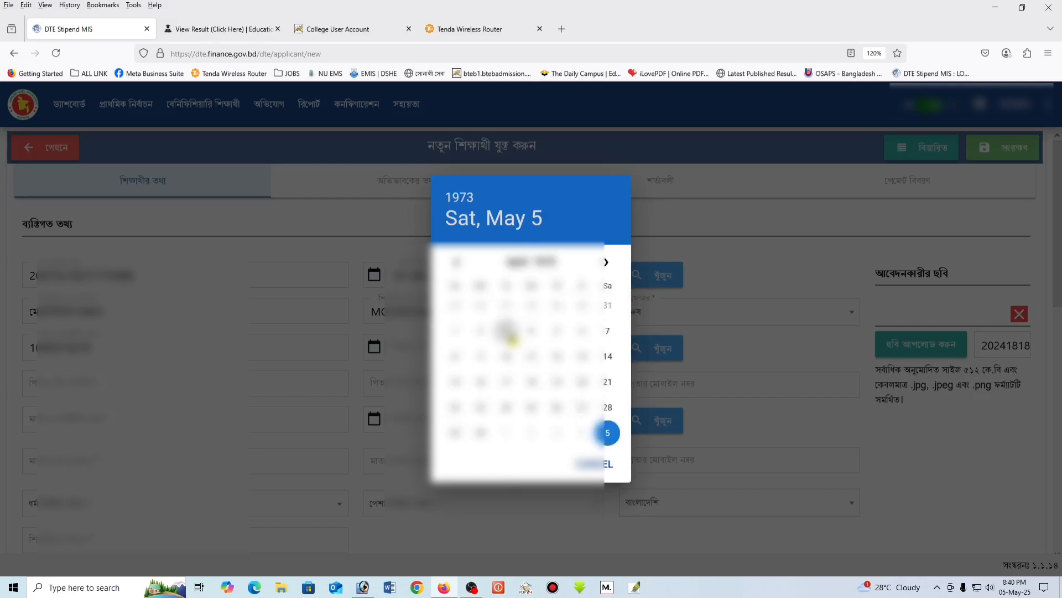
click(506, 332)
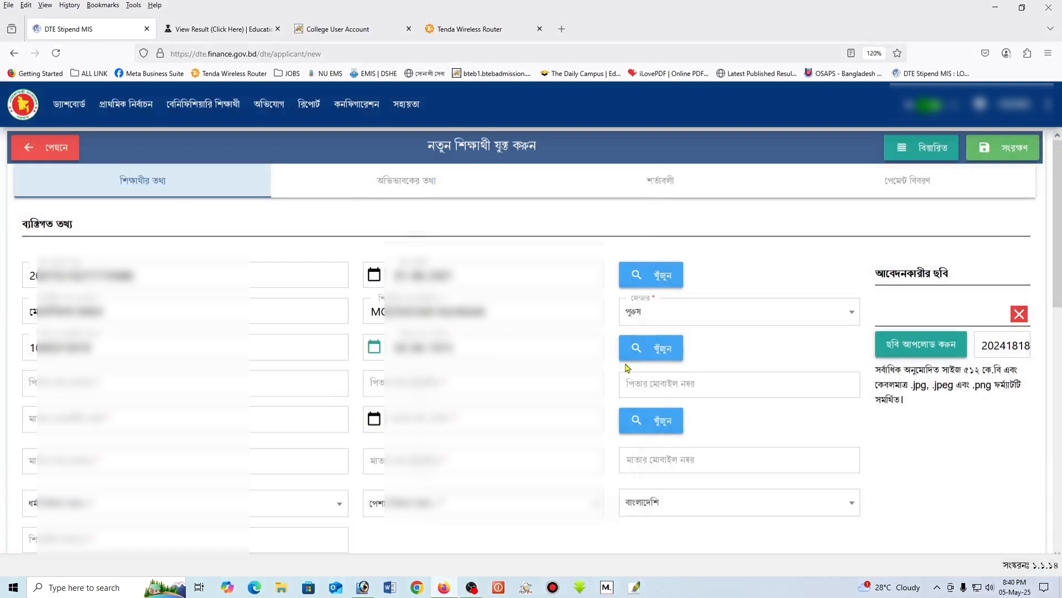
- Look up the father's record by ID, entering the captcha code, so his Bangla and English names fill in
click(655, 350)
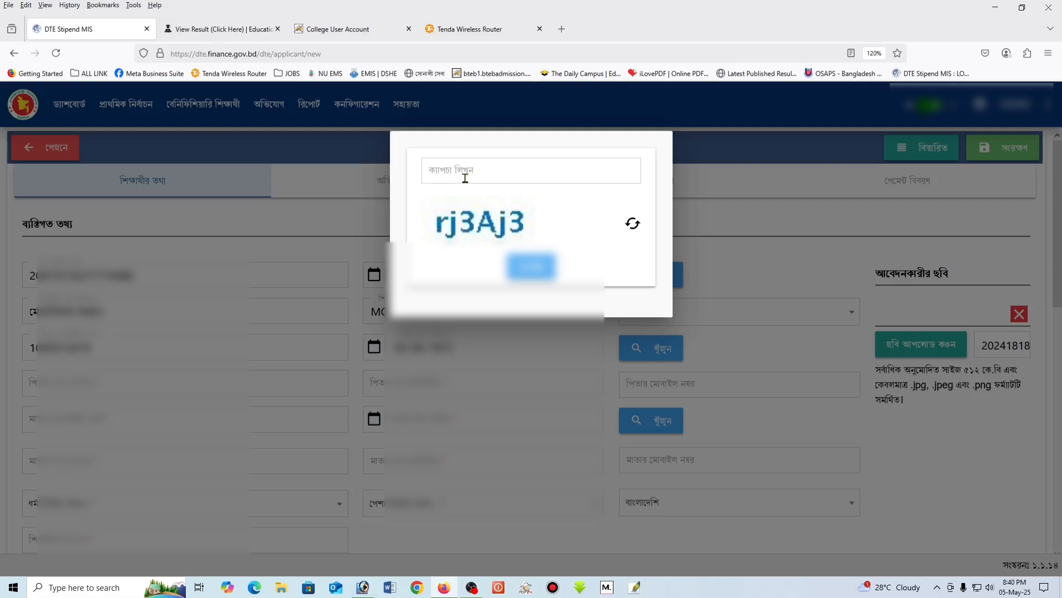
click(465, 177)
text(r)
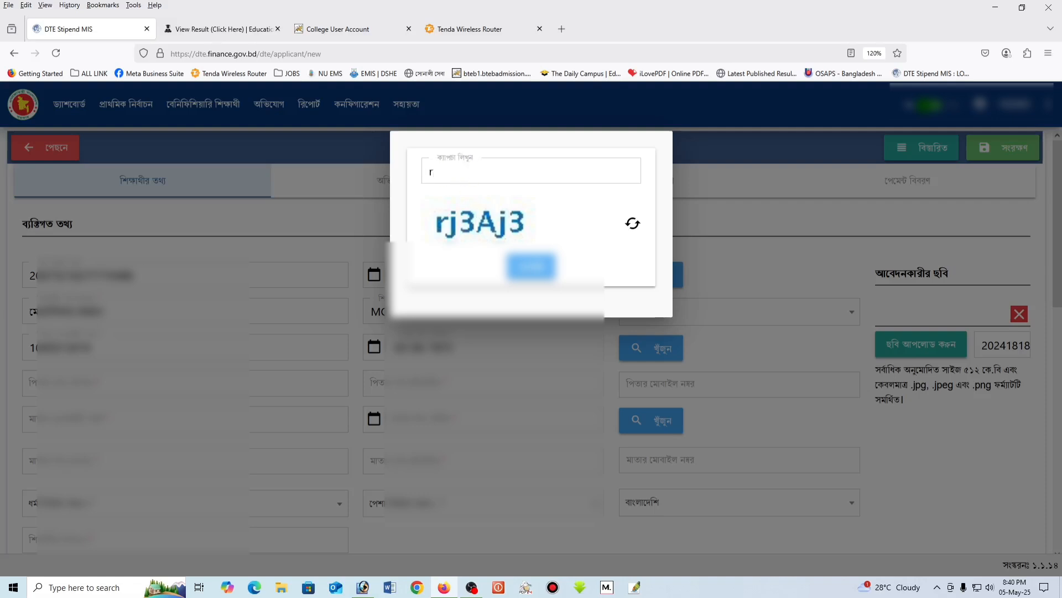
text(j3Aj3)
click(528, 271)
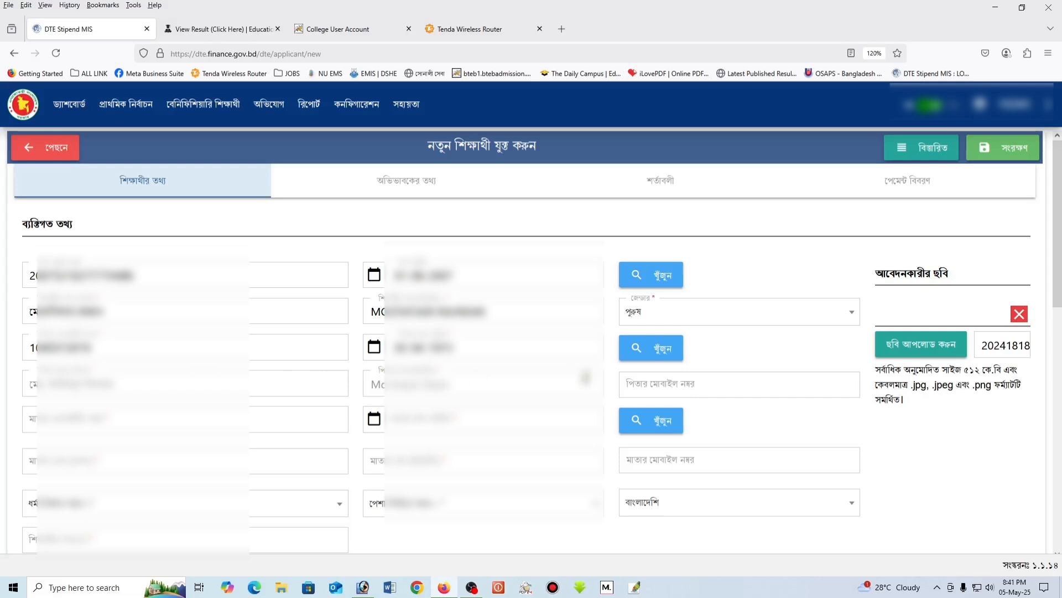
click(671, 391)
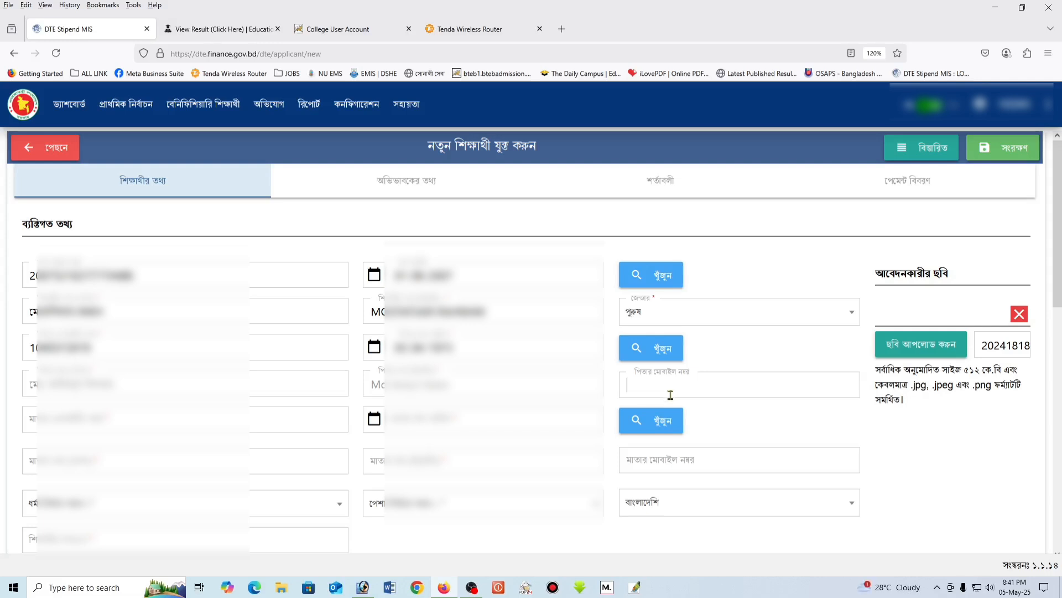
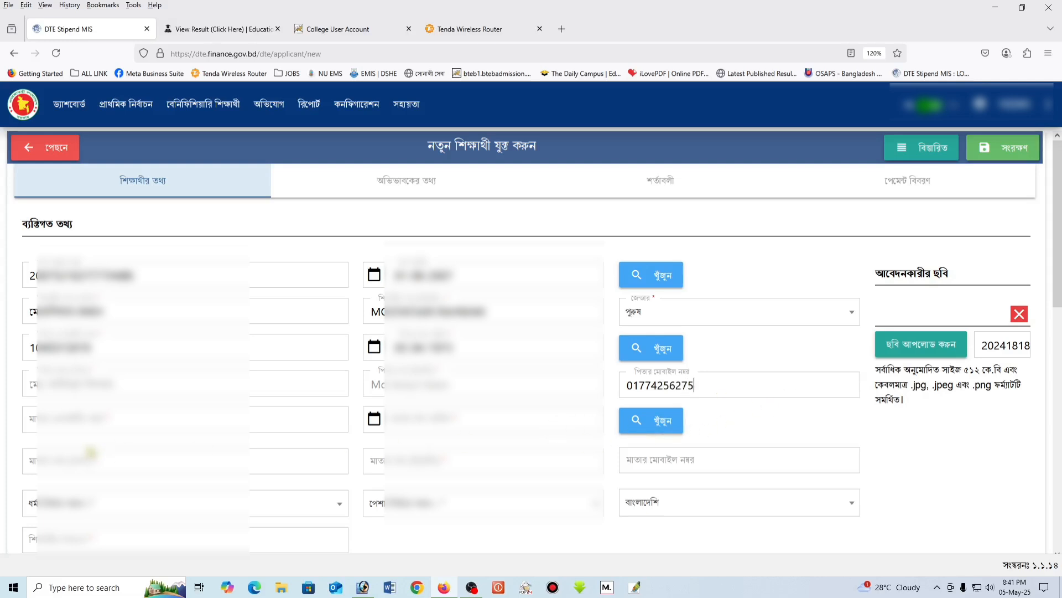
- Enter the father's mobile number and the mother's ID number
click(62, 426)
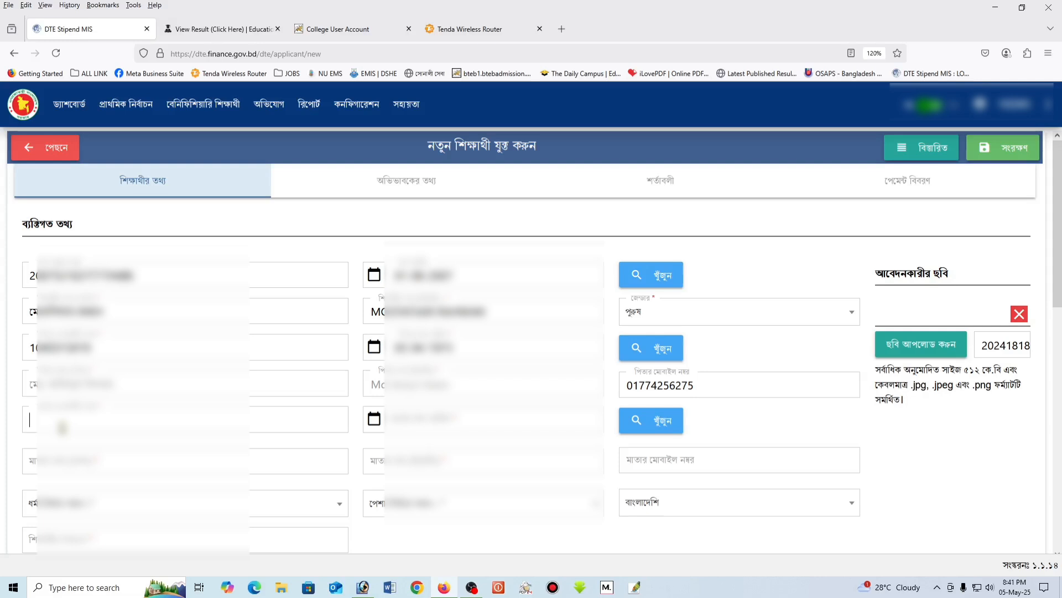
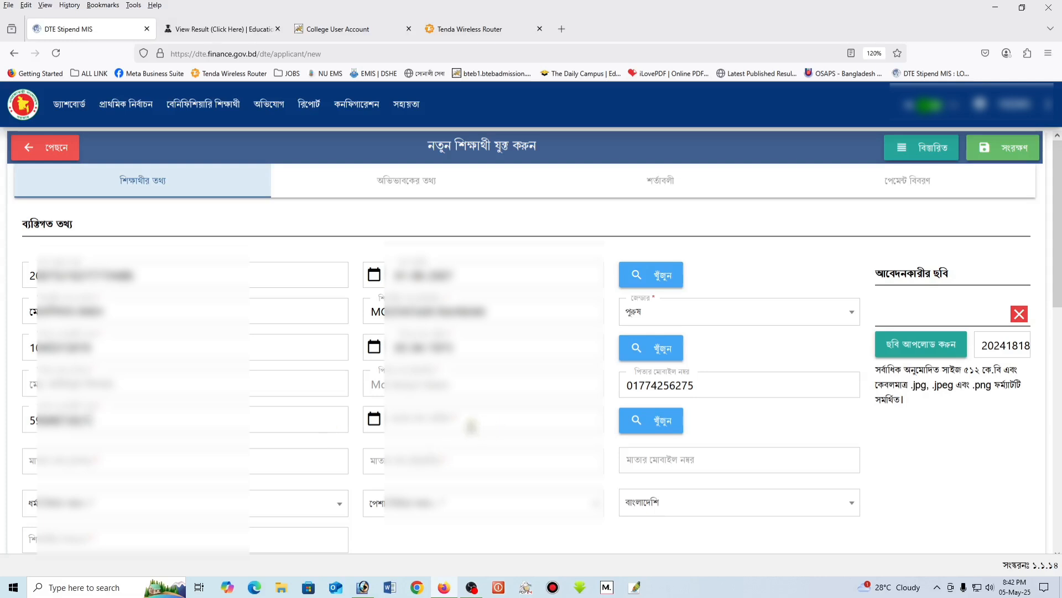
- Set the mother's birth date to 3 April 1984
click(473, 427)
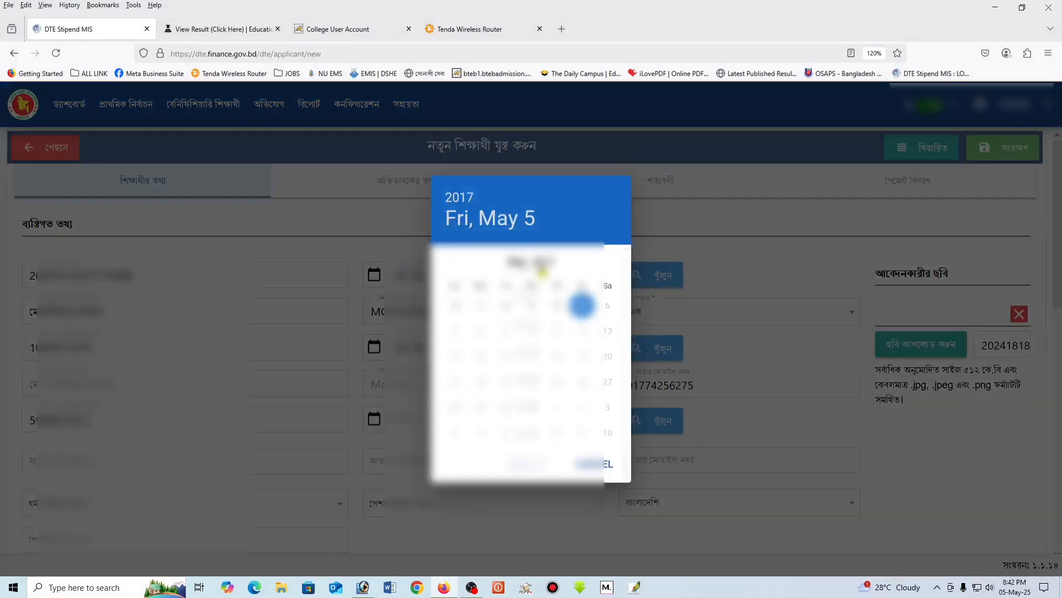
click(541, 267)
scroll(549, 361, up, 10)
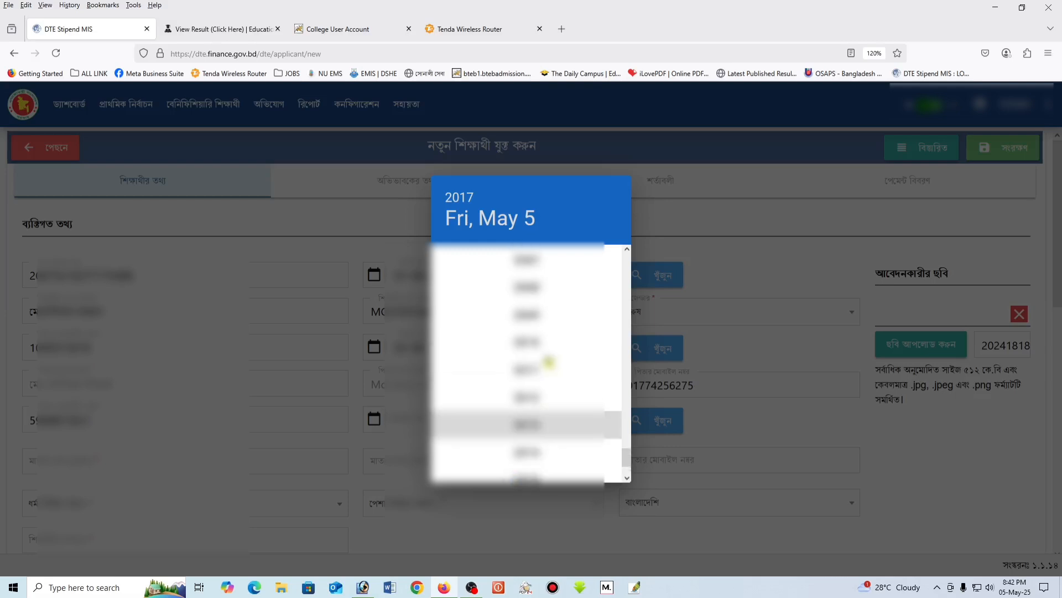
scroll(548, 356, up, 3)
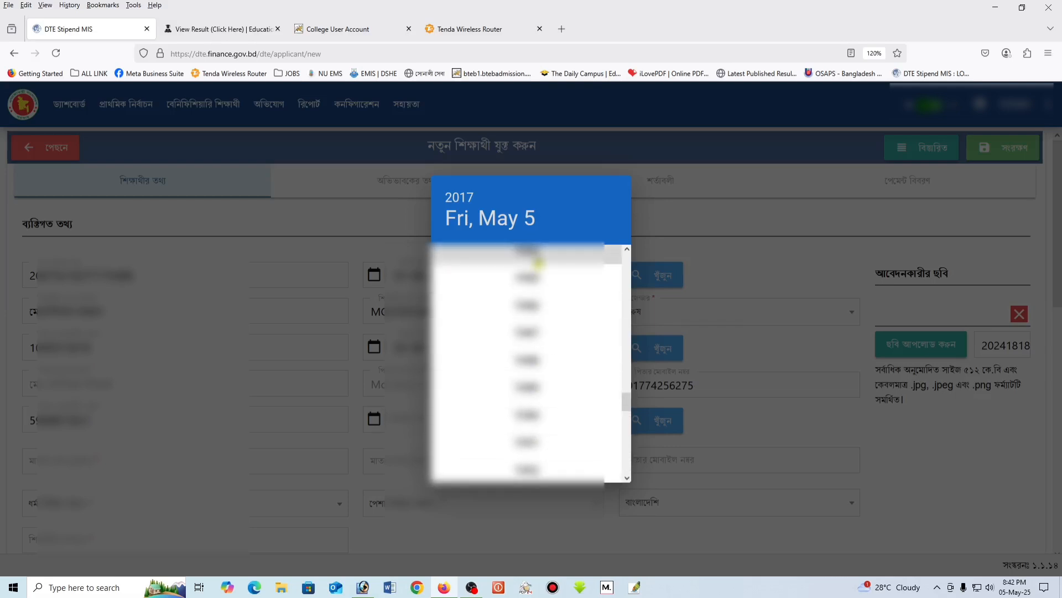
click(536, 269)
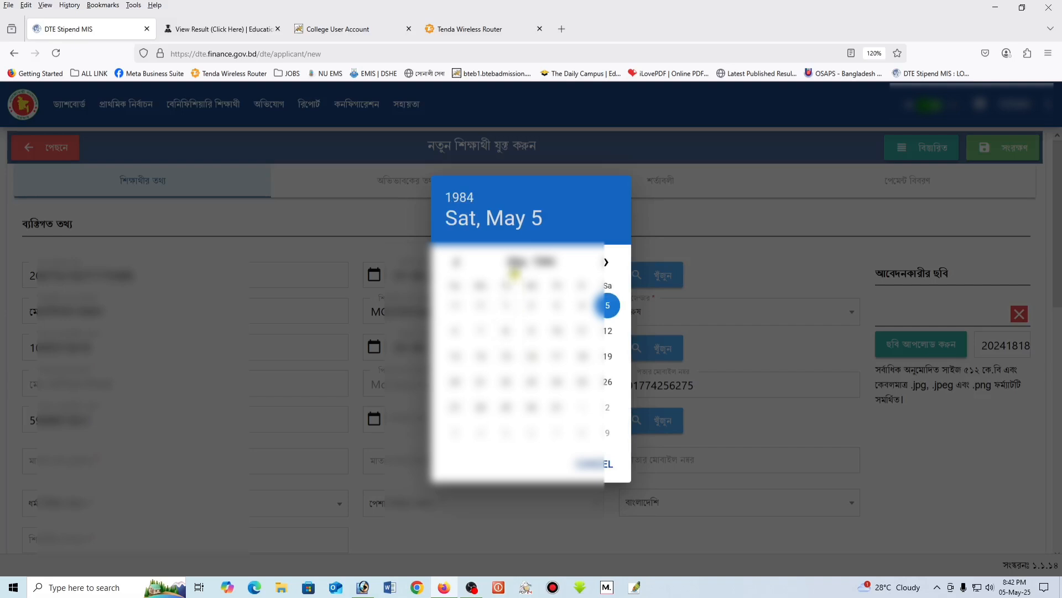
click(514, 264)
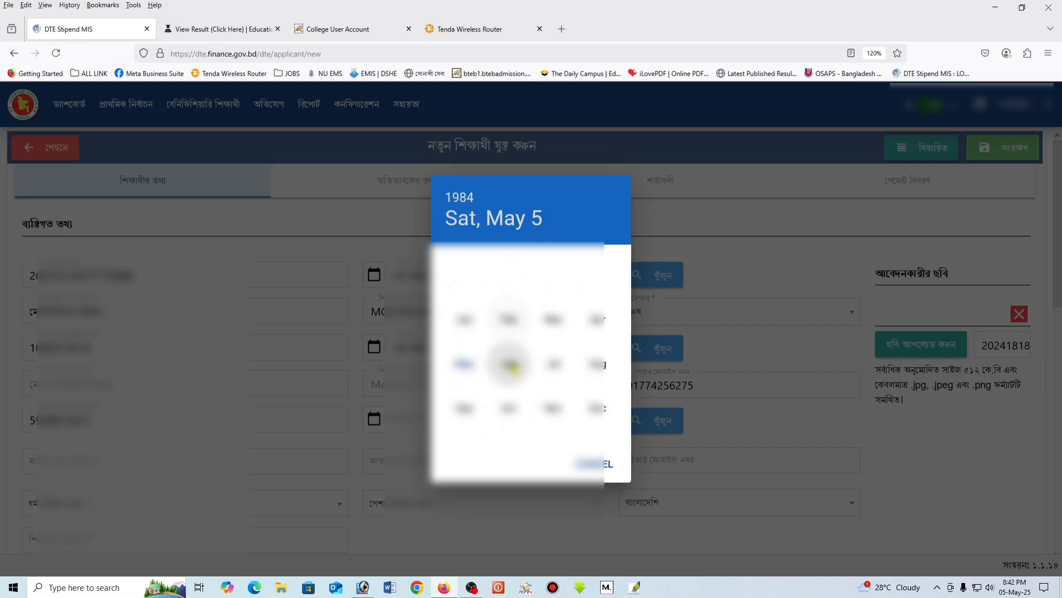
click(596, 320)
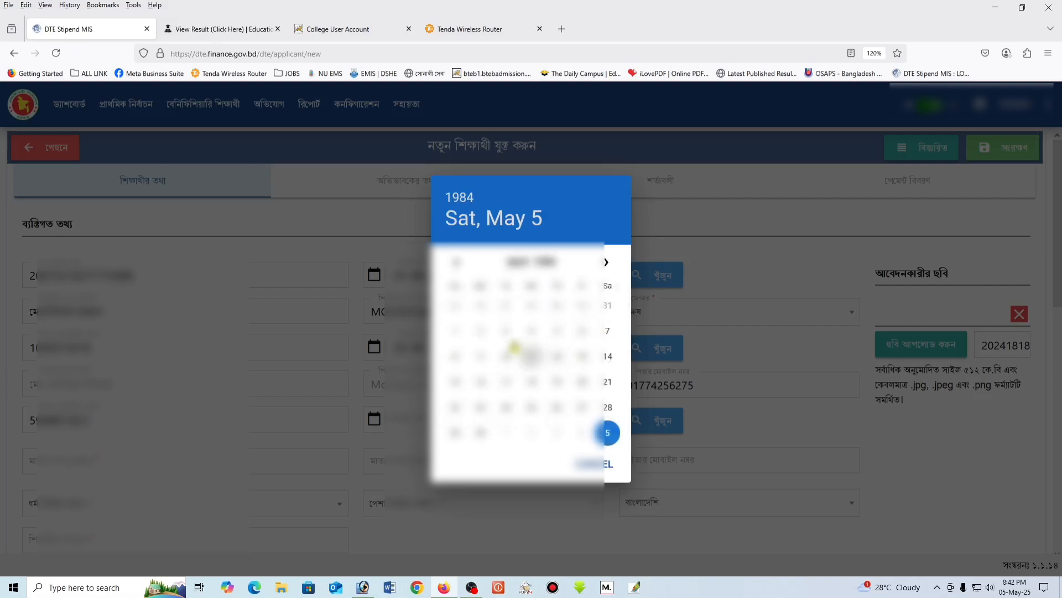
click(506, 331)
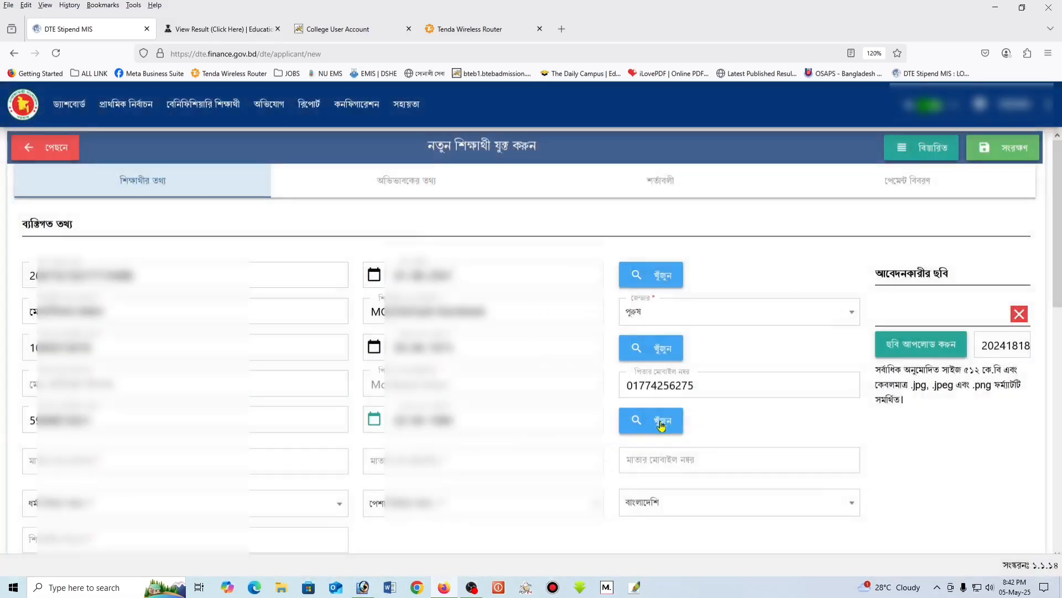
- Look up the mother's record by ID and birth date, entering the captcha code
click(662, 424)
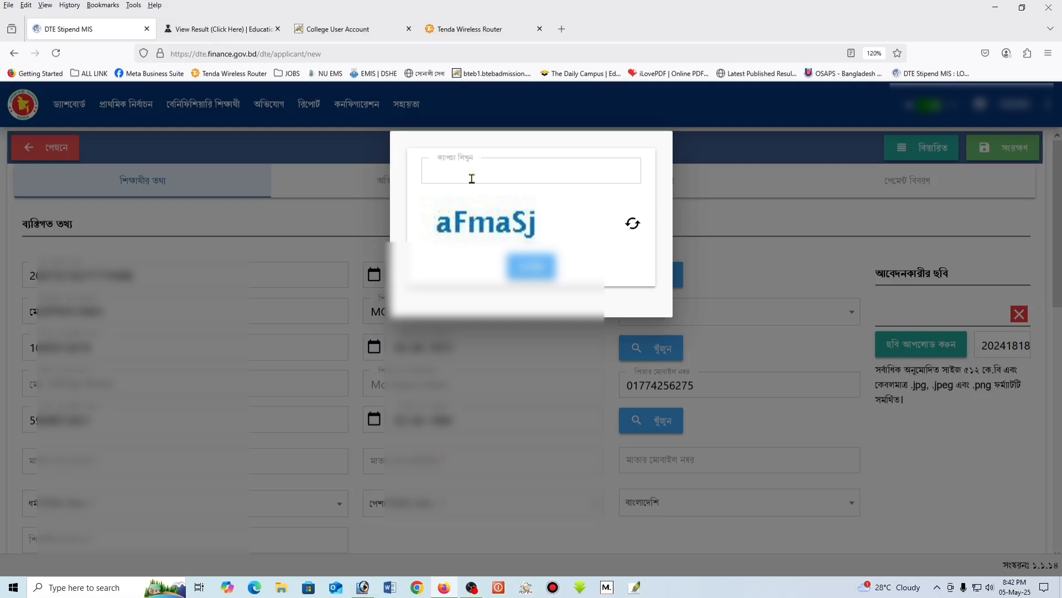
text(aFmaSj)
click(533, 267)
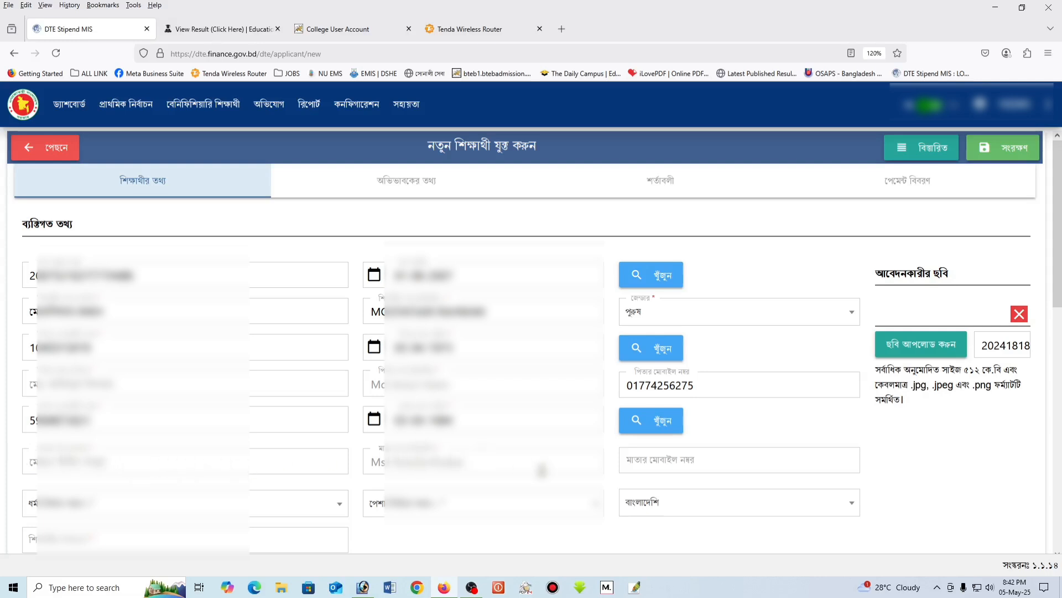
click(652, 466)
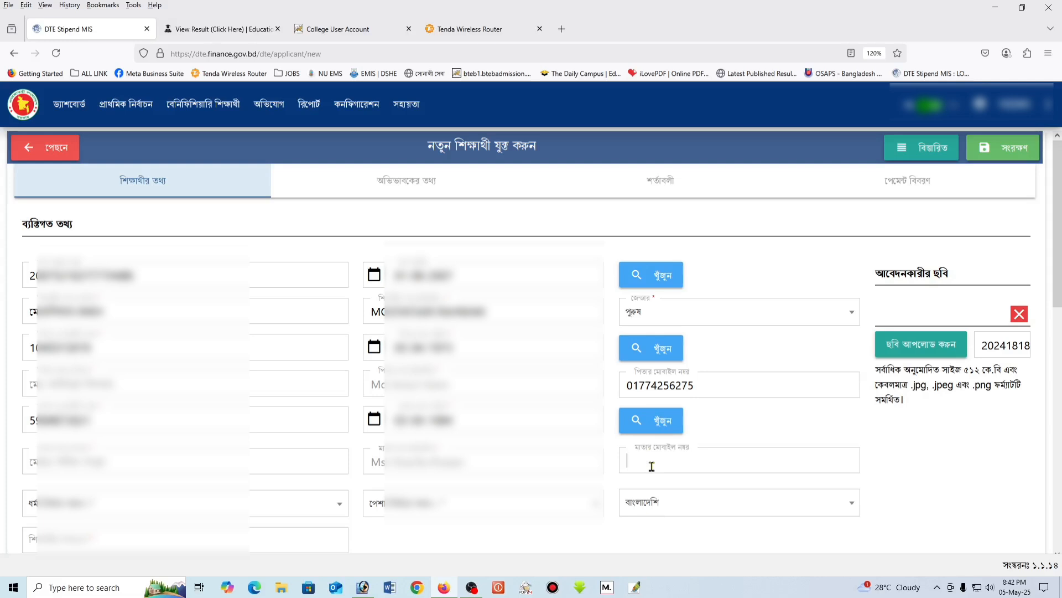
- Enter the mother's mobile number in the মাতার মোবাইল নম্বর field
scroll(397, 498, down, 2)
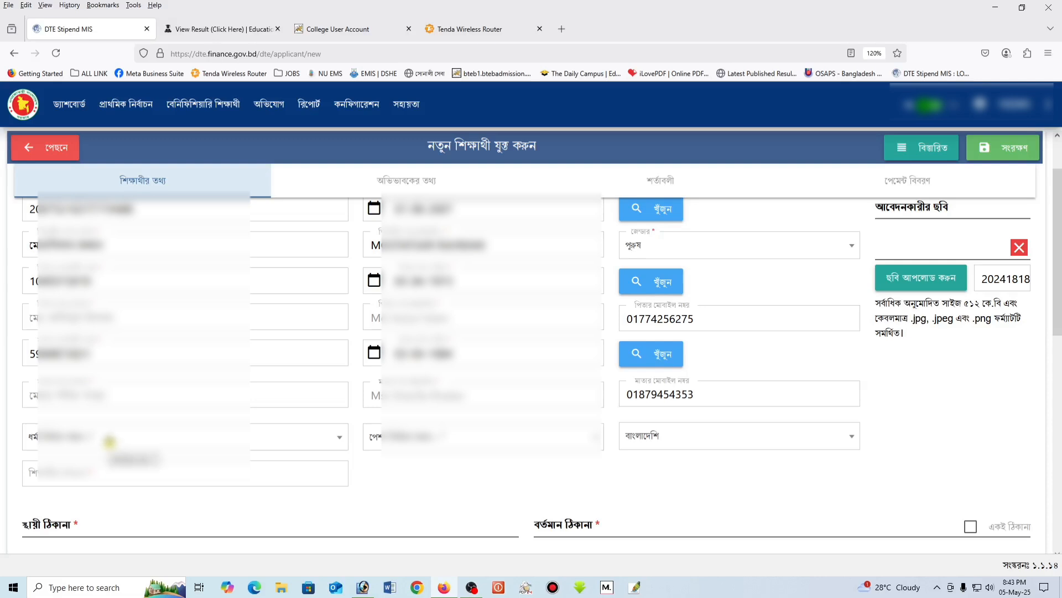
click(109, 442)
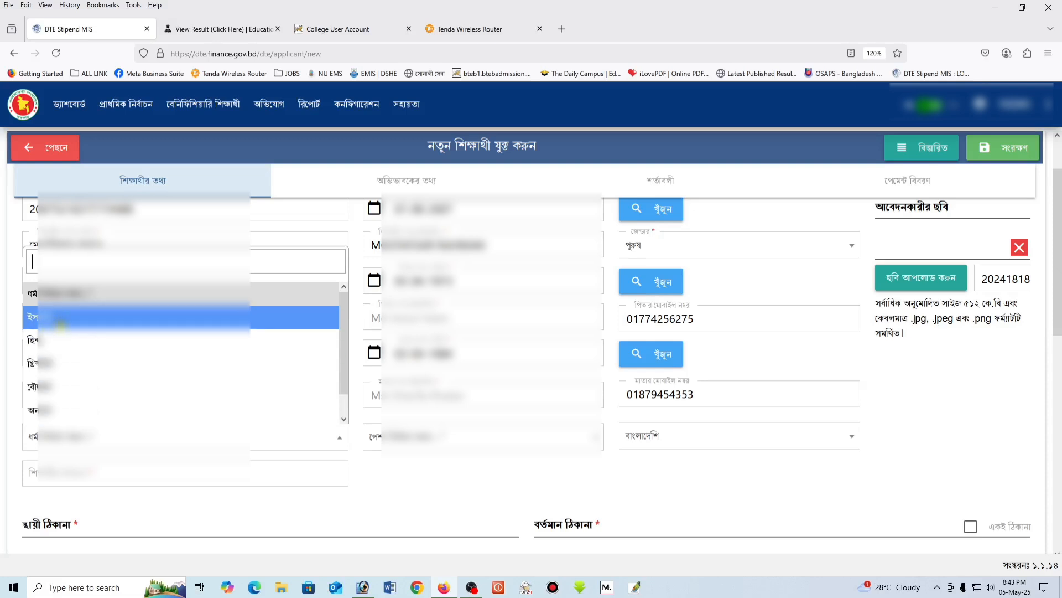
- Set religion to ইসলাম and occupation to ছাত্র, and type a place name in the last personal-info field
click(58, 325)
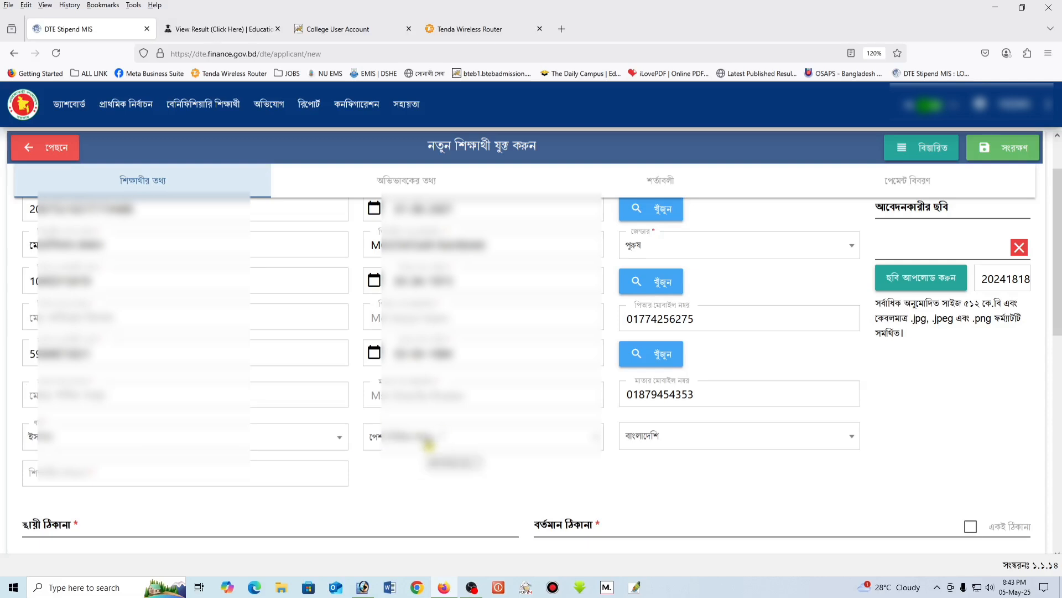
click(429, 442)
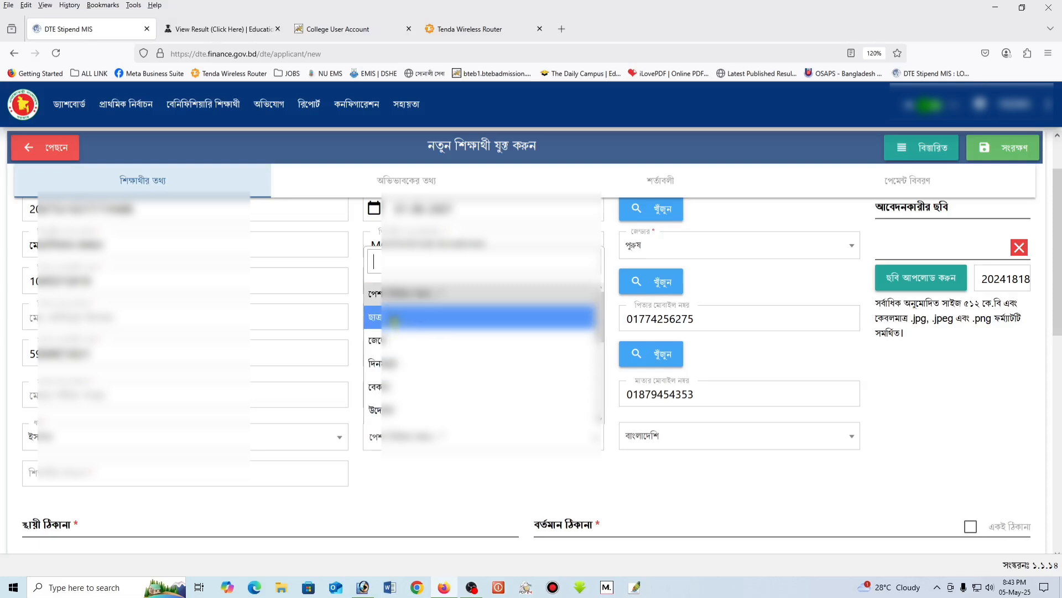
click(394, 319)
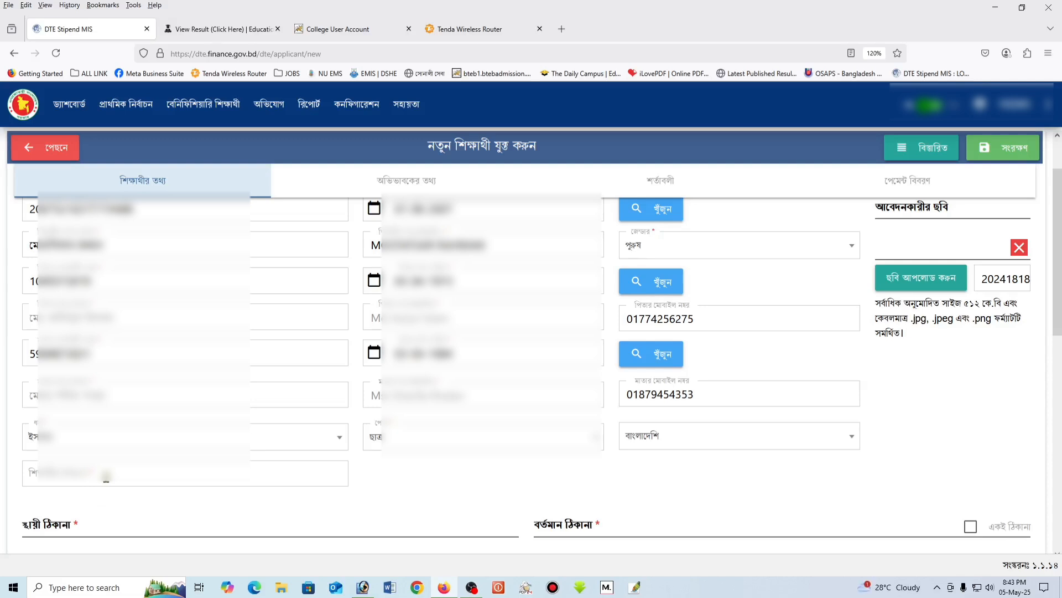
click(105, 477)
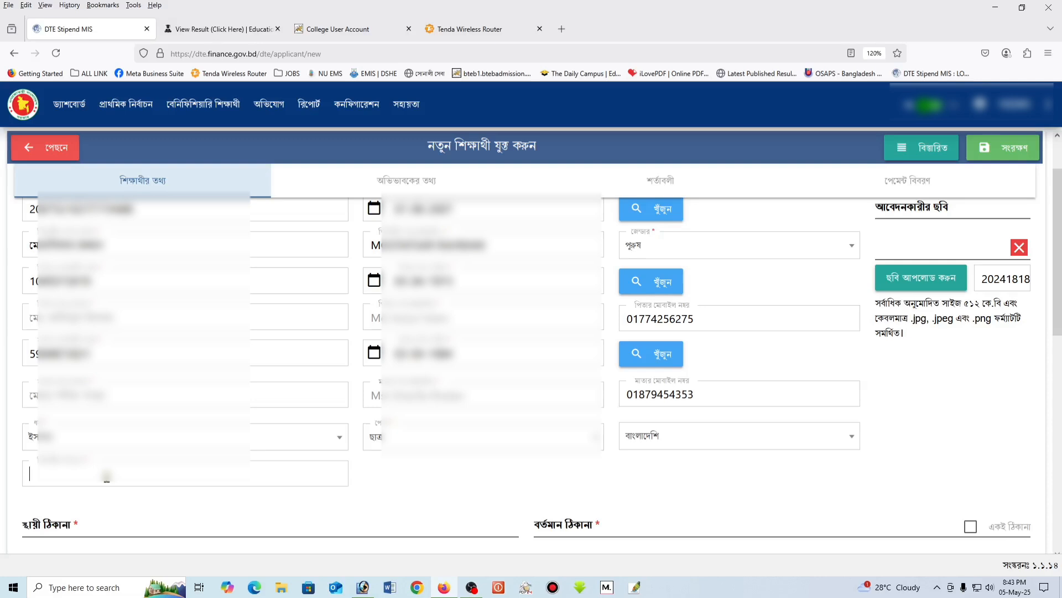
text(লাইলা)
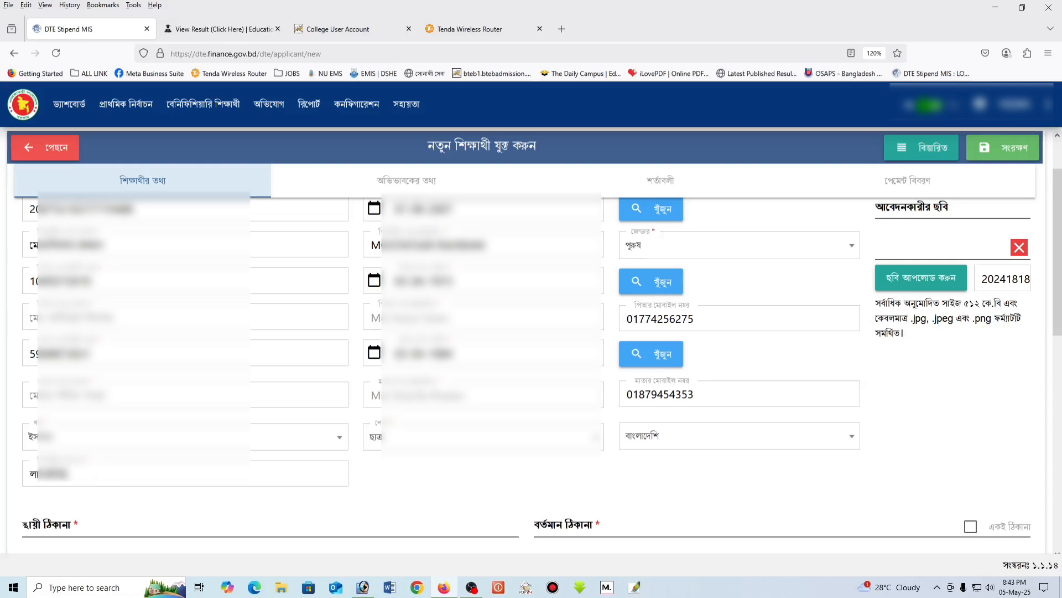
text(খা)
- Choose the division, district and upazila for the স্থায়ী ঠিকানা (permanent address)
scroll(457, 518, down, 5)
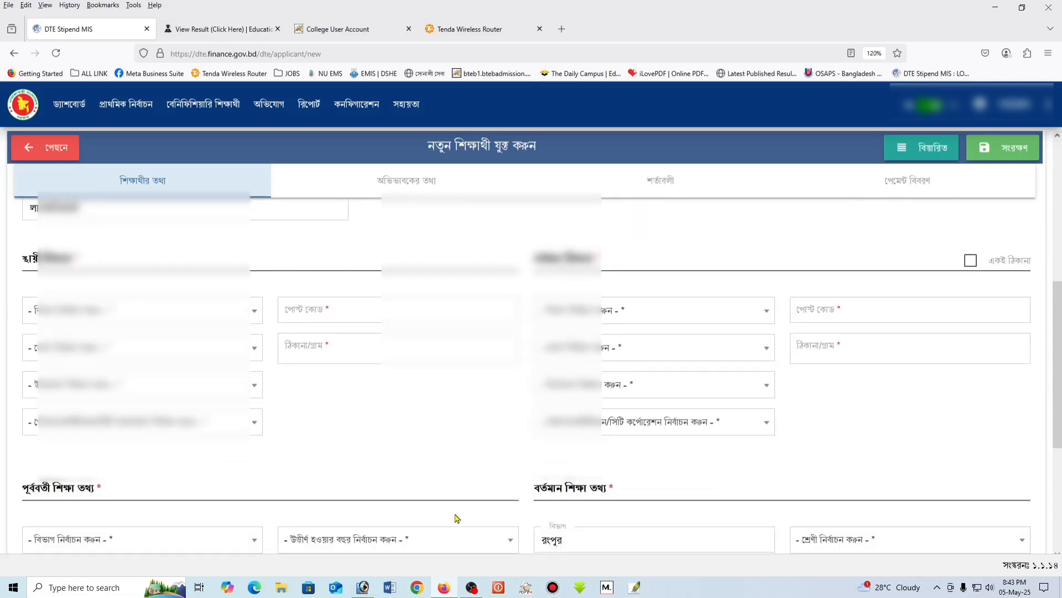
scroll(457, 518, down, 1)
scroll(456, 518, up, 1)
scroll(457, 518, down, 1)
scroll(455, 517, up, 1)
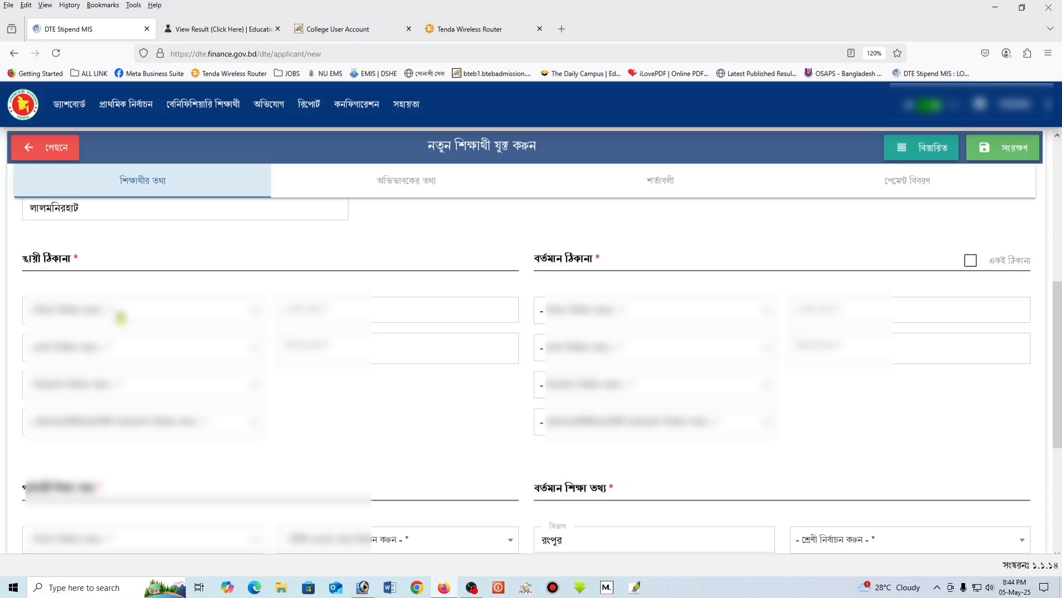
click(120, 317)
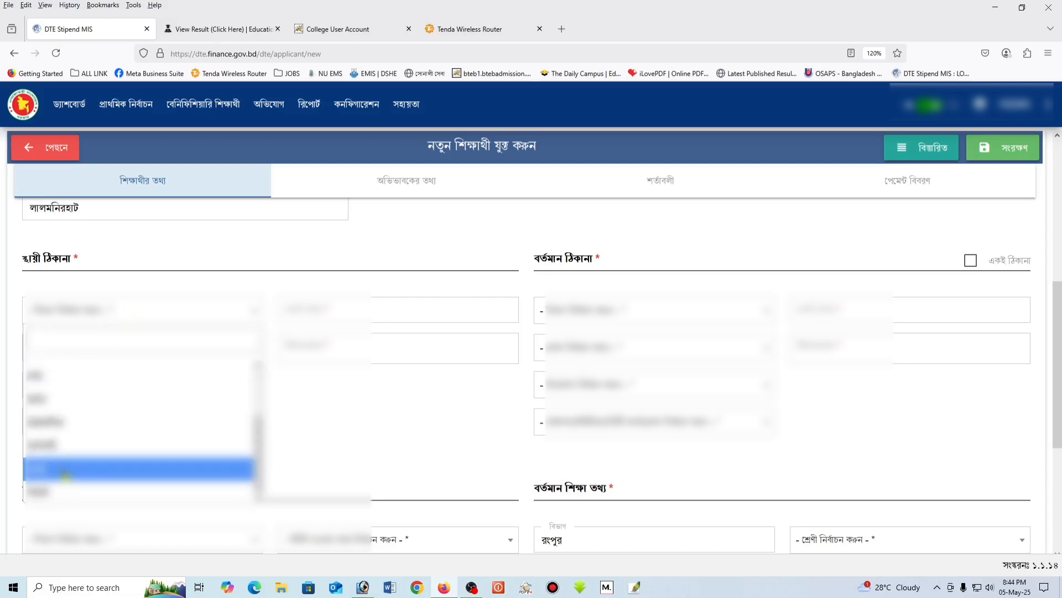
click(65, 470)
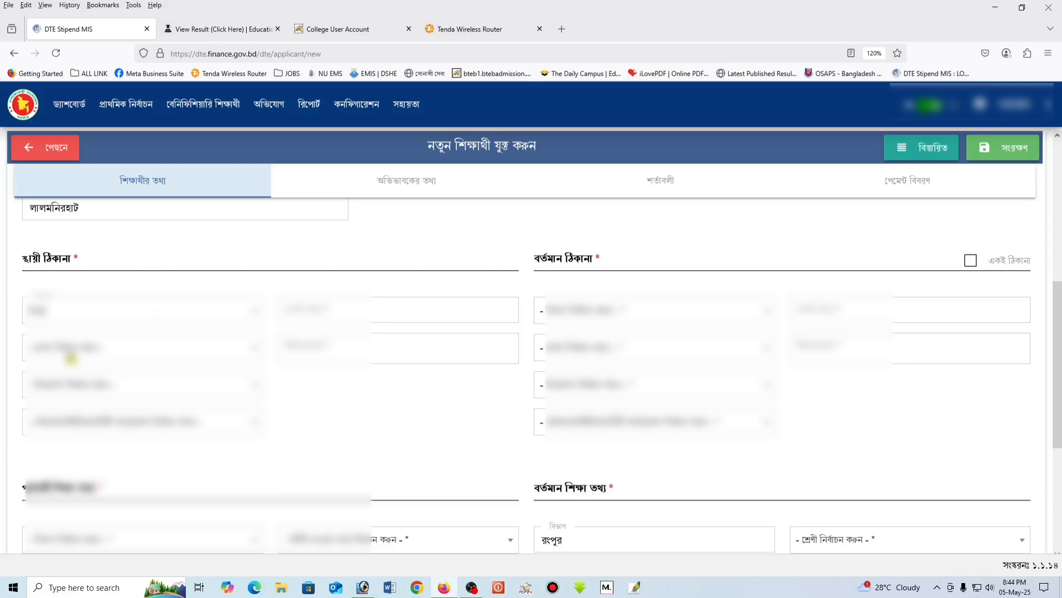
click(143, 348)
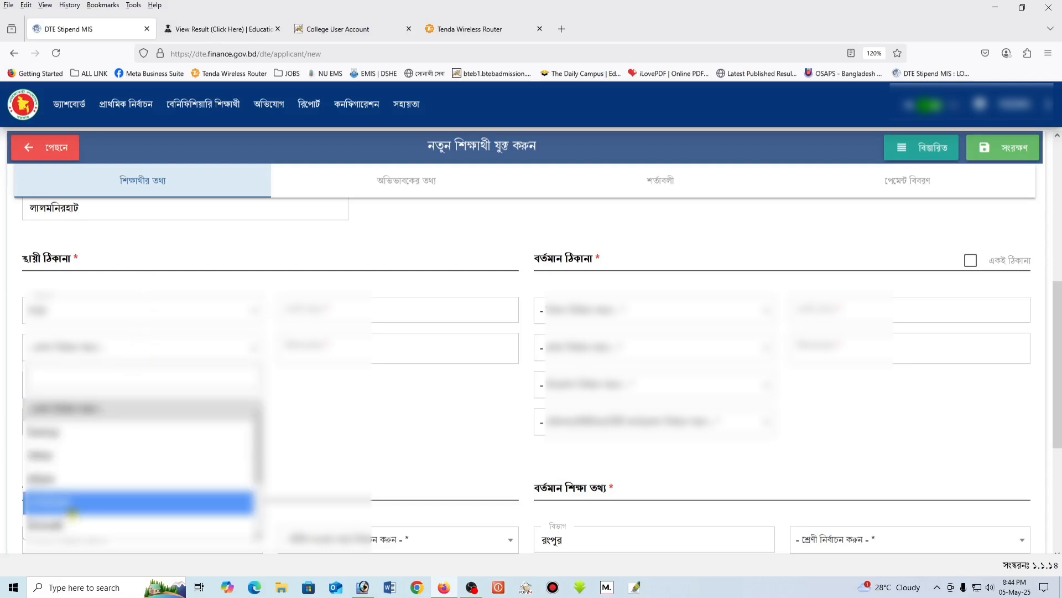
click(70, 518)
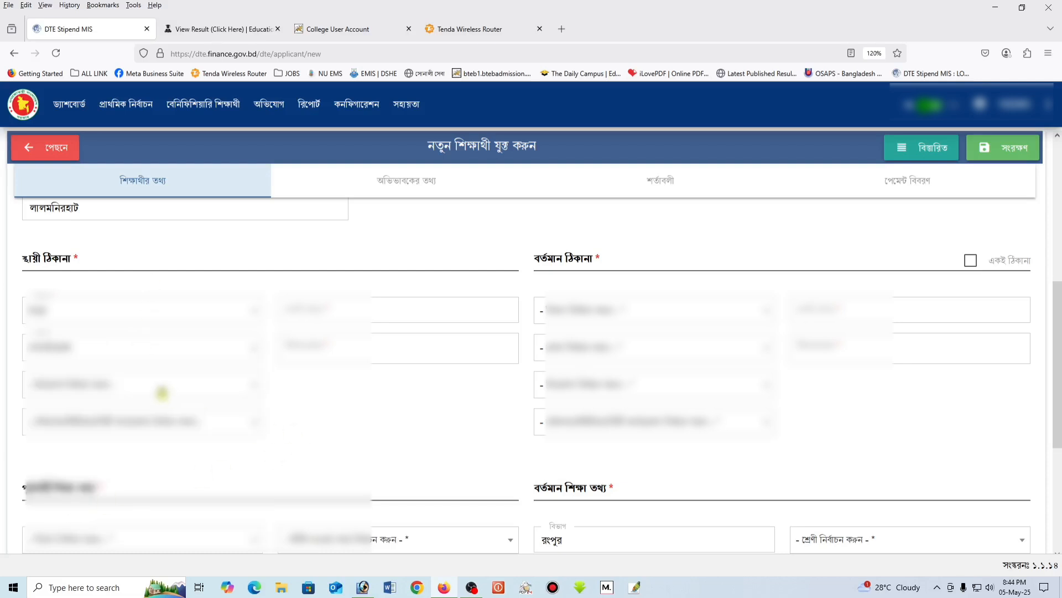
click(166, 396)
click(101, 476)
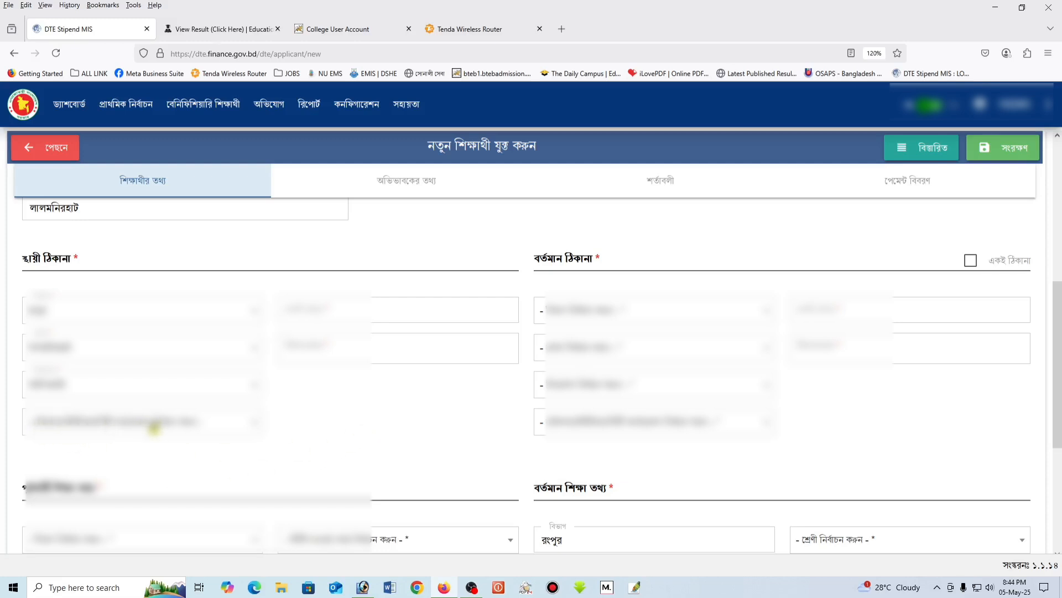
- Complete the permanent address with union, post code and village, then tick একই ঠিকানা to copy it to the present address
click(148, 428)
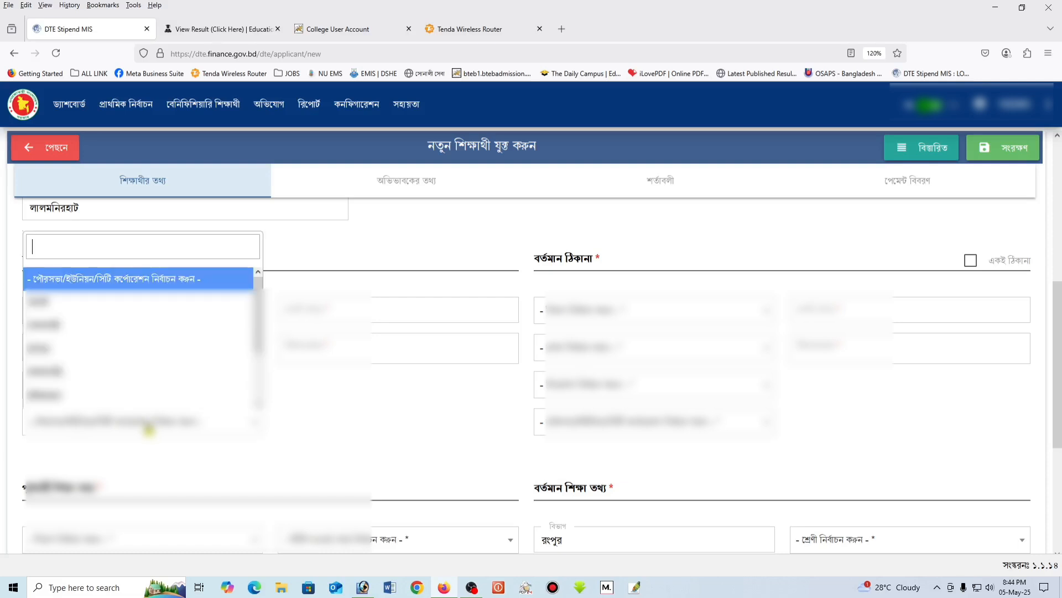
click(105, 354)
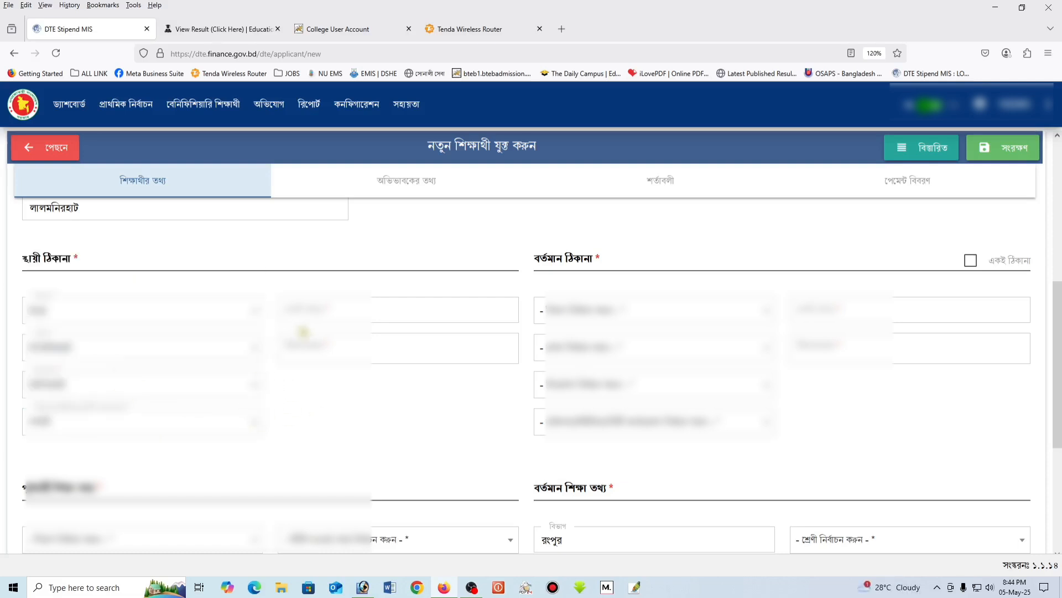
click(352, 309)
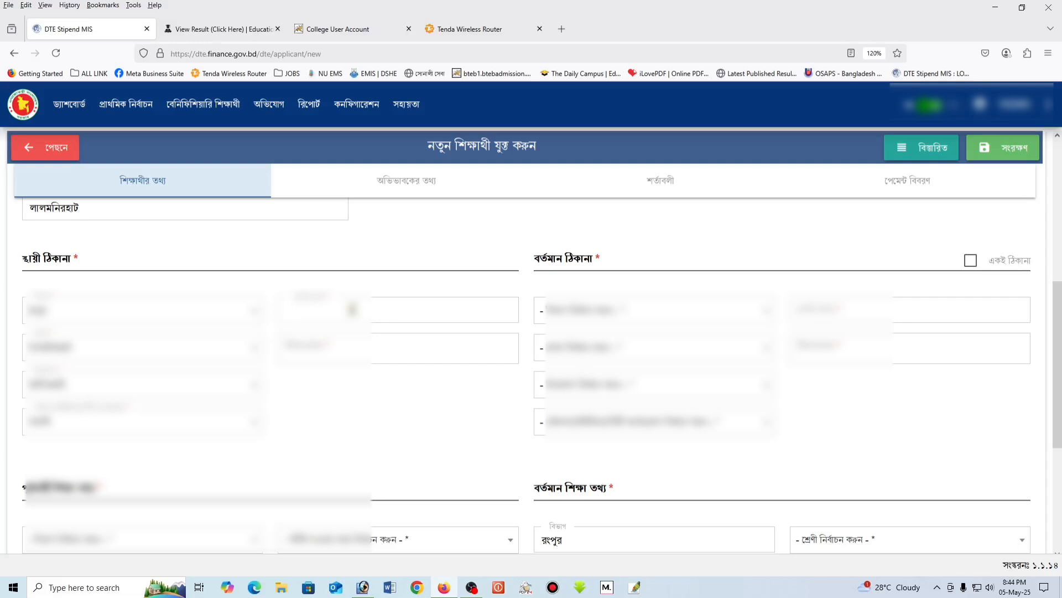
text(5510)
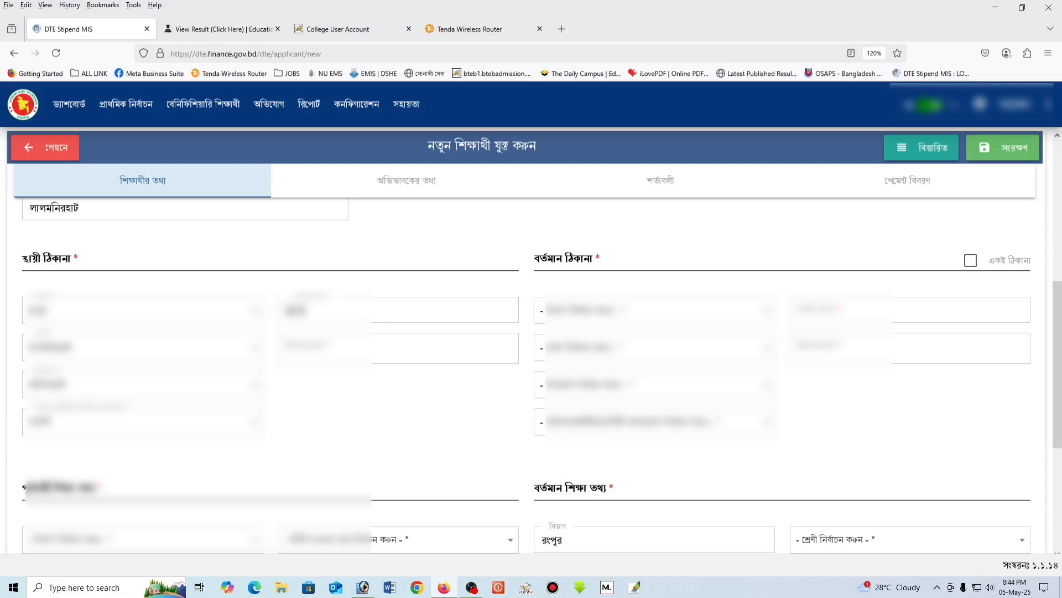
text(0)
click(348, 353)
text(1)
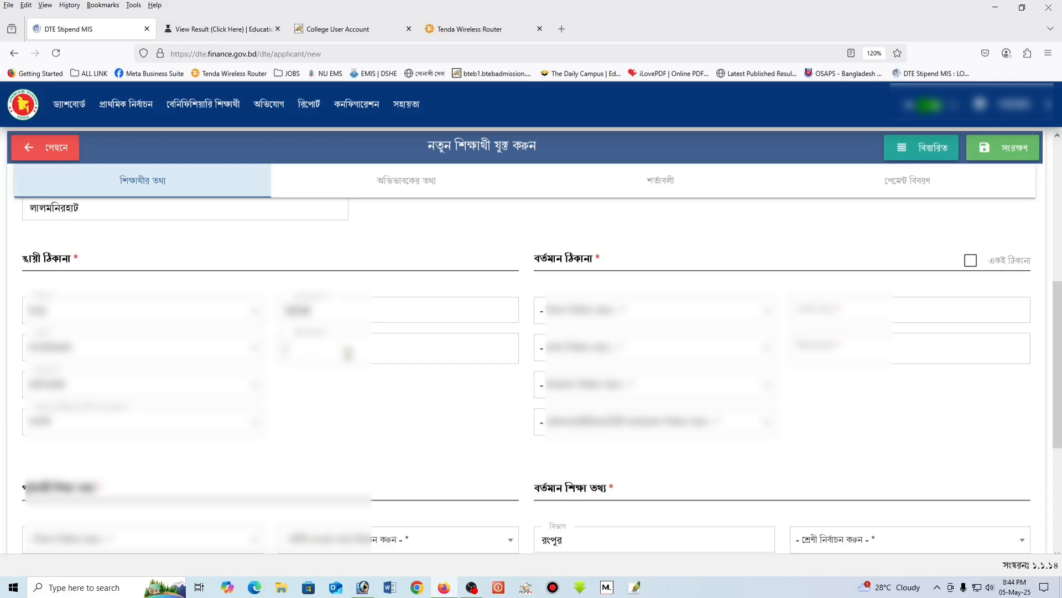
text(ব12-1)
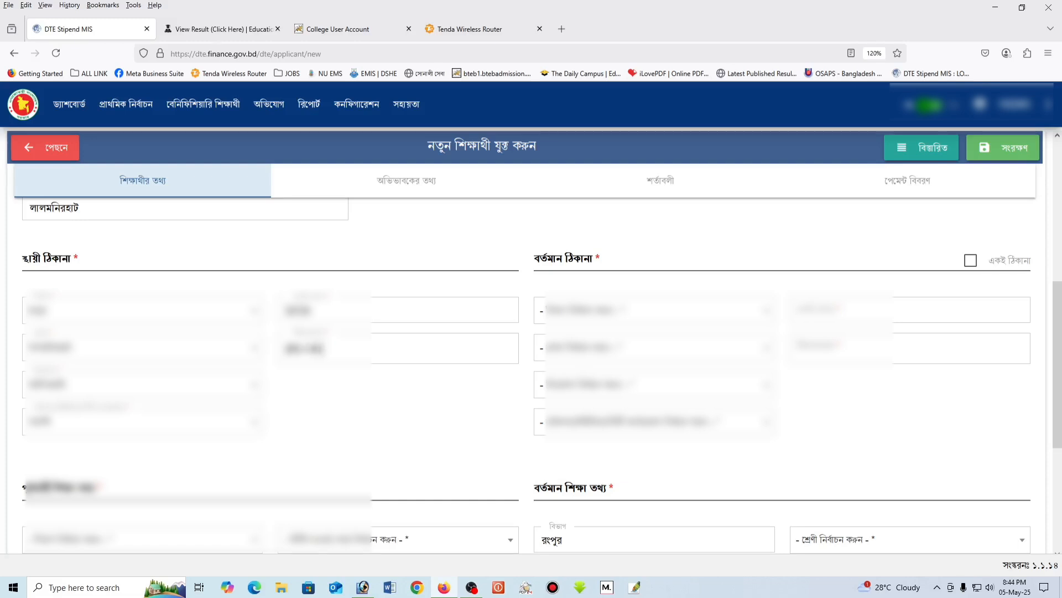
text(ড়ী)
click(972, 264)
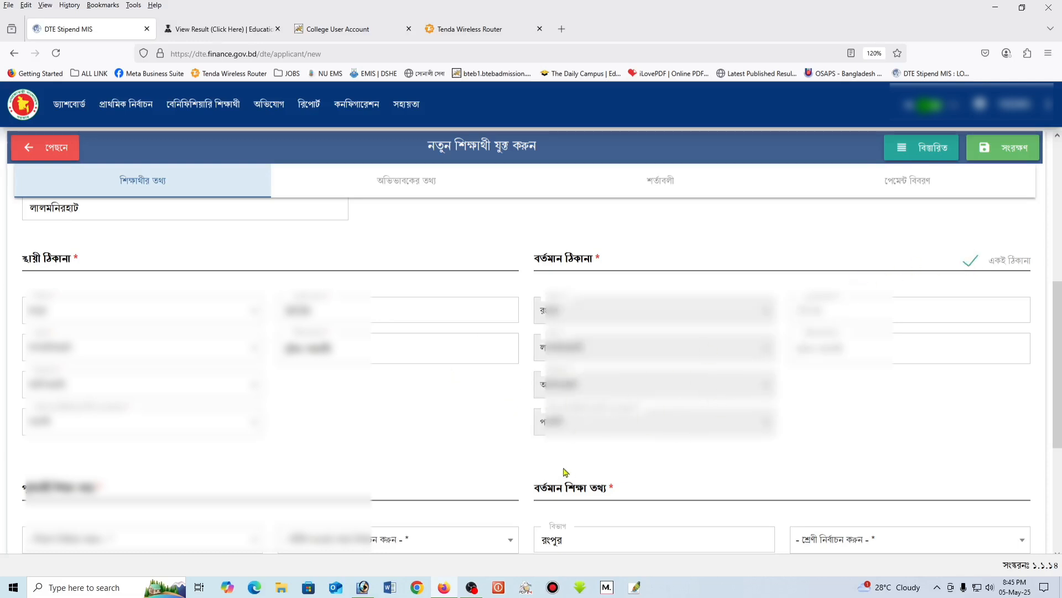
scroll(220, 417, down, 5)
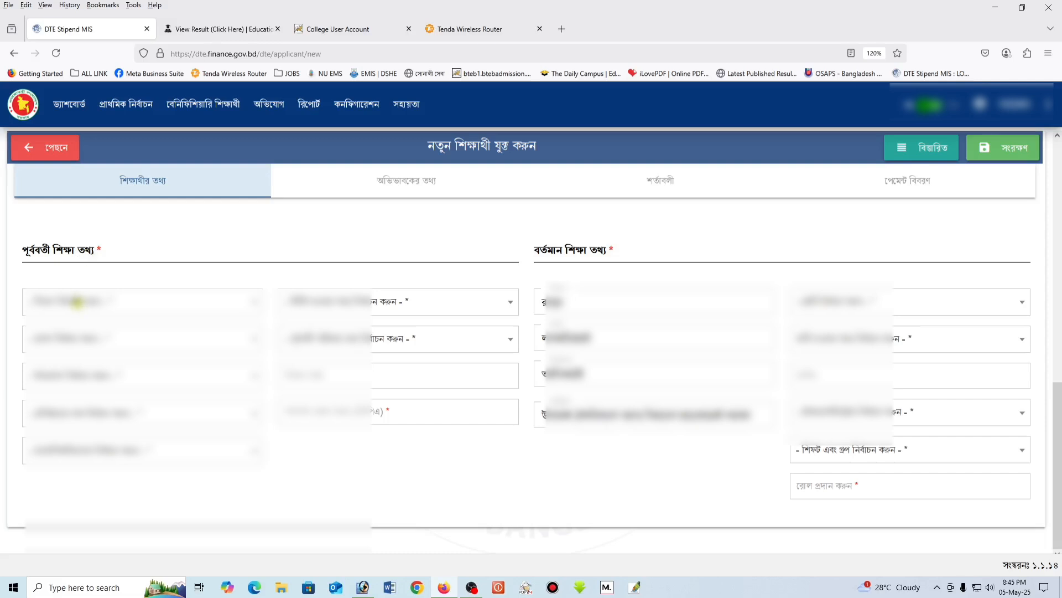
- Fill the first three left-column previous-education dropdowns
click(110, 308)
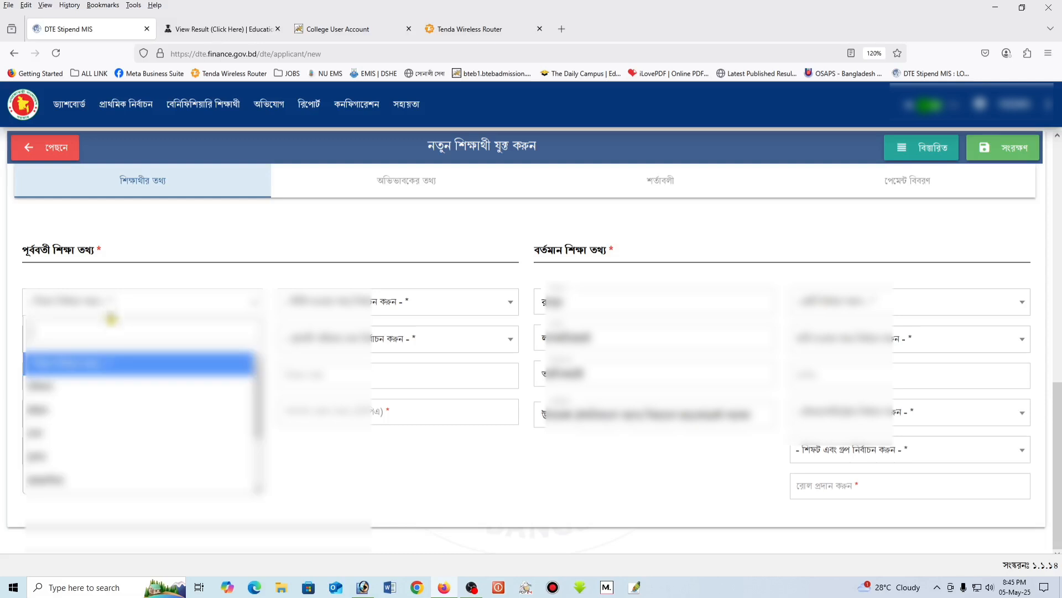
click(94, 458)
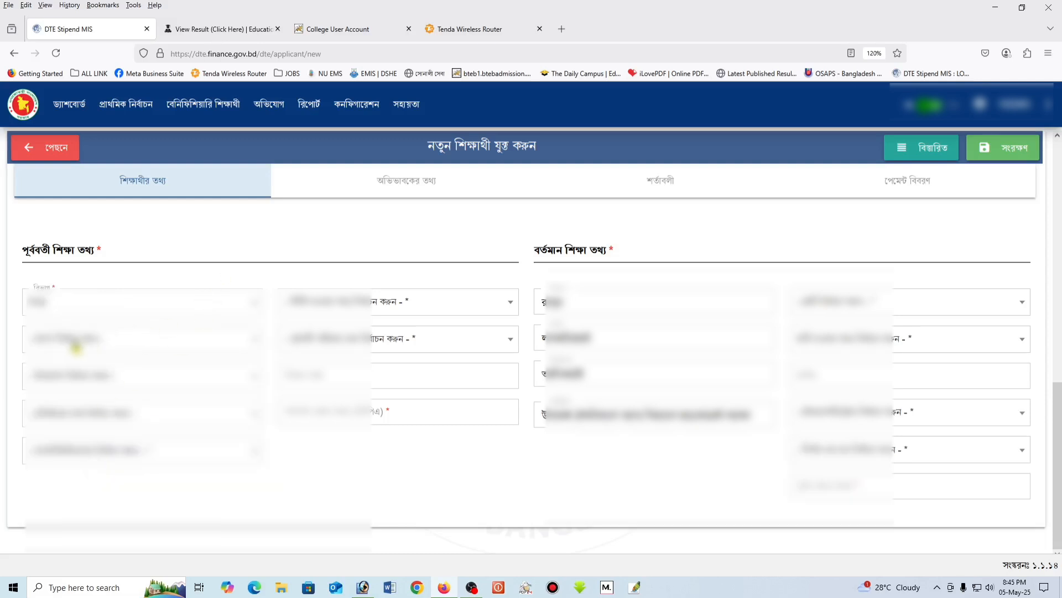
click(75, 347)
click(91, 450)
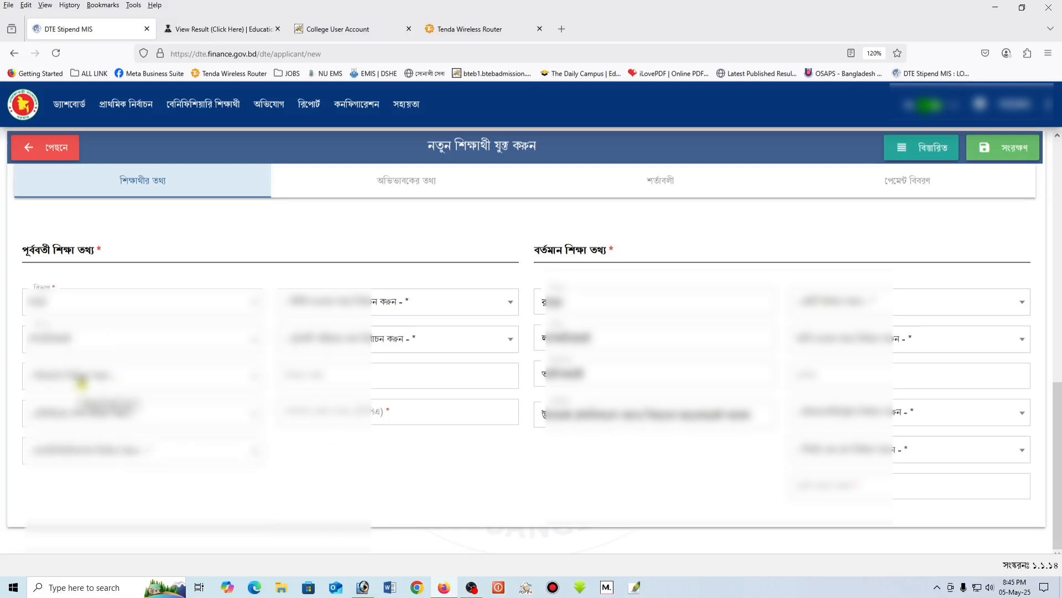
click(80, 381)
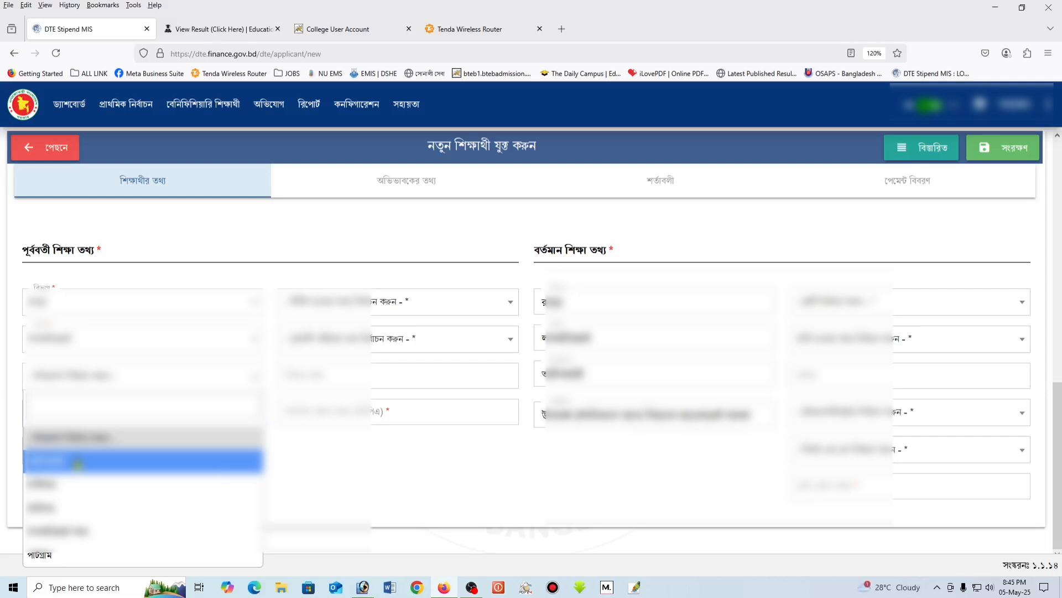
click(145, 462)
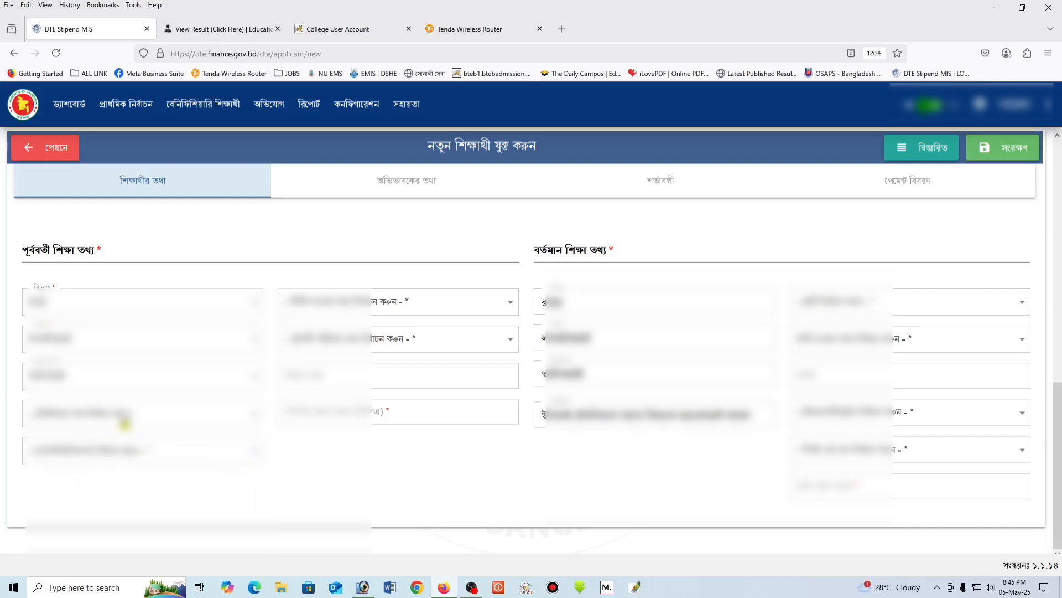
- Select the student's previous institution and set the fifth previous-education field
click(124, 421)
scroll(109, 356, down, 15)
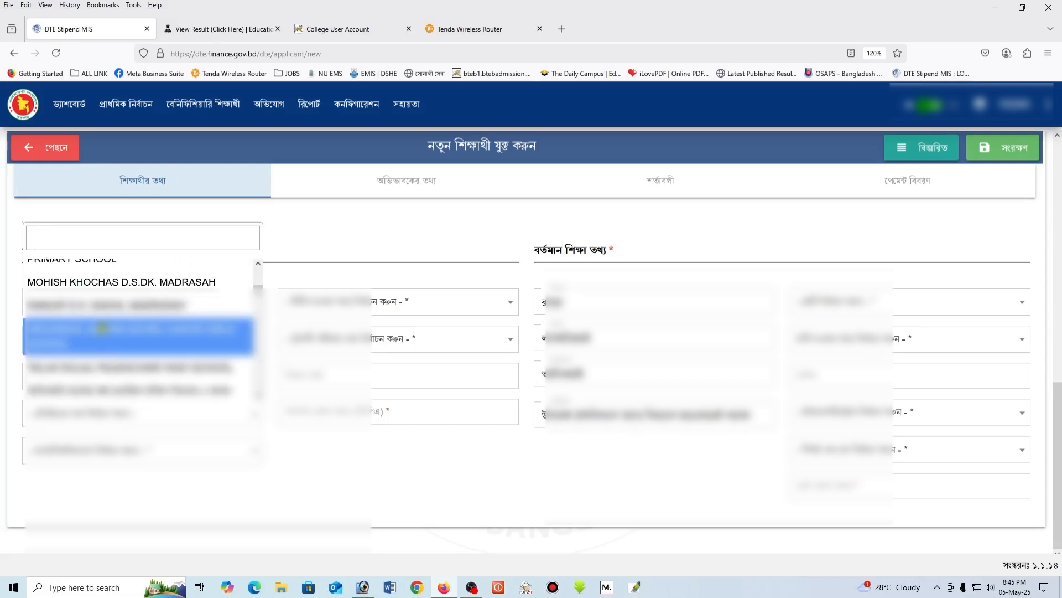
click(103, 328)
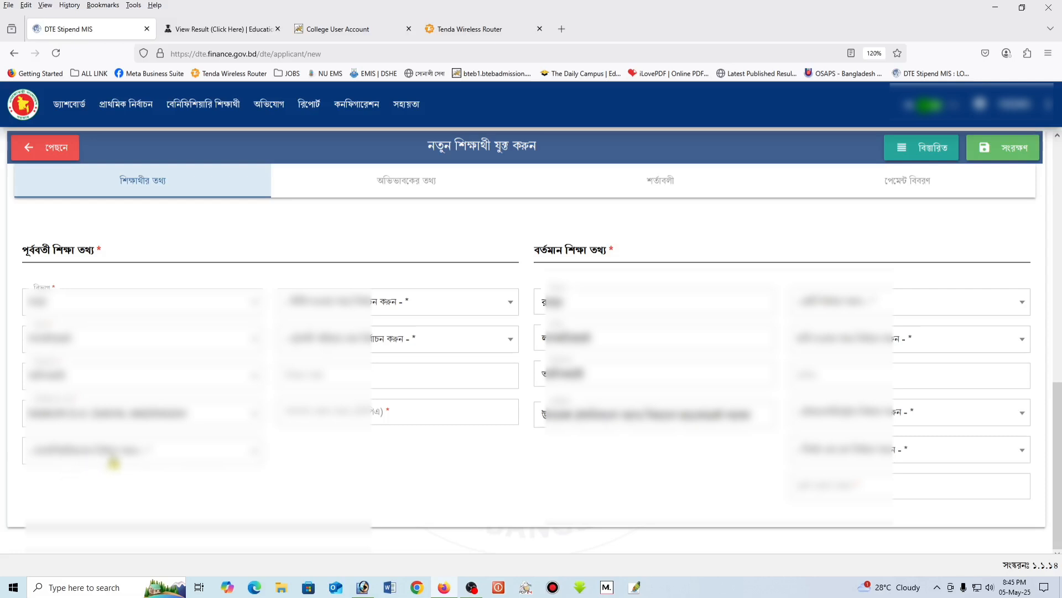
click(143, 456)
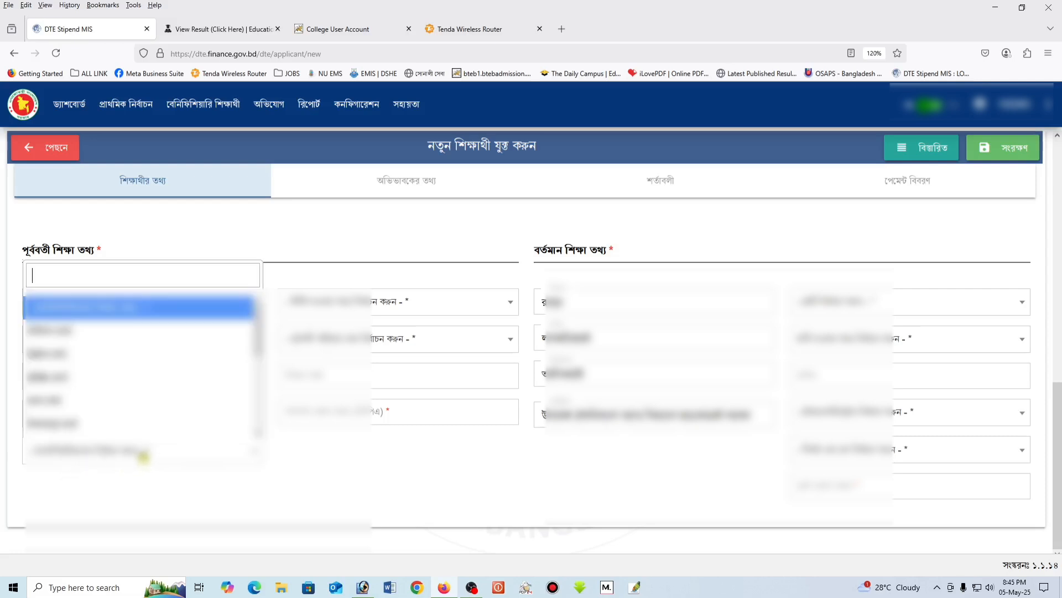
scroll(107, 382, up, 3)
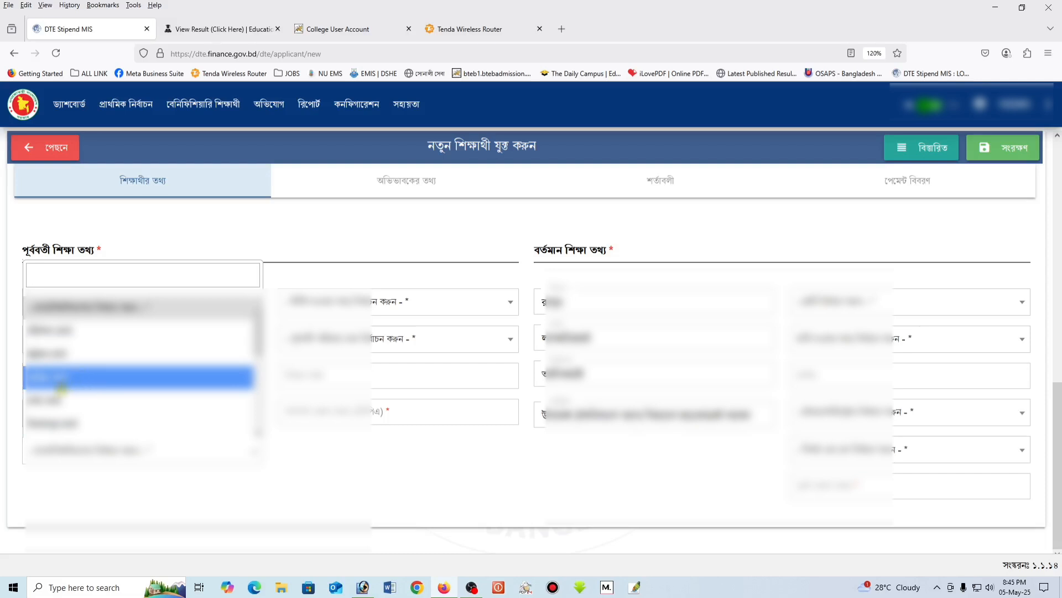
scroll(87, 418, down, 1)
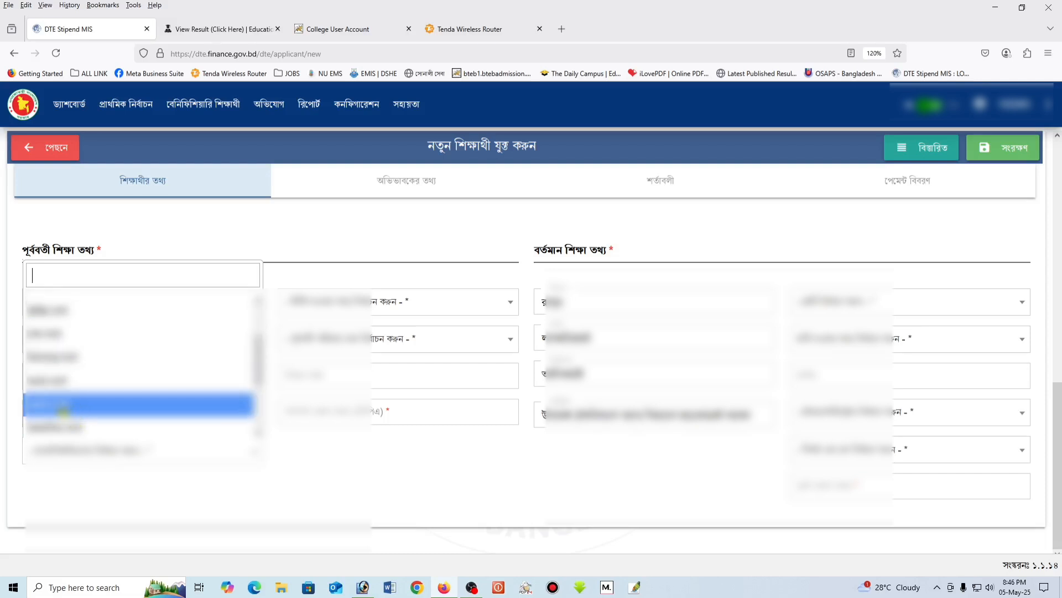
click(62, 408)
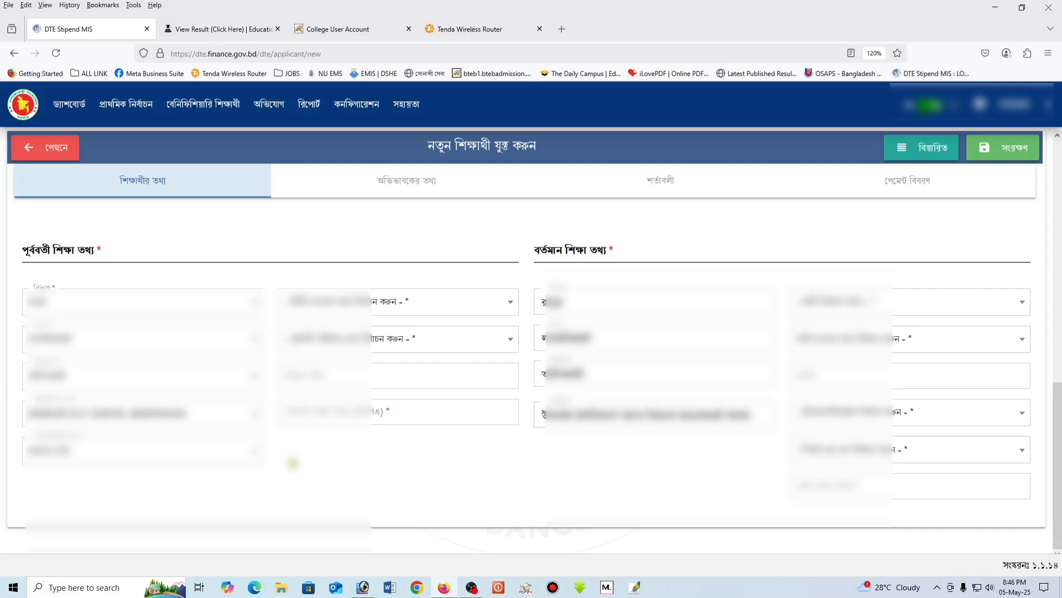
- Set the three middle-column previous-education dropdowns and enter the exam number
click(376, 302)
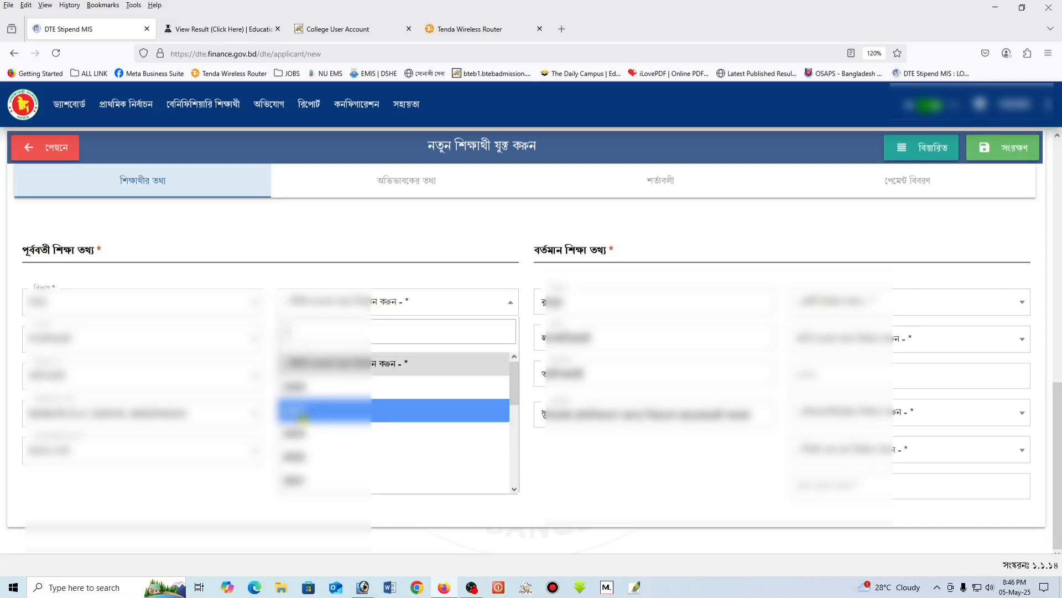
click(306, 416)
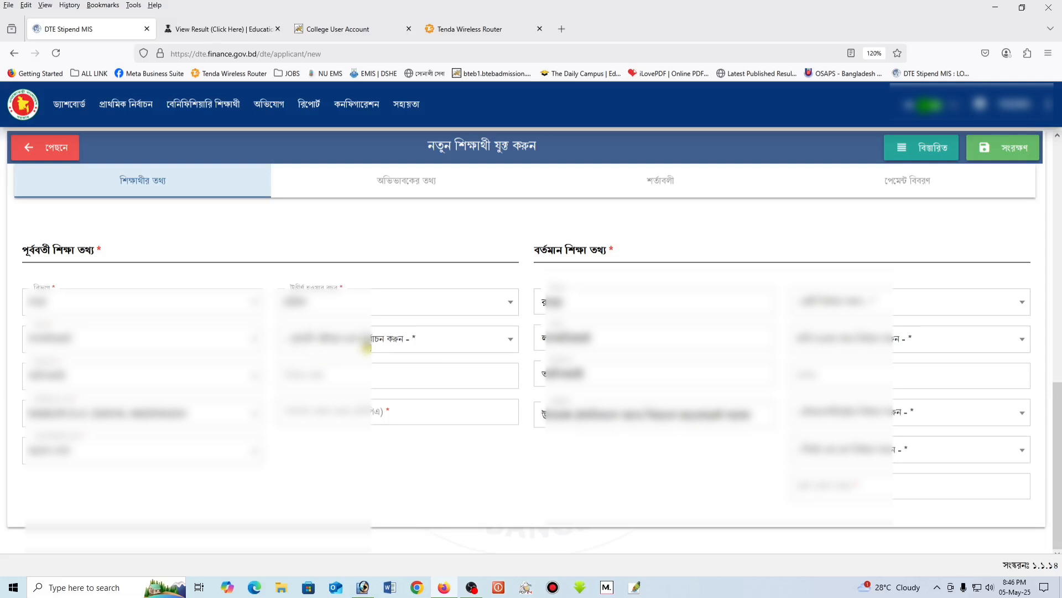
click(376, 344)
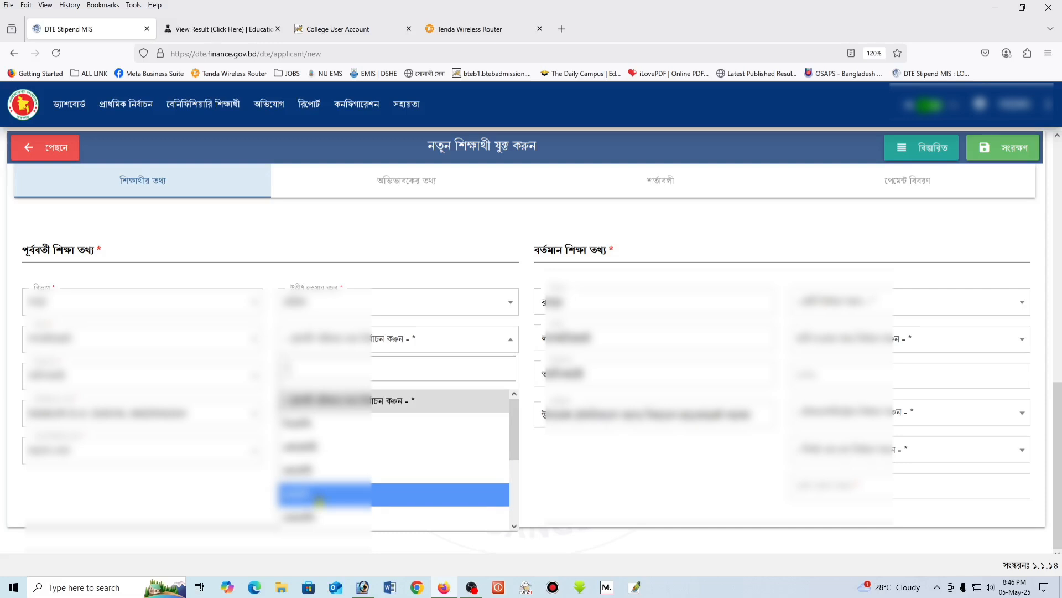
scroll(320, 501, down, 1)
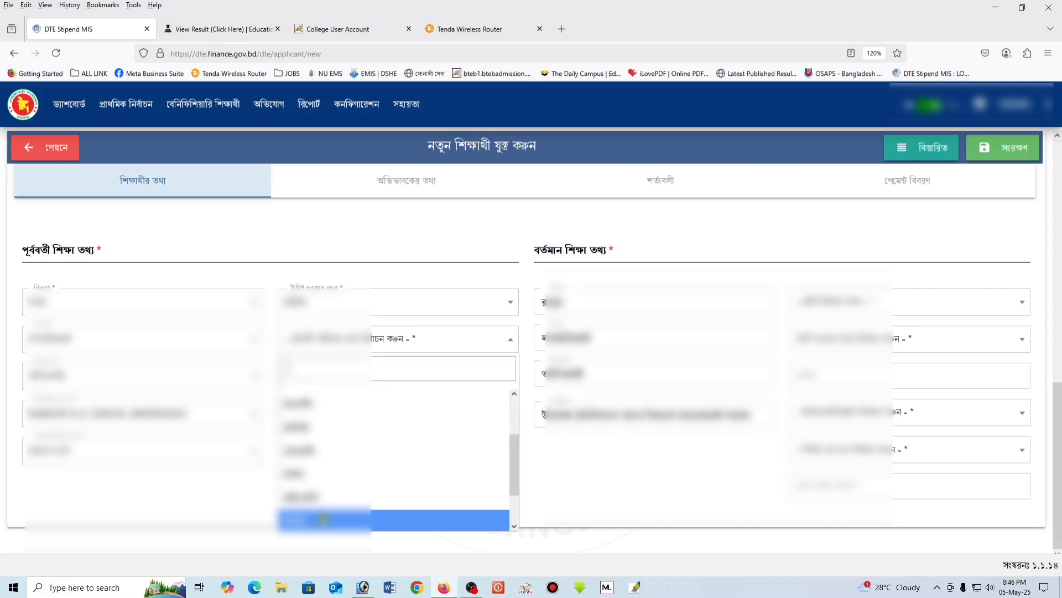
scroll(323, 518, down, 1)
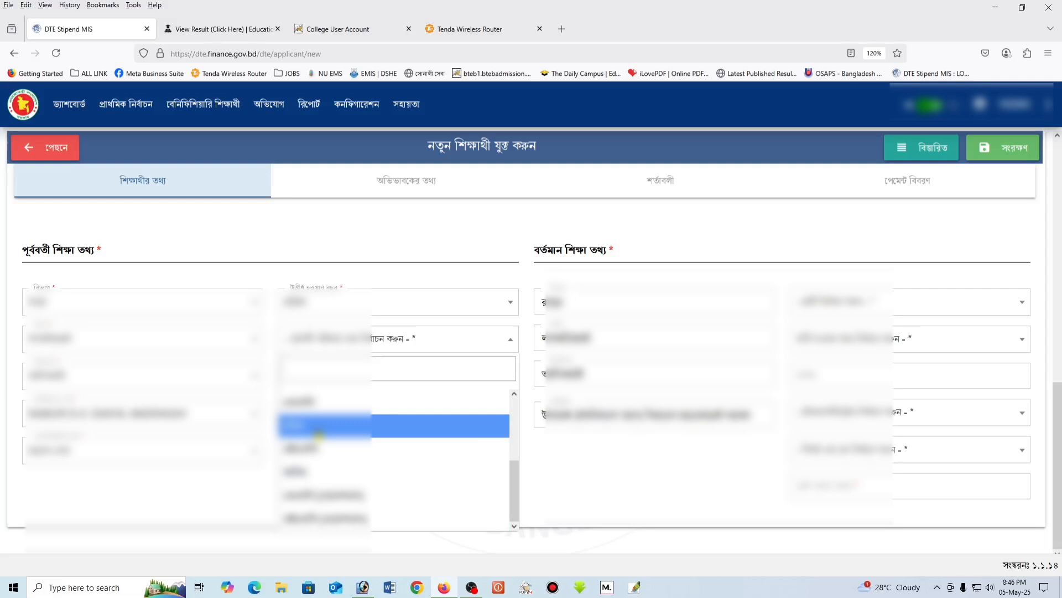
click(318, 433)
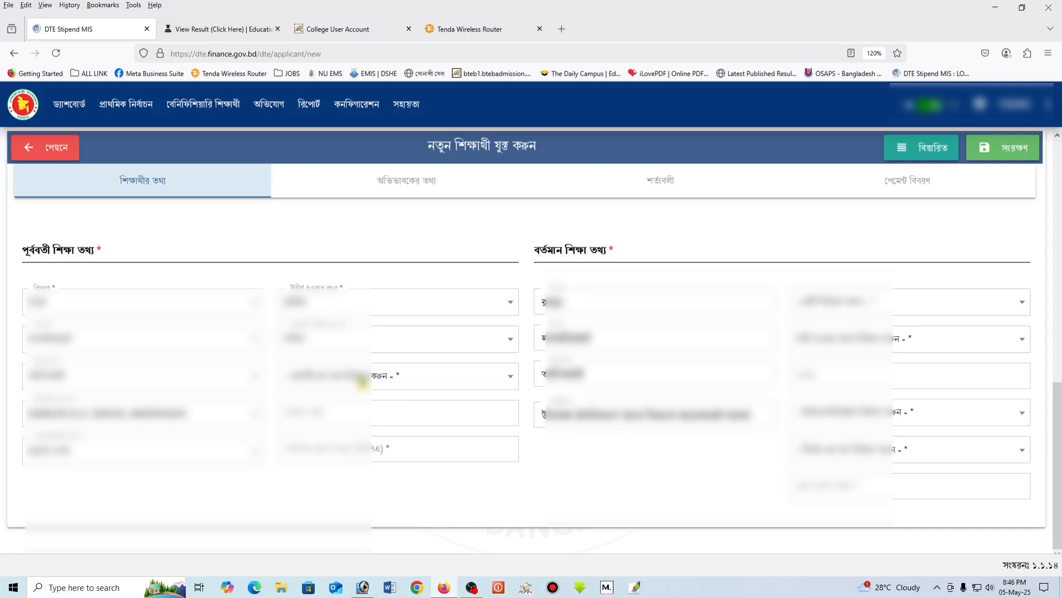
click(363, 381)
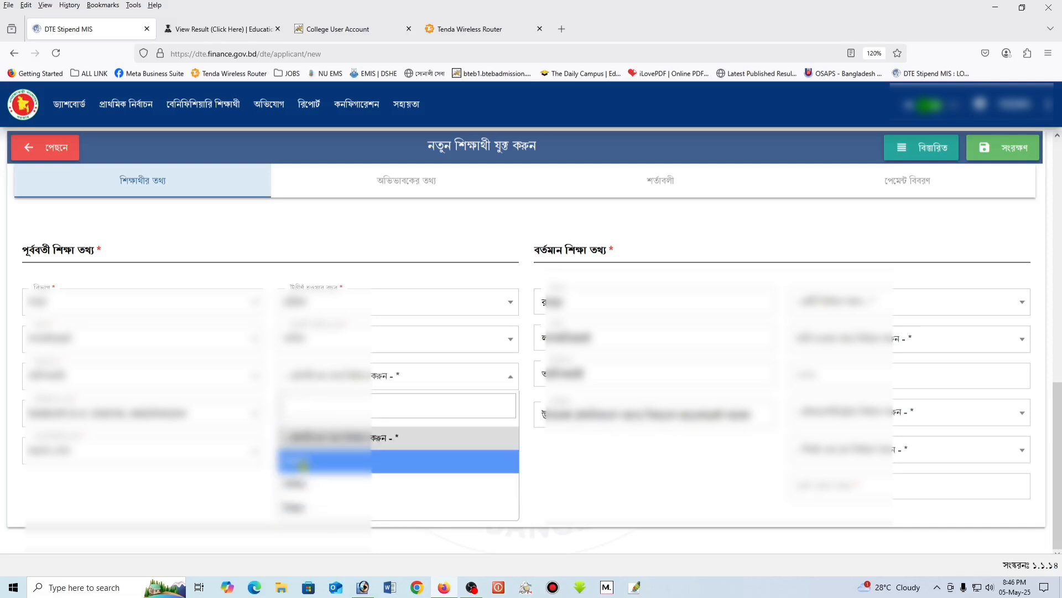
click(303, 464)
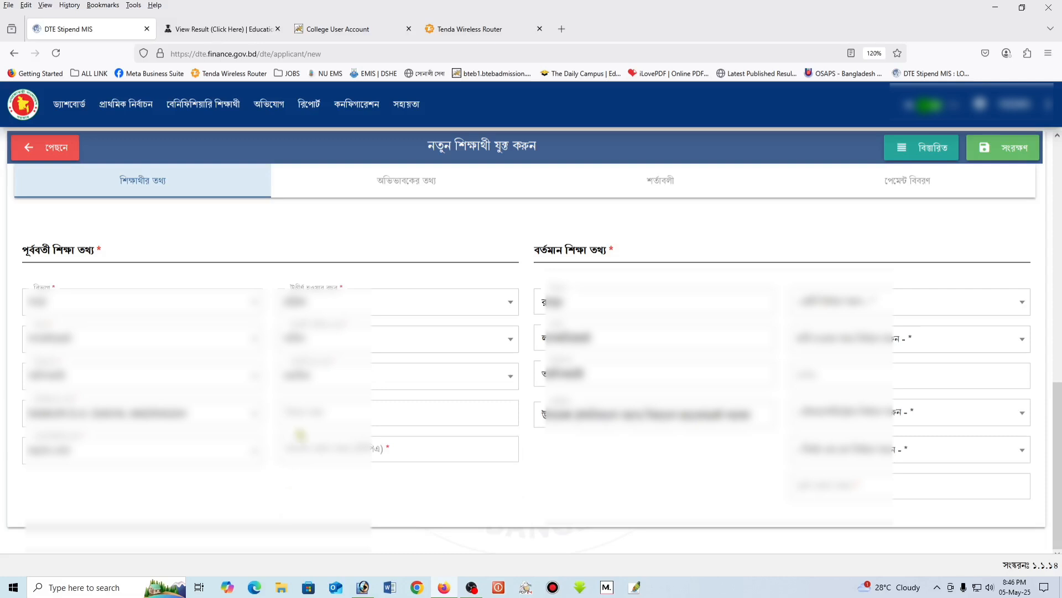
click(311, 416)
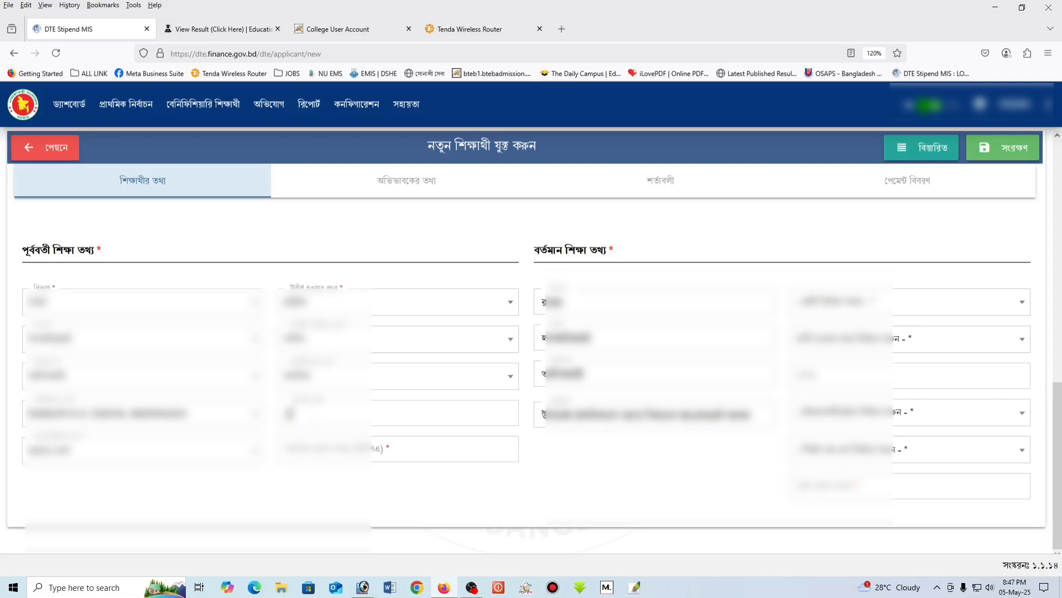
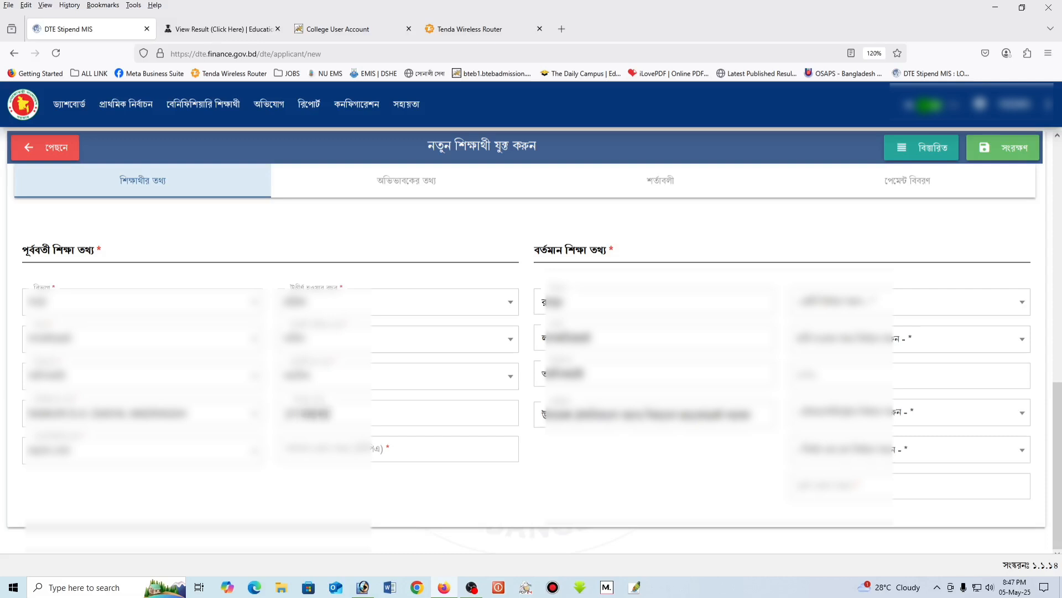
click(221, 29)
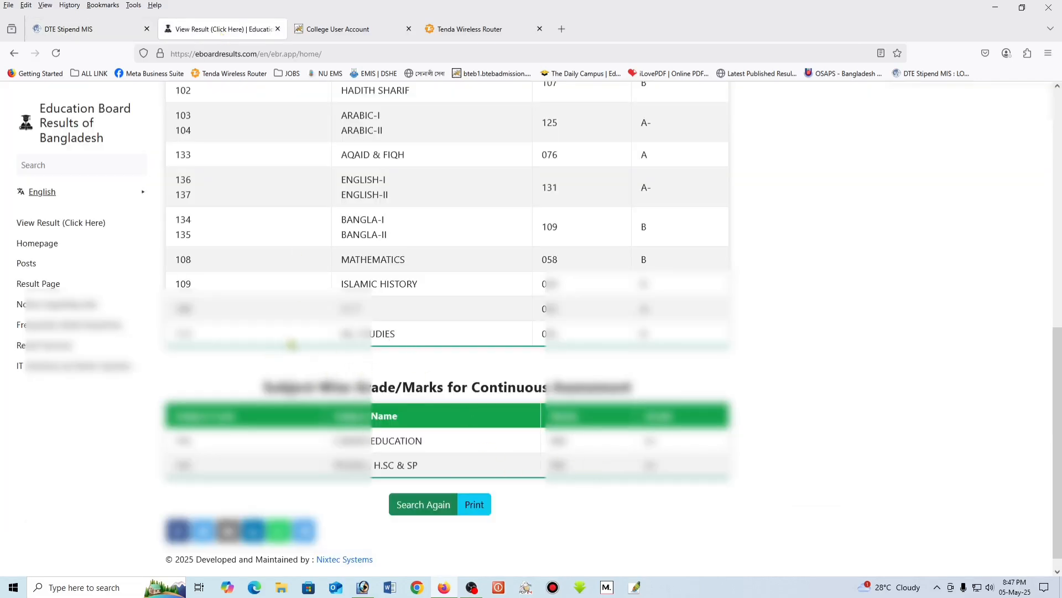
scroll(293, 344, up, 5)
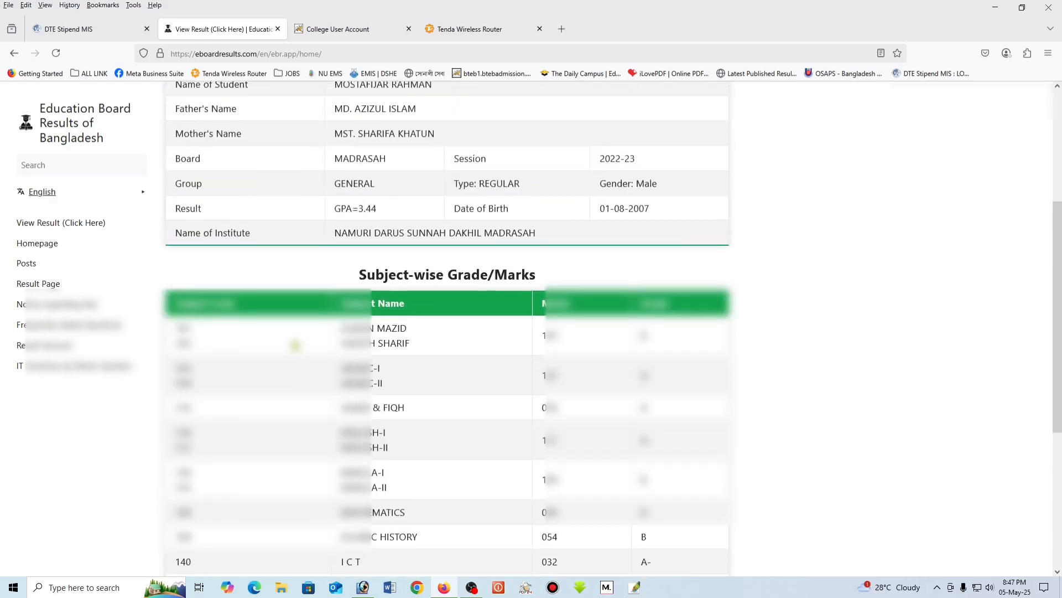
click(67, 30)
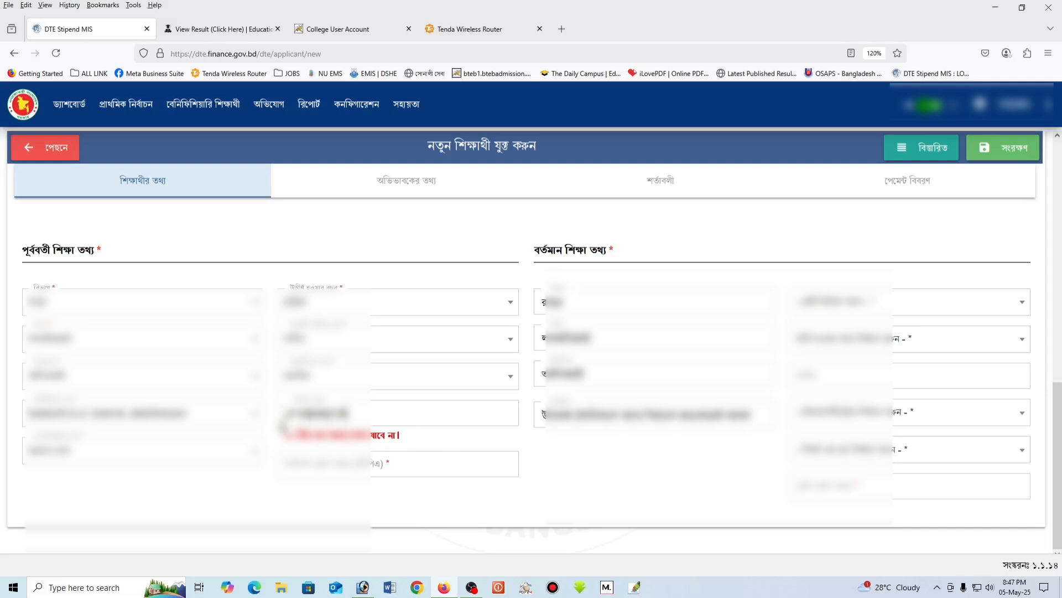
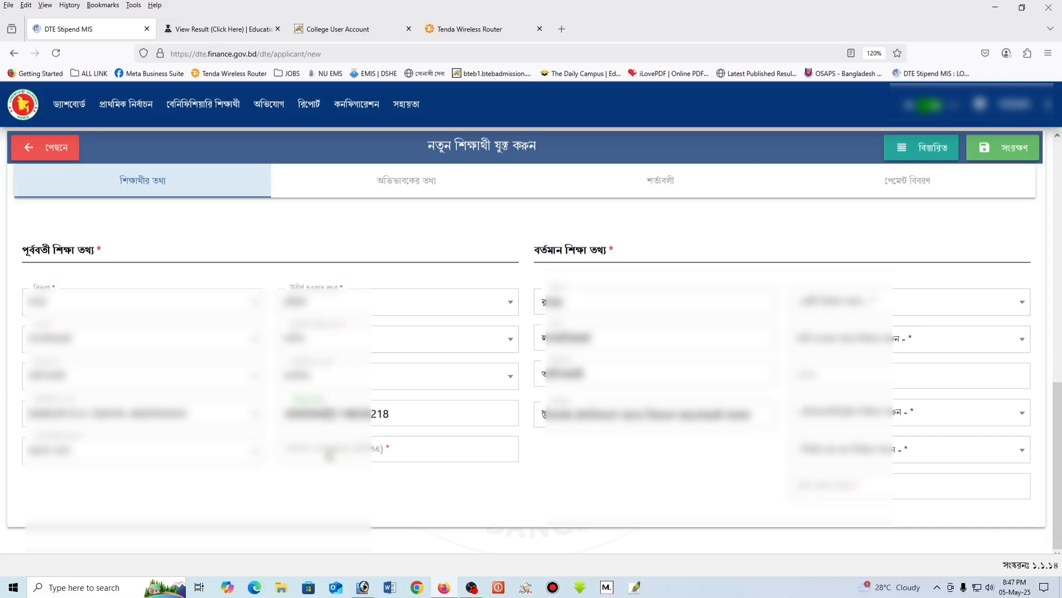
- Complete the exam number by adding 218 and enter 4.89 in the result field below
click(328, 454)
text(4)
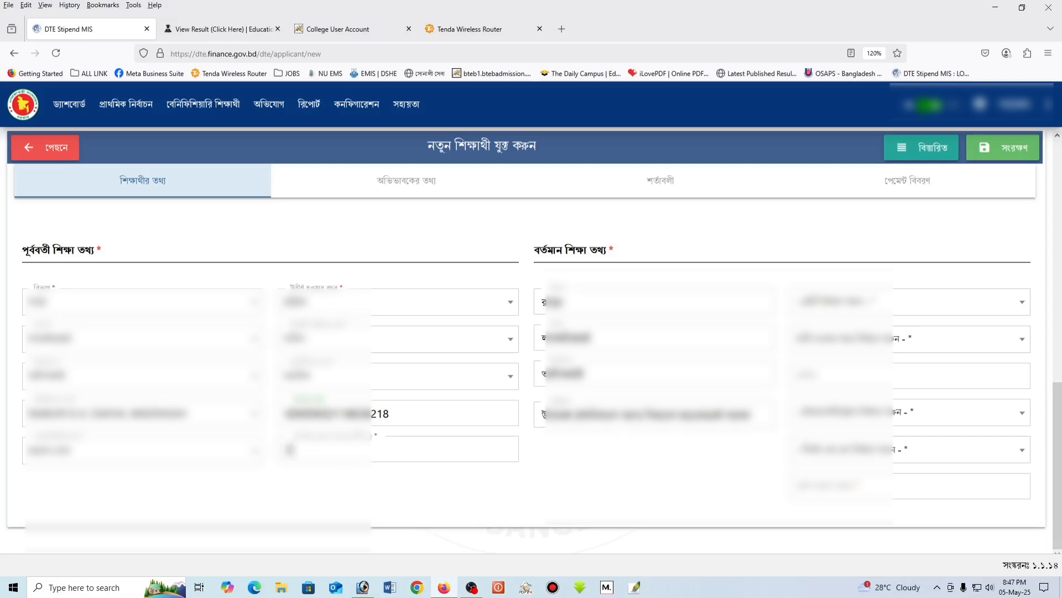
text(.89)
click(872, 311)
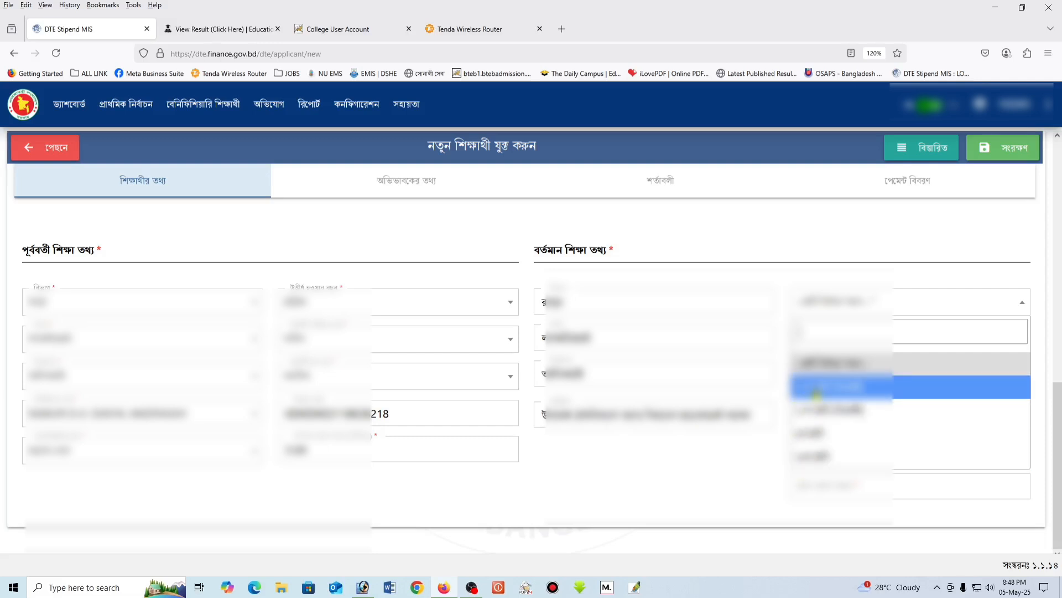
click(817, 390)
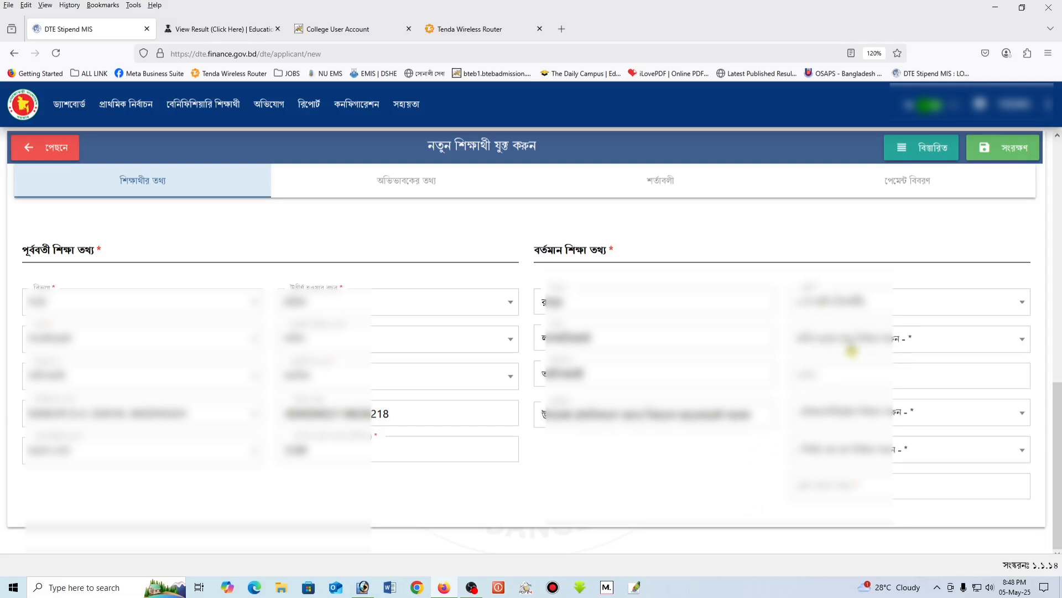
click(898, 340)
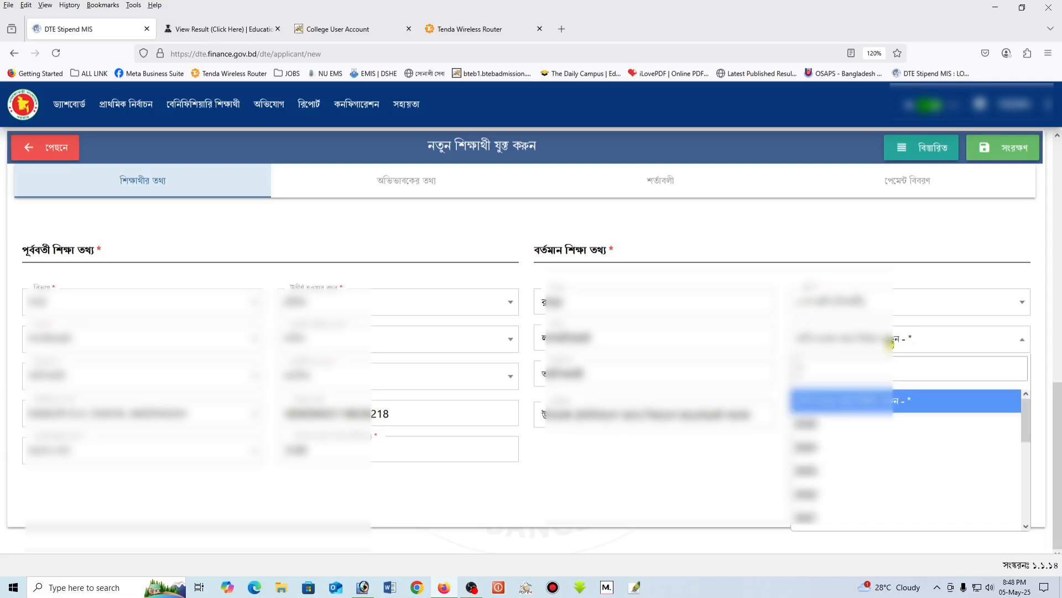
click(823, 447)
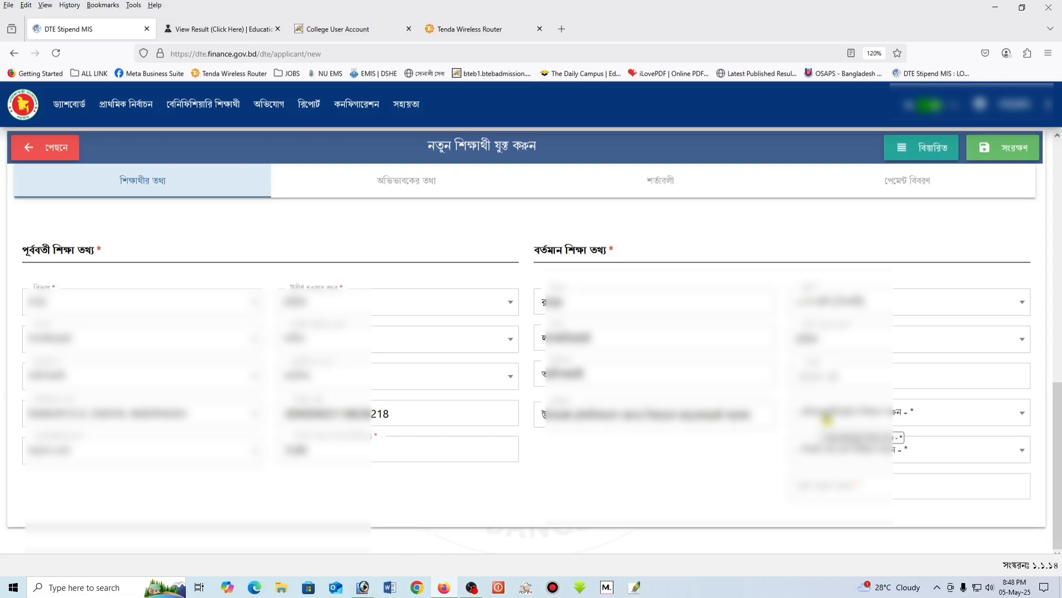
click(338, 28)
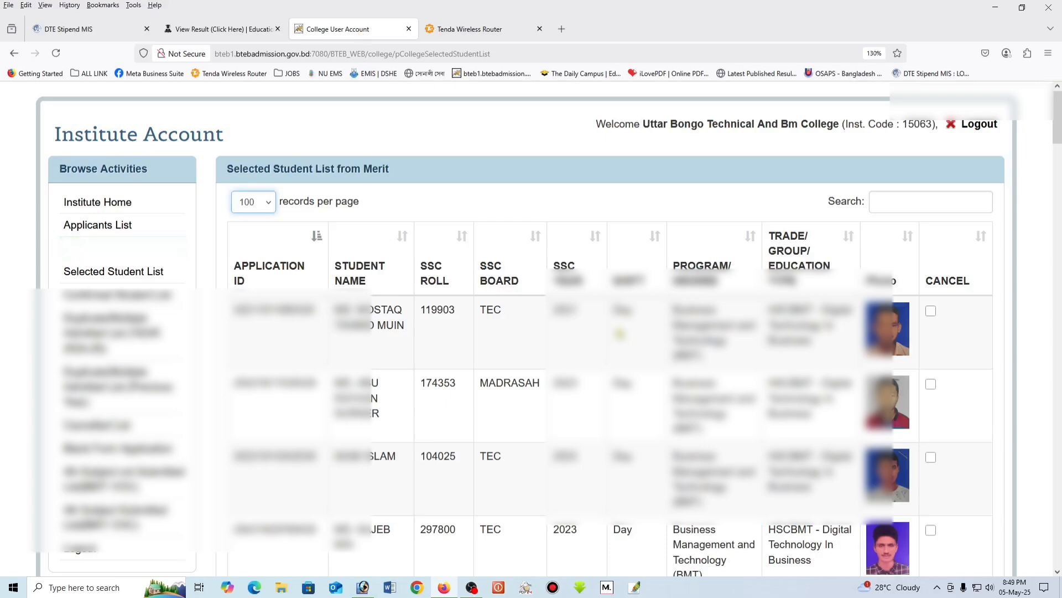
scroll(899, 284, down, 10)
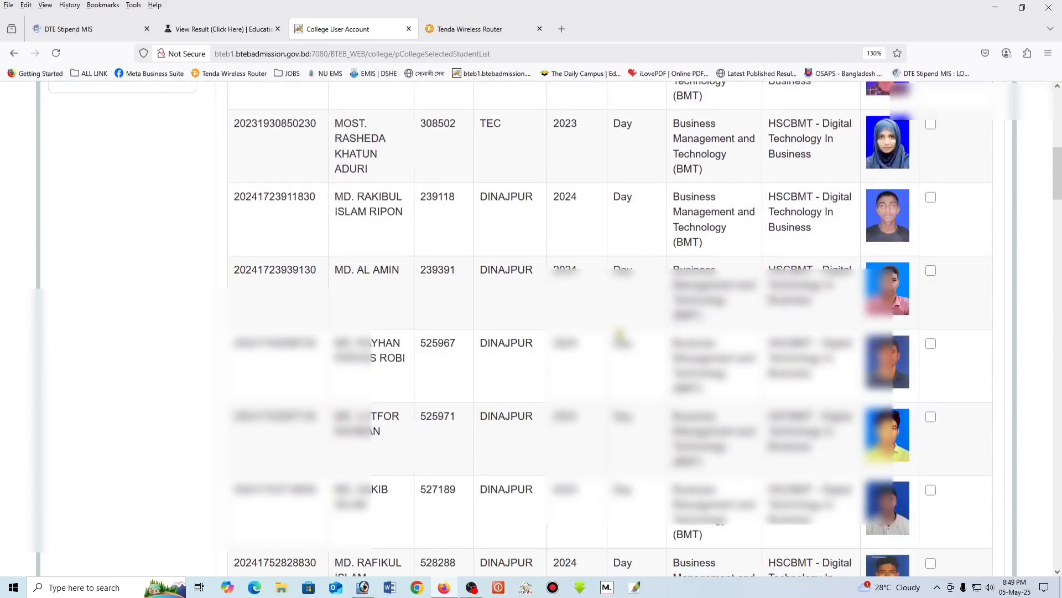
scroll(621, 334, down, 20)
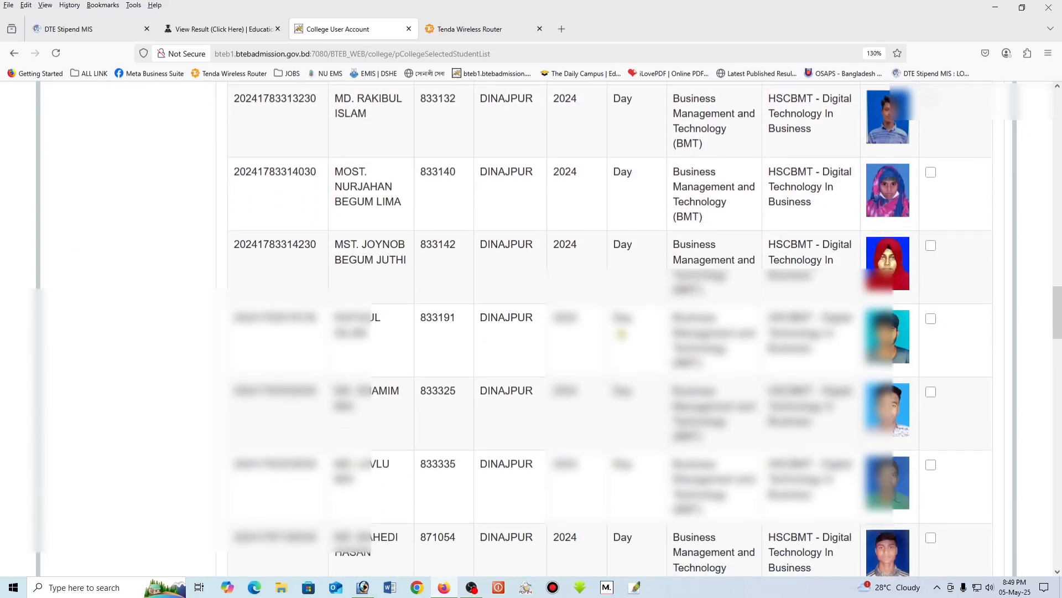
scroll(620, 334, up, 5)
click(89, 29)
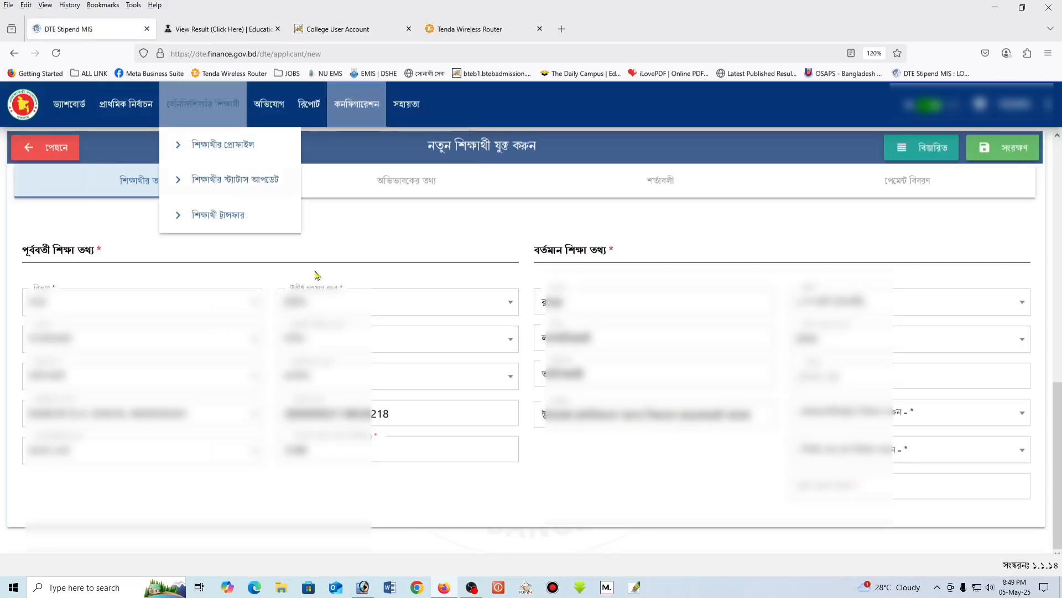
- Choose values in the two lower-right current-education dropdowns, revising the first choice once
click(672, 518)
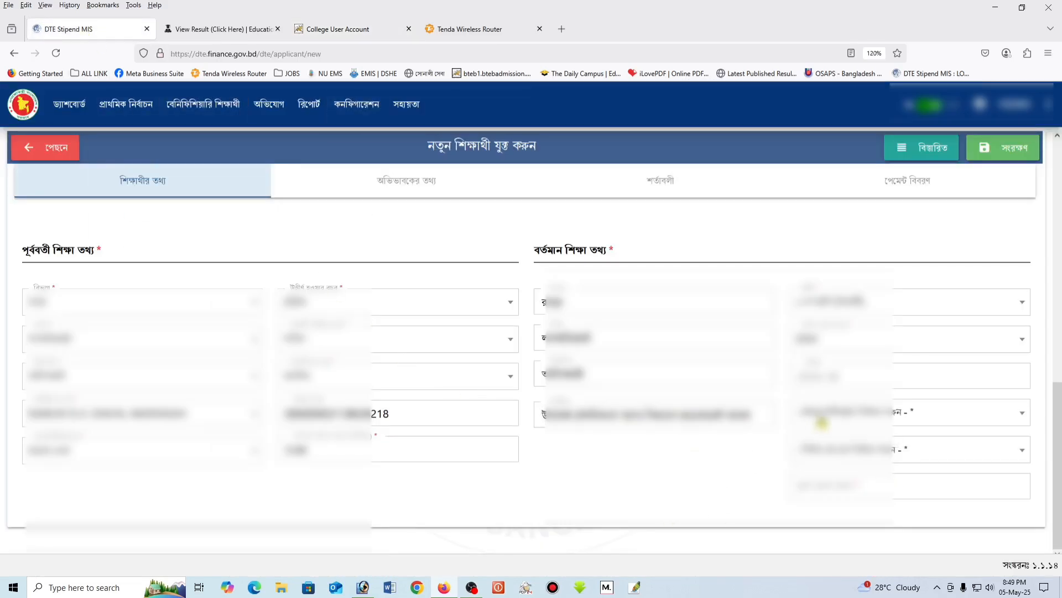
click(822, 423)
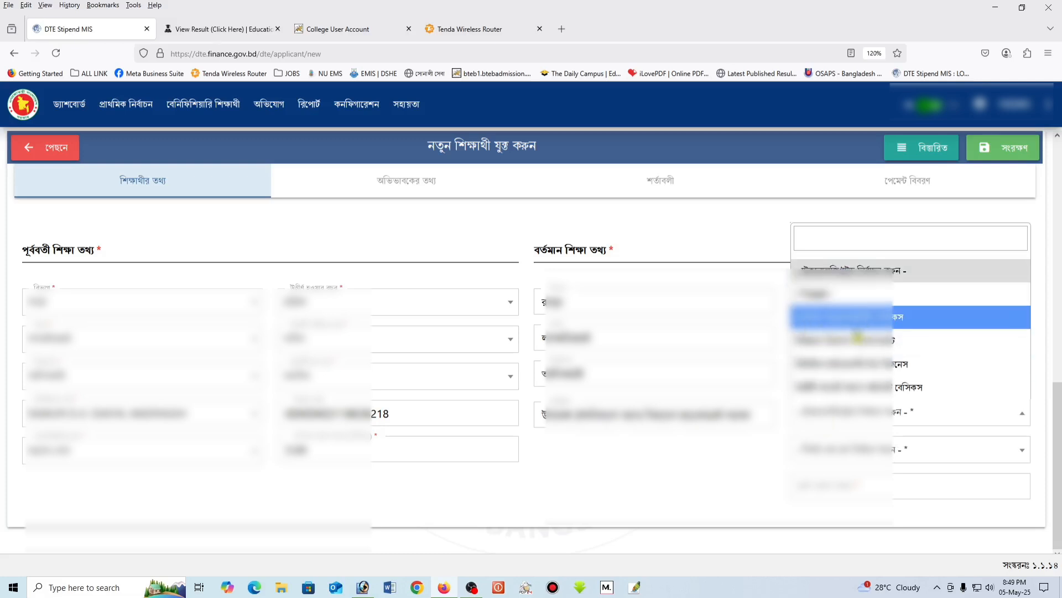
click(809, 386)
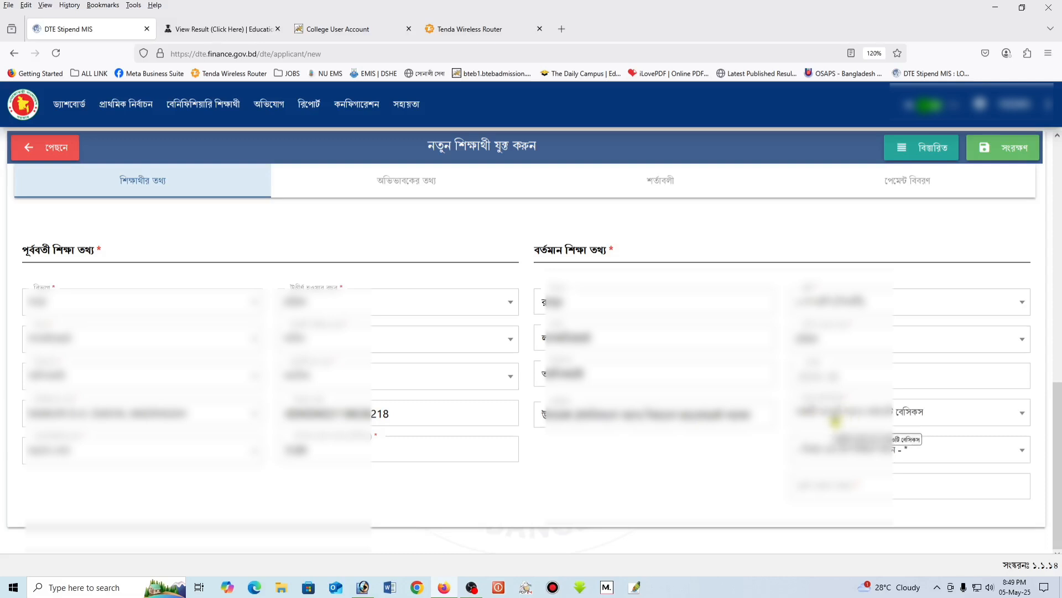
click(836, 421)
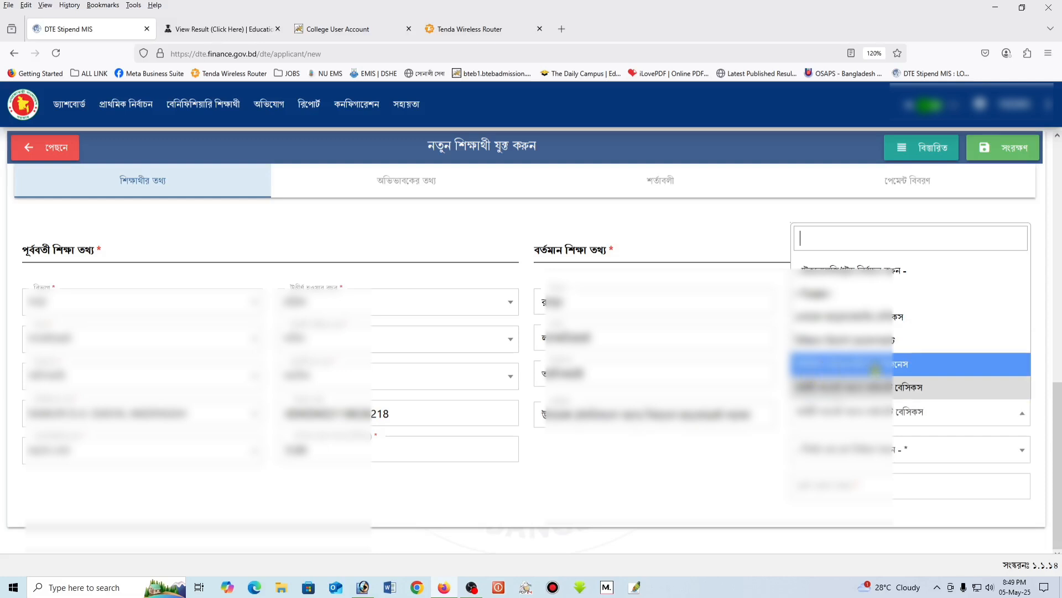
click(903, 367)
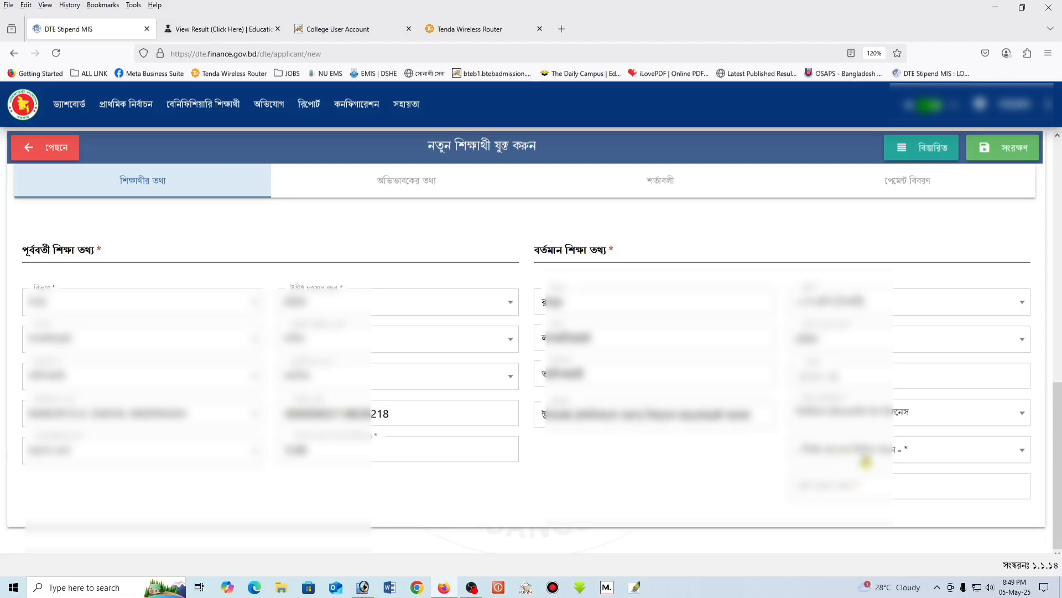
click(894, 453)
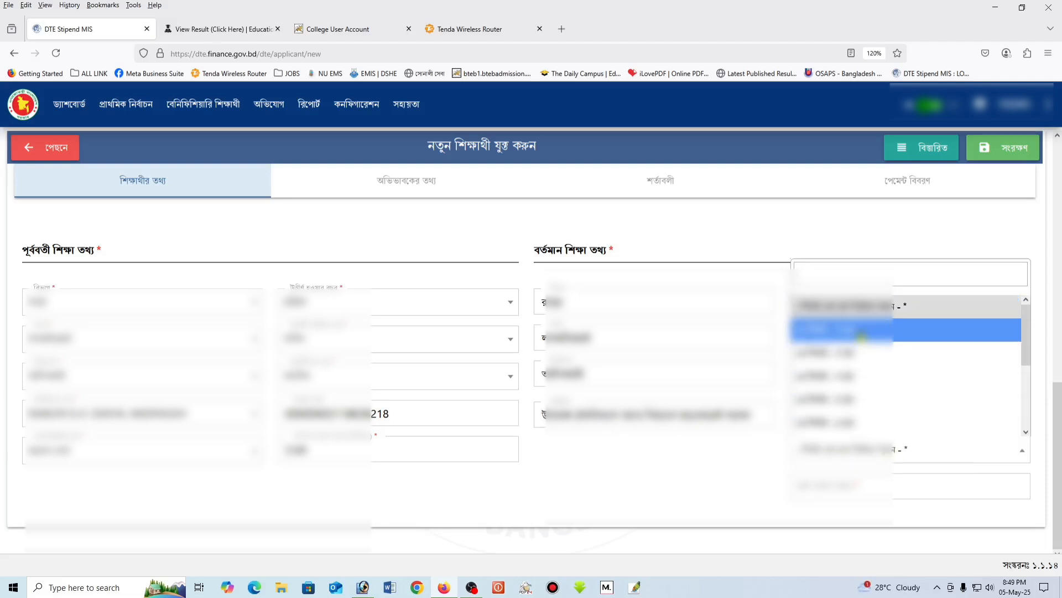
click(861, 332)
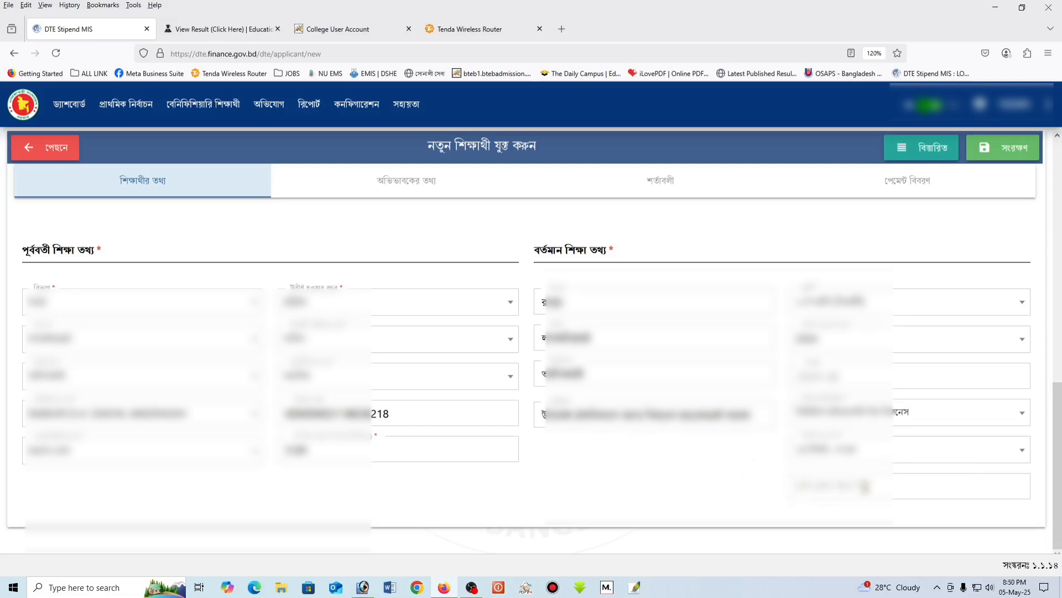
- Enter 2000014 in the last current-education number field
click(804, 486)
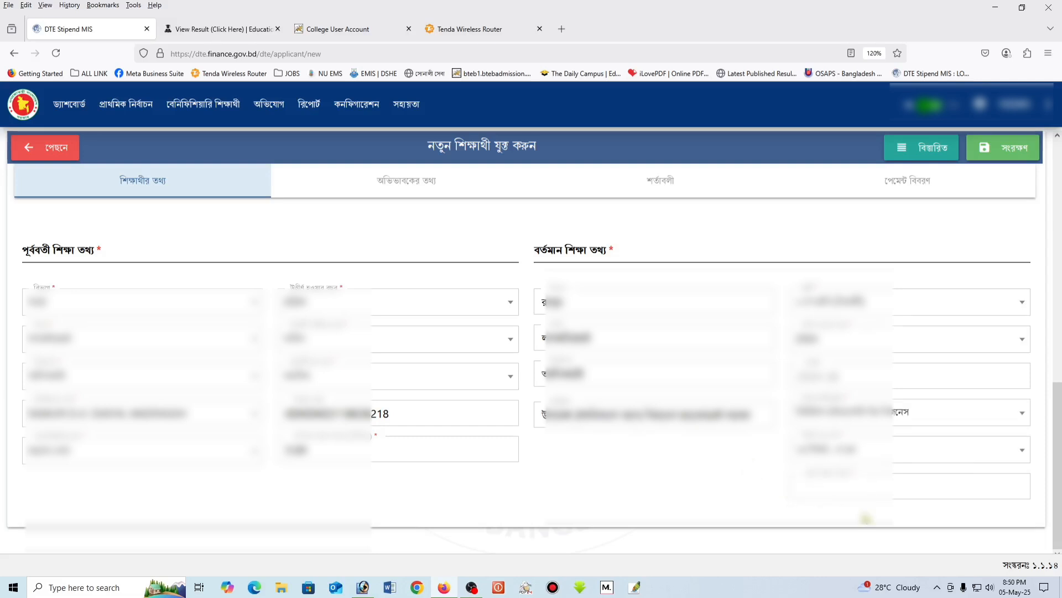
click(726, 535)
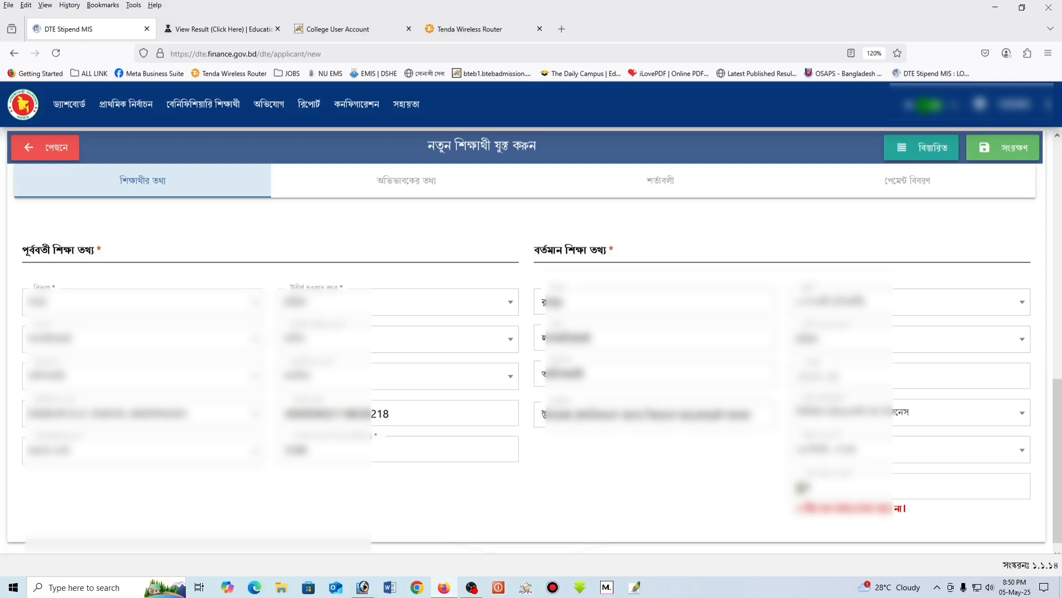
text(2000014)
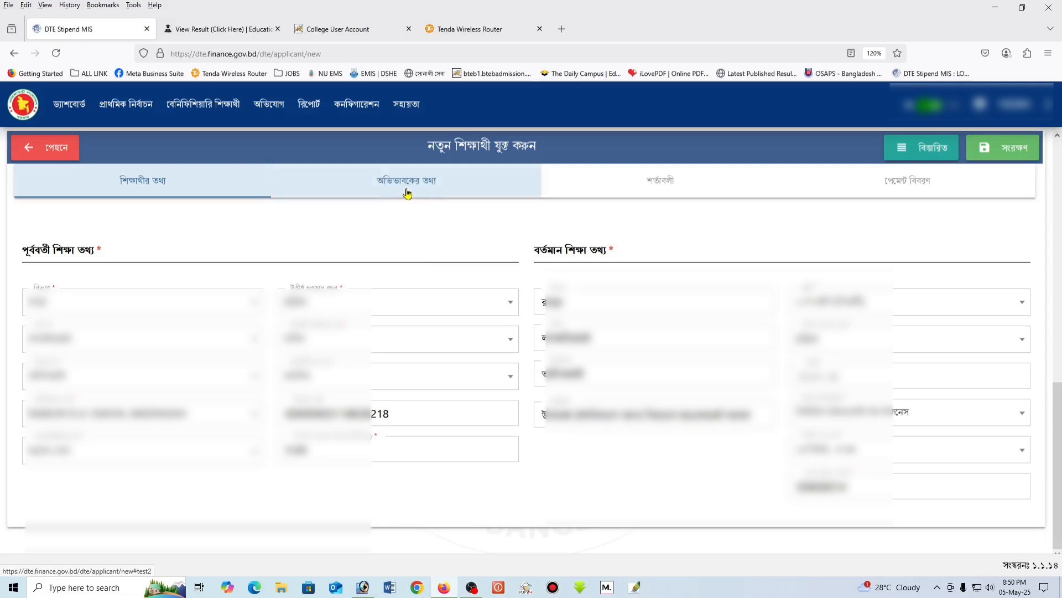
- Open অভিভাবকের তথ্য and set the guardian relation, settling on the third option tried
click(428, 190)
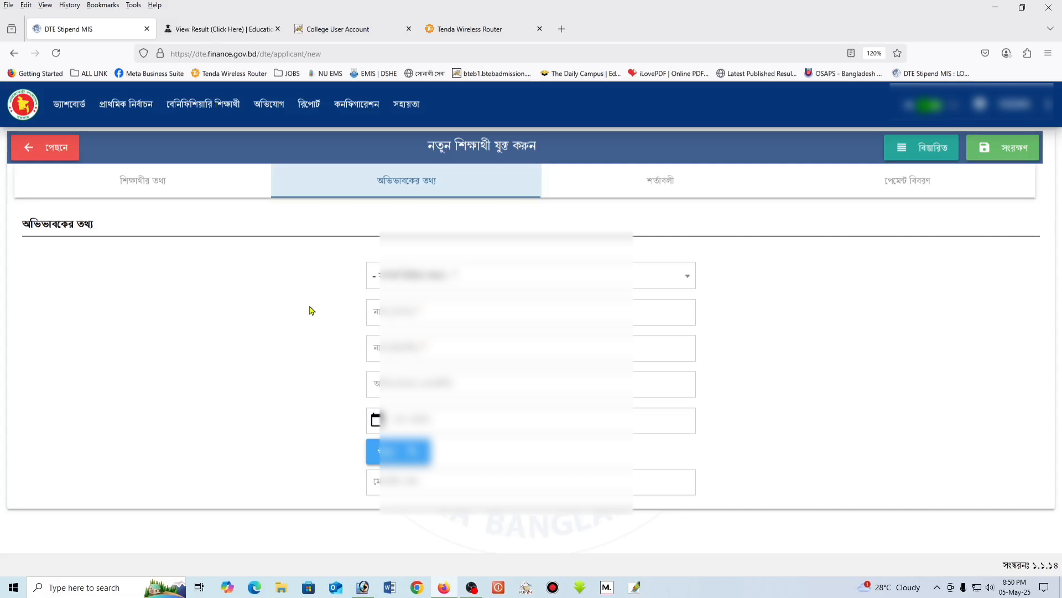
click(427, 281)
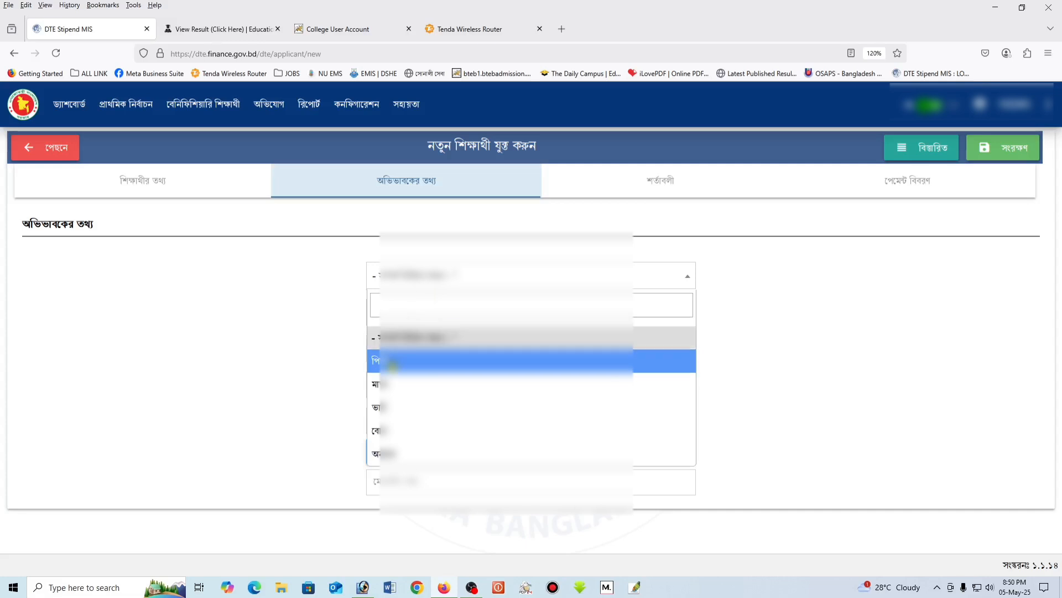
click(412, 360)
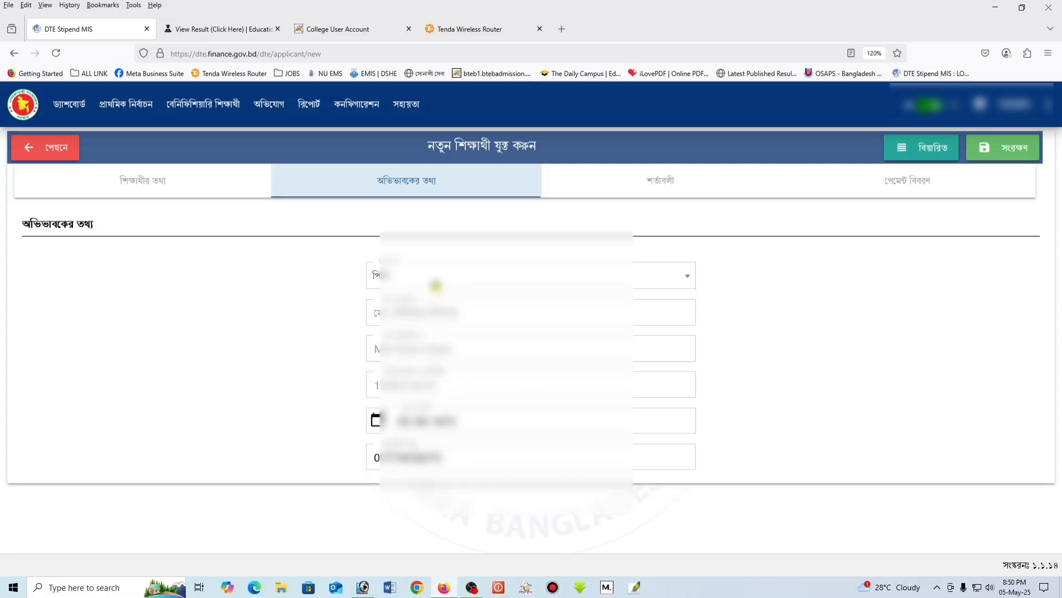
click(432, 281)
click(394, 387)
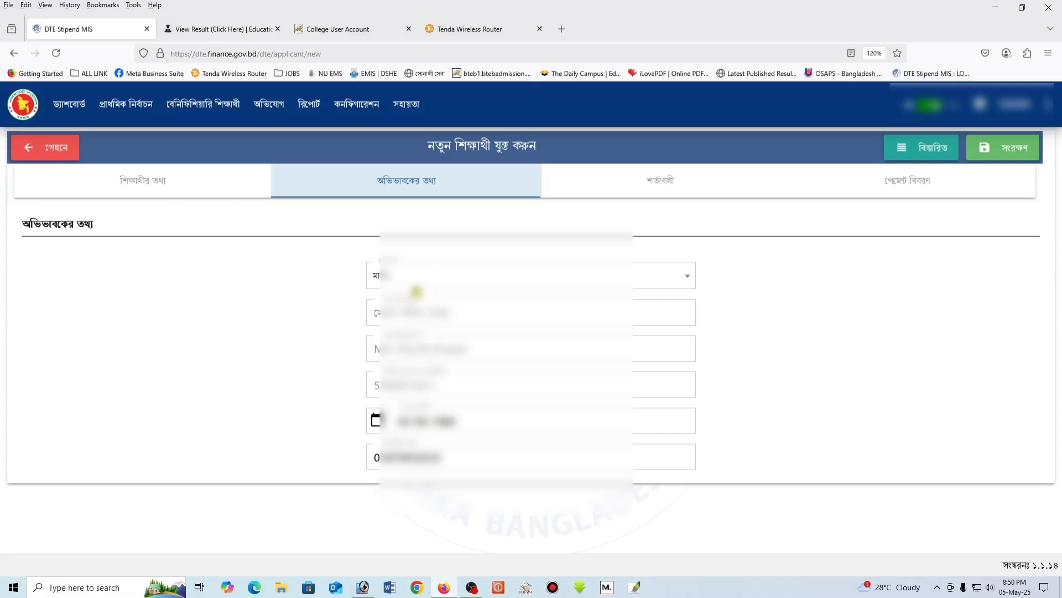
click(411, 286)
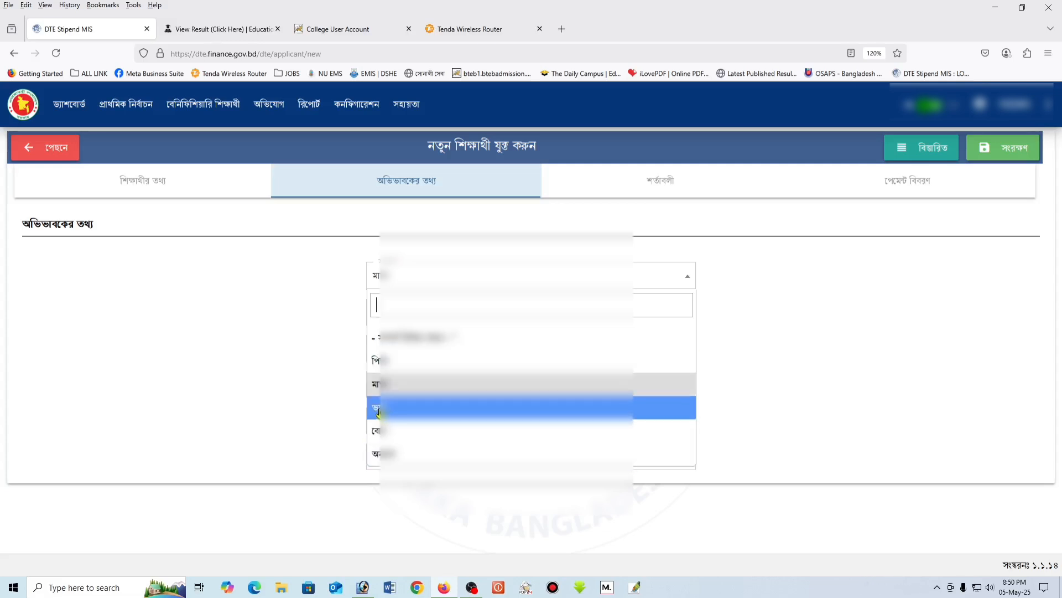
click(382, 408)
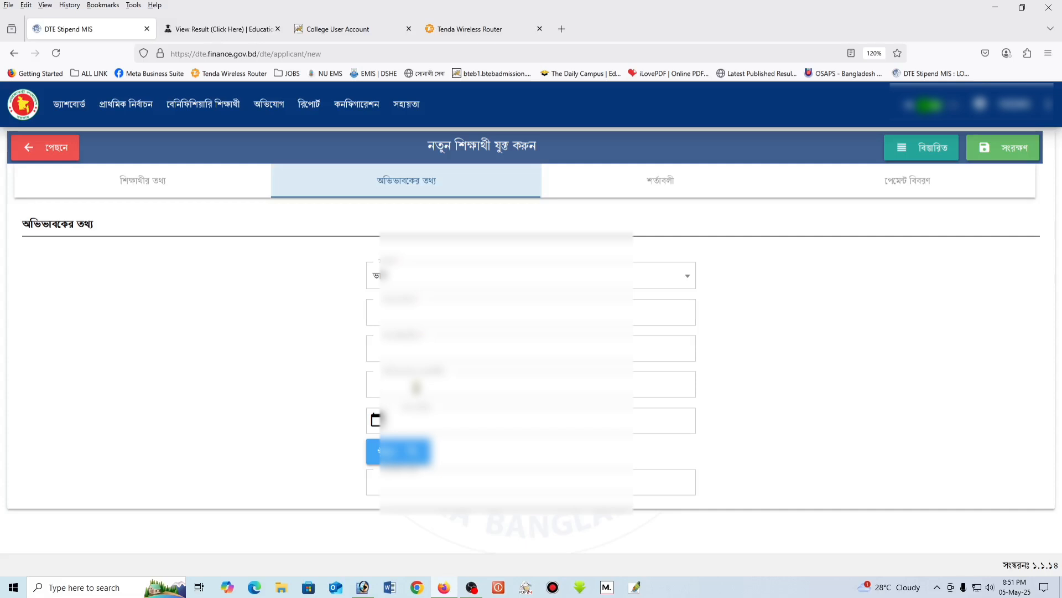
- Enter the guardian's ID number and set the guardian's birth date to 18 January 1990
click(417, 388)
text(6********)
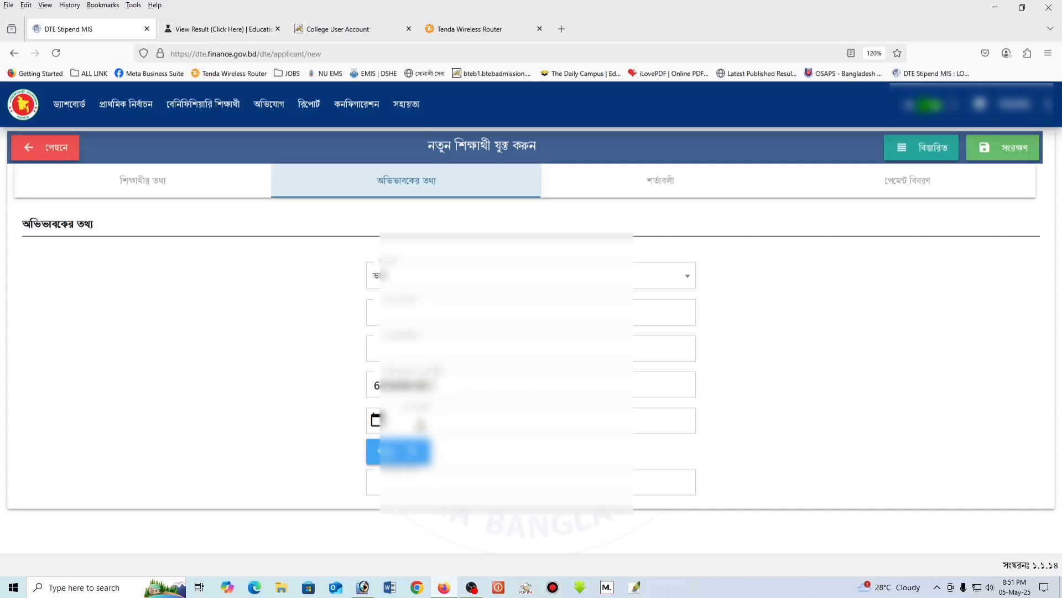
click(419, 429)
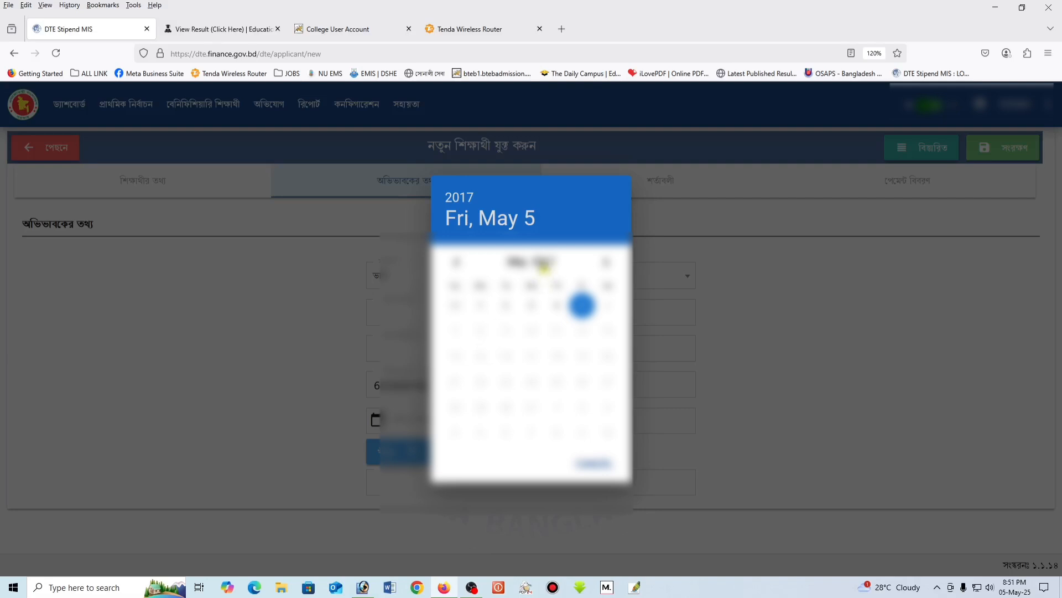
click(544, 266)
scroll(534, 340, up, 5)
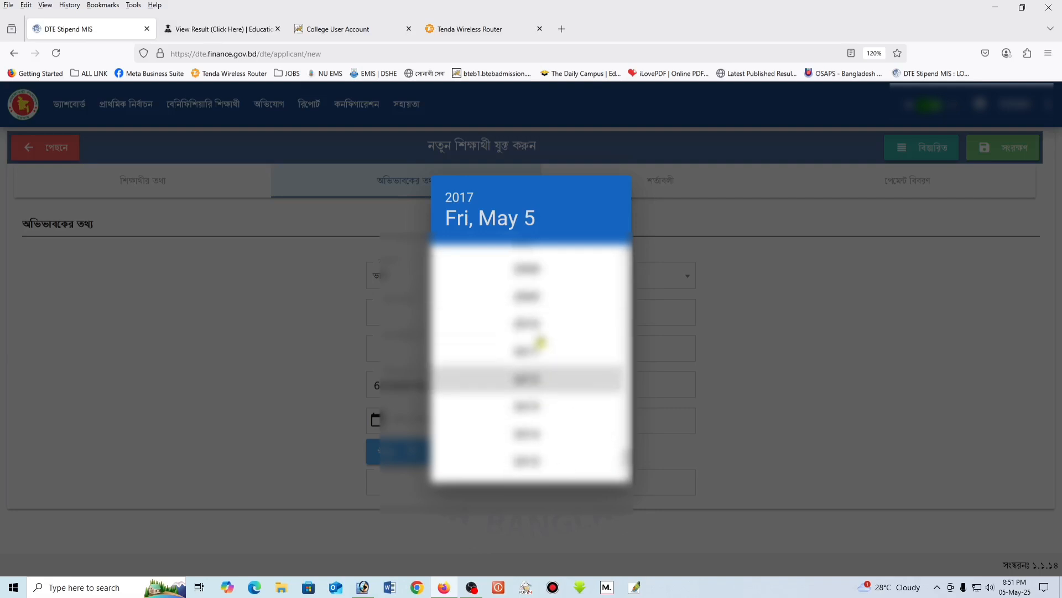
scroll(538, 338, up, 2)
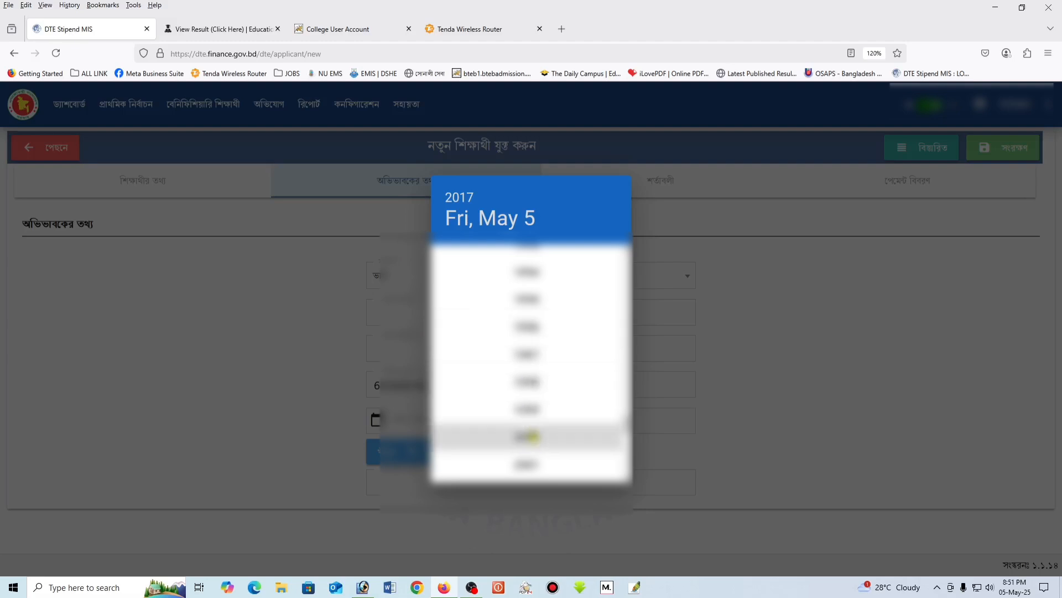
scroll(534, 367, up, 3)
click(536, 299)
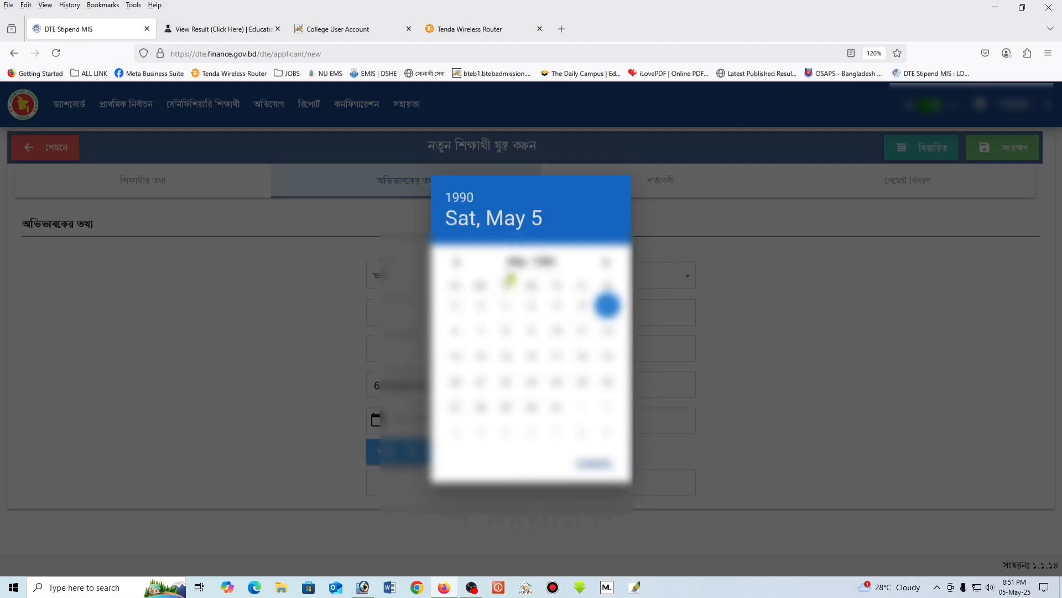
click(518, 266)
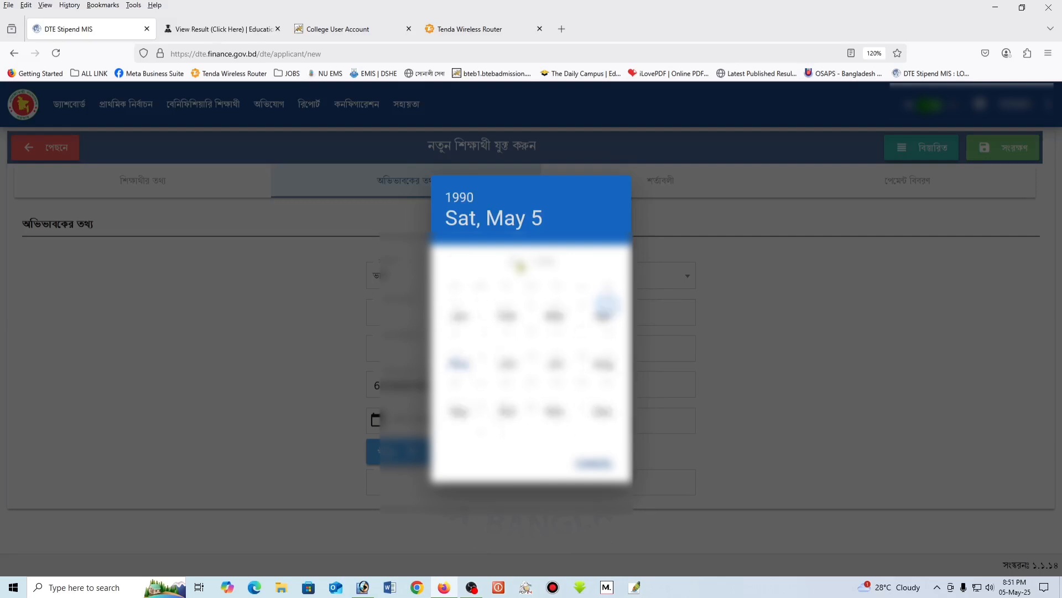
click(462, 326)
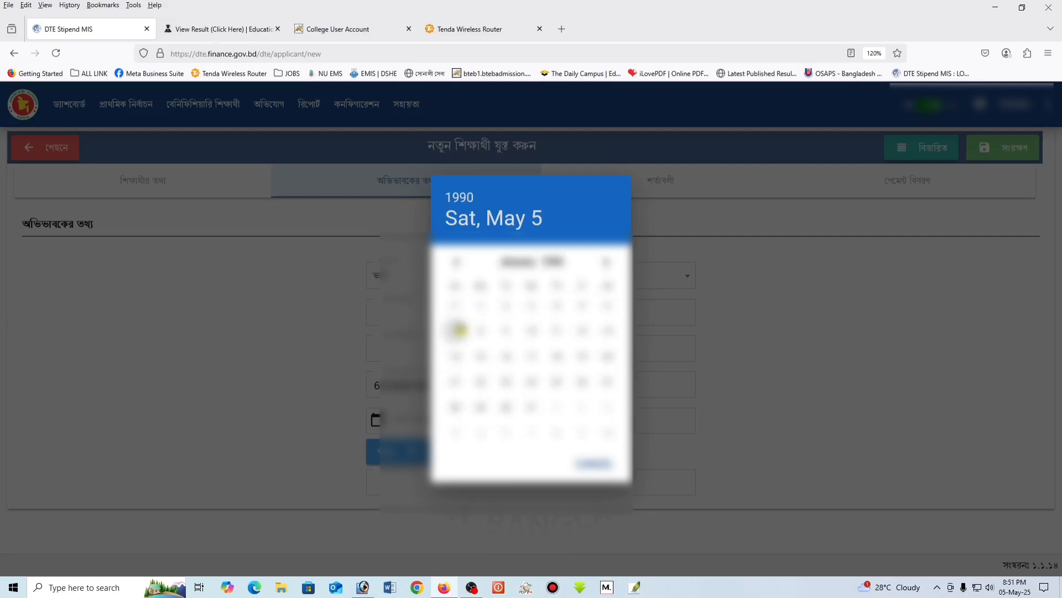
click(556, 355)
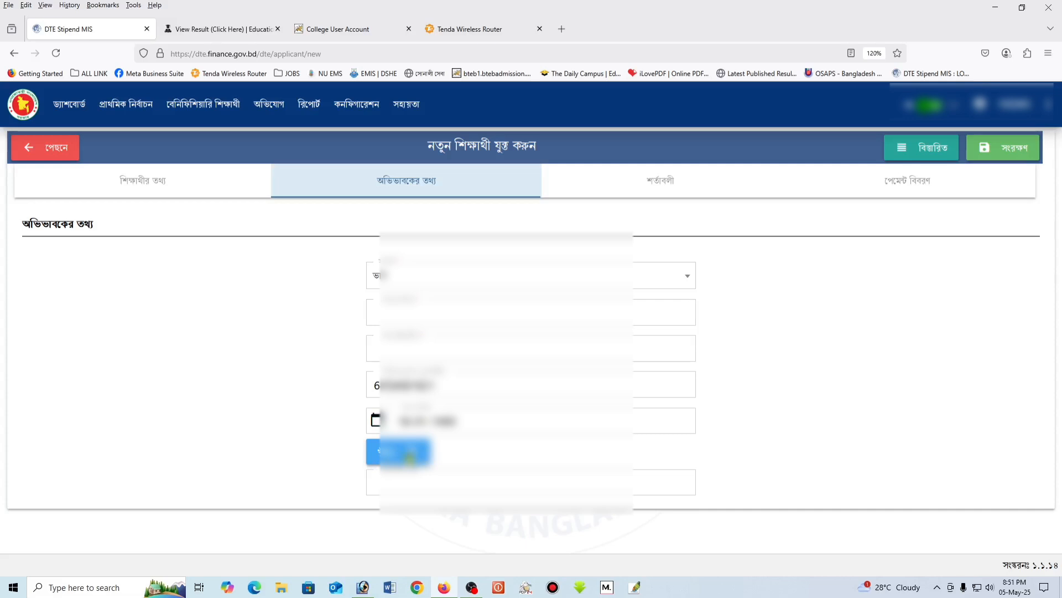
- Verify the guardian's details by solving the captcha, then enter the guardian's mobile number
click(410, 458)
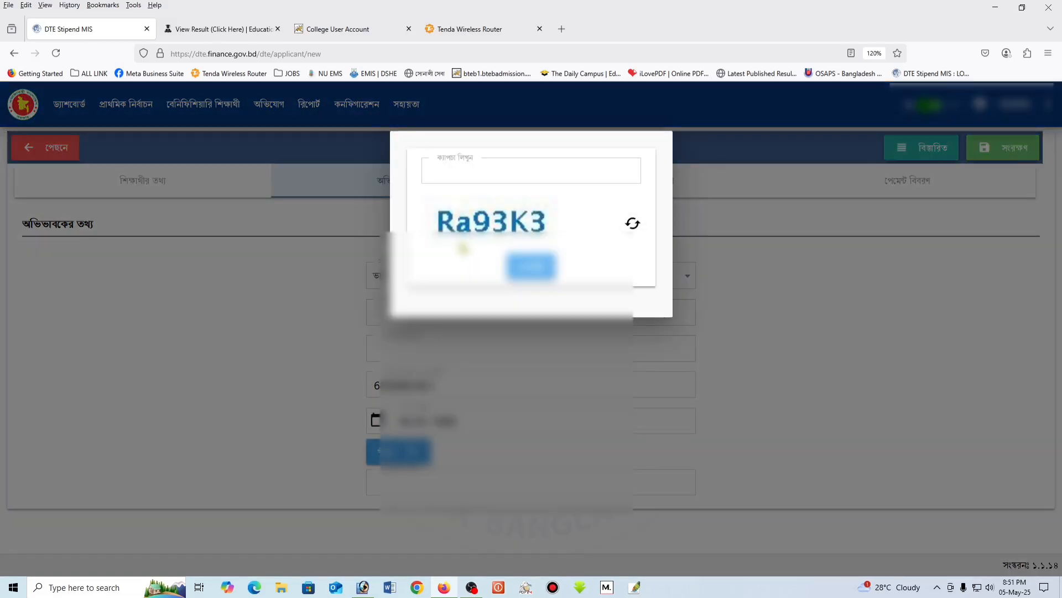
click(465, 182)
text(Ra93K3)
click(536, 272)
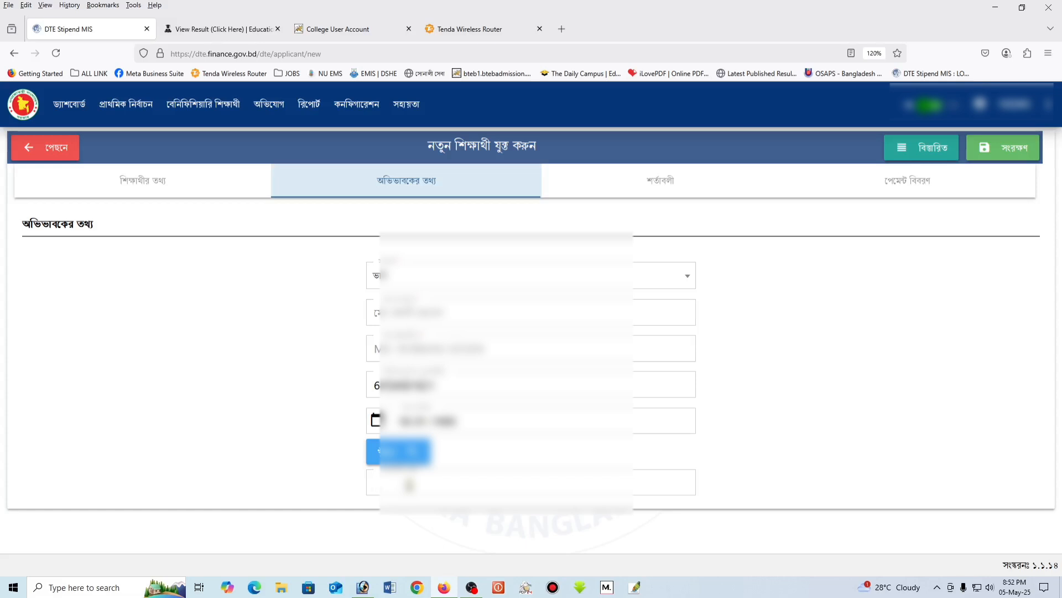
text(0171234567890)
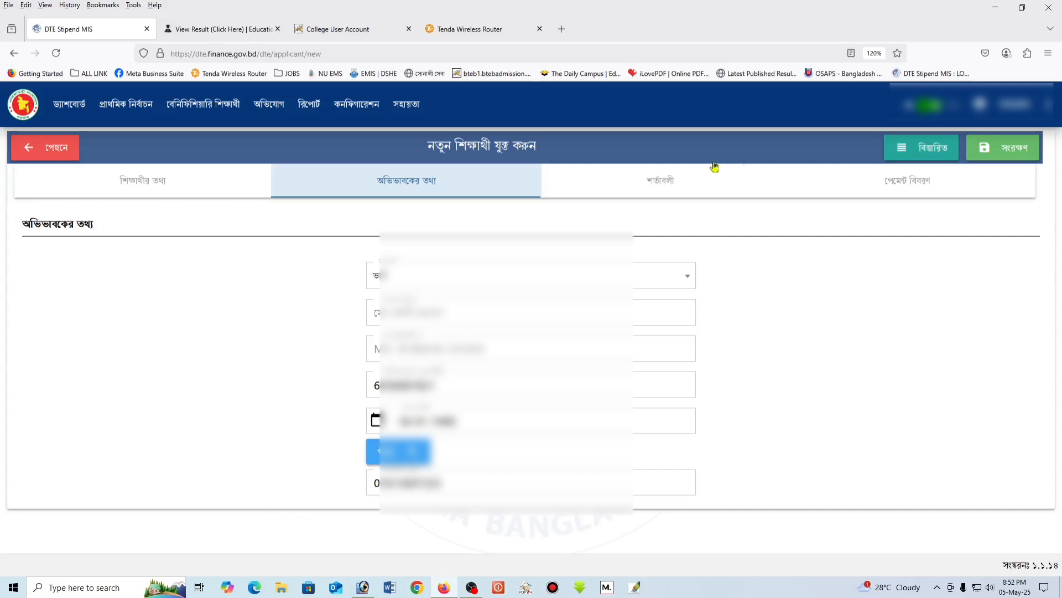
- Set পিতা as bearing study costs and answer না to ethnic minority, freedom fighter, scholarship and disability questions
click(666, 188)
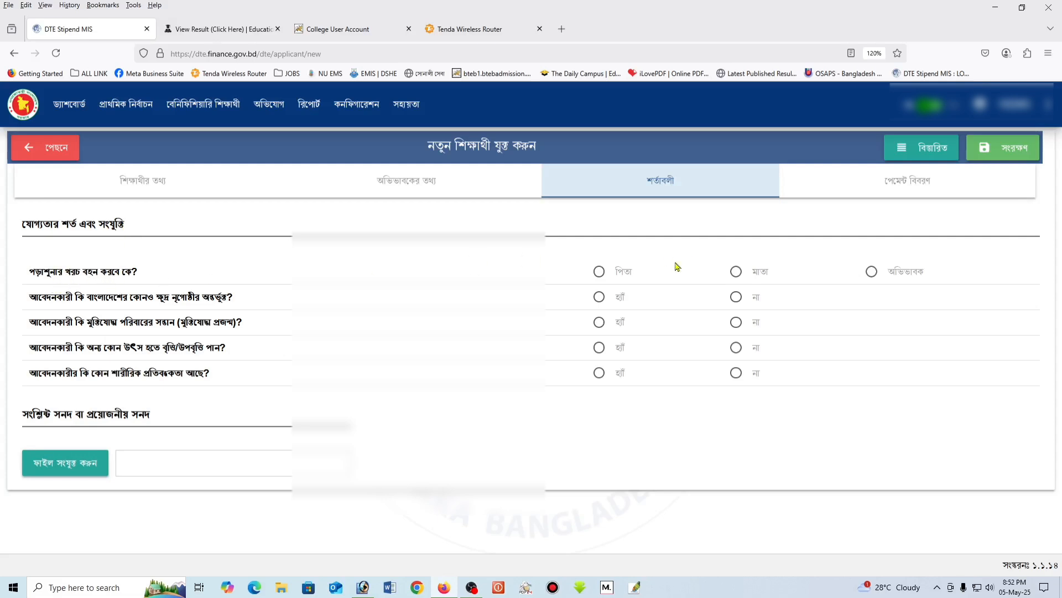
click(600, 273)
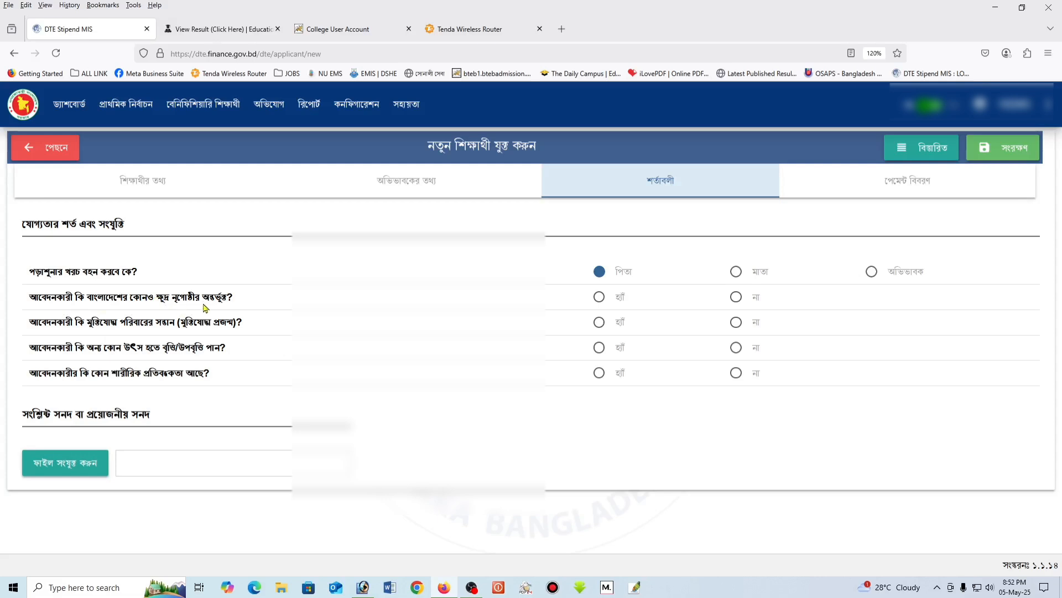
click(601, 299)
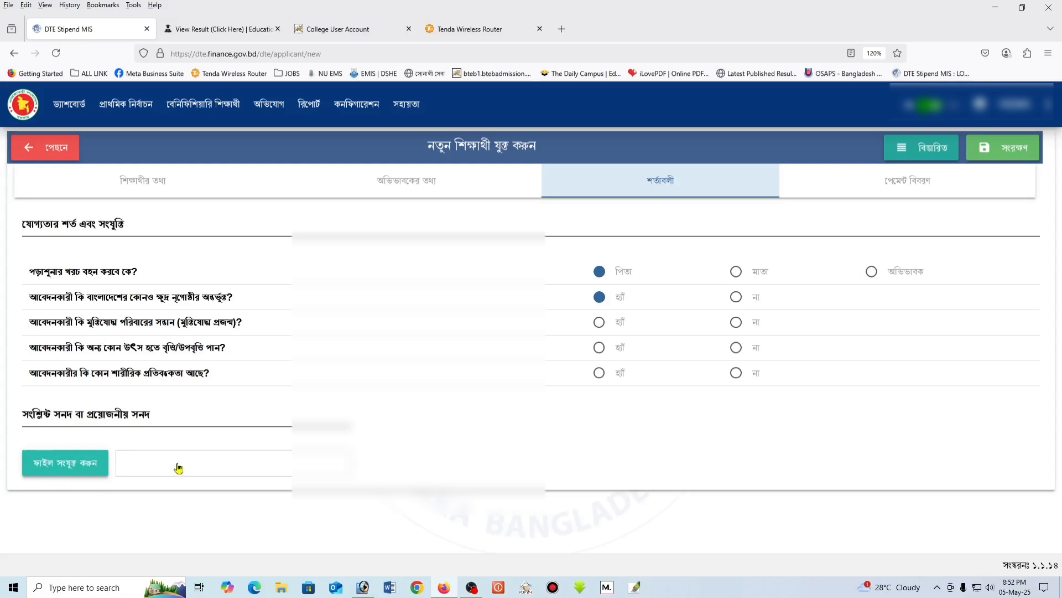
click(738, 300)
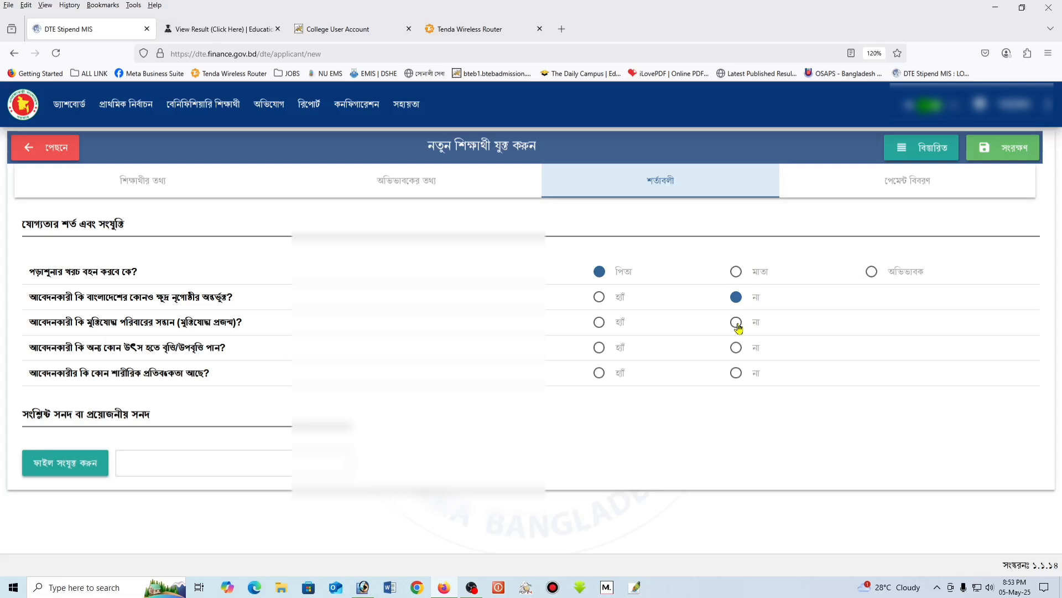
click(737, 325)
click(737, 349)
click(737, 374)
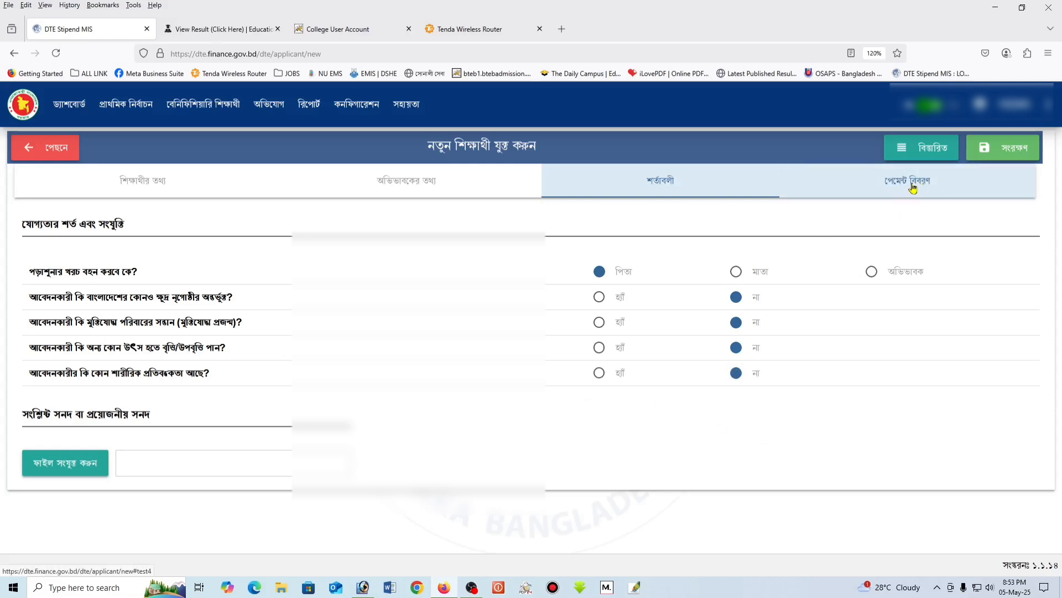
- Set payment mode to মোবাইল ব্যাংকিং with provider বিকাশ, giving routing number 060275554
click(913, 188)
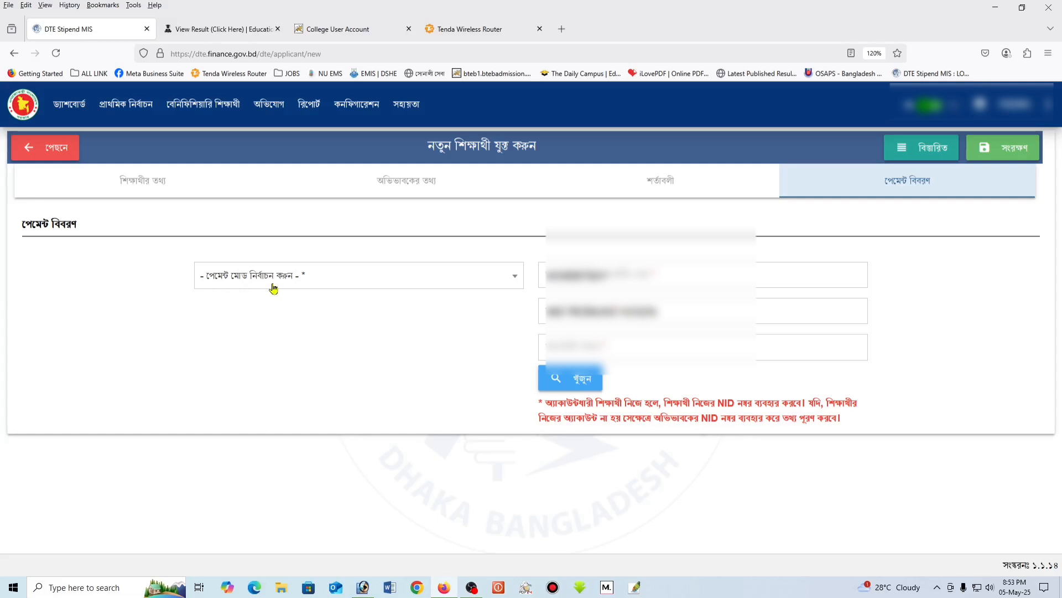
click(322, 282)
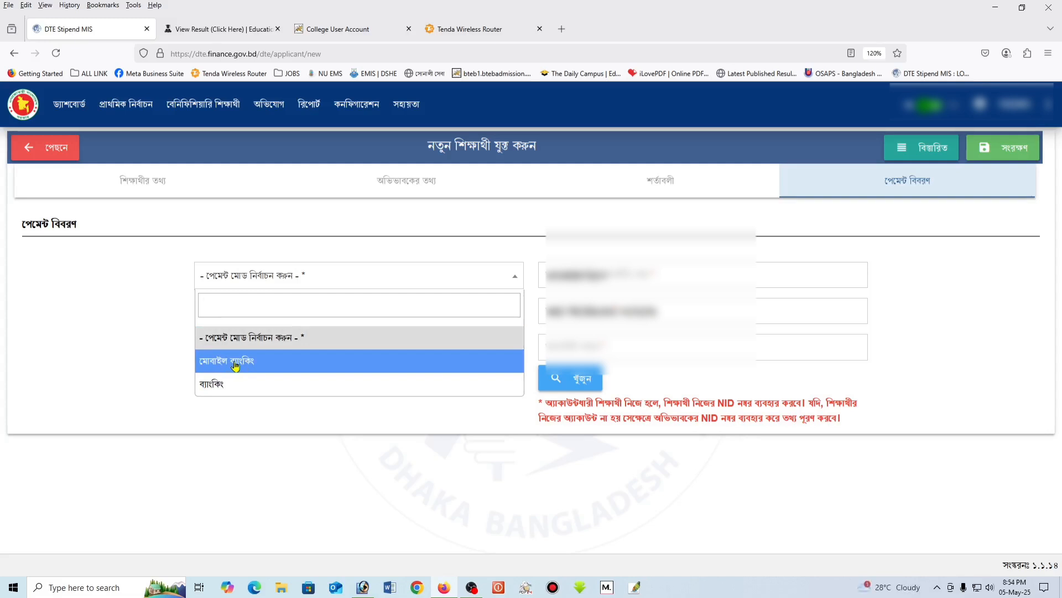
click(230, 366)
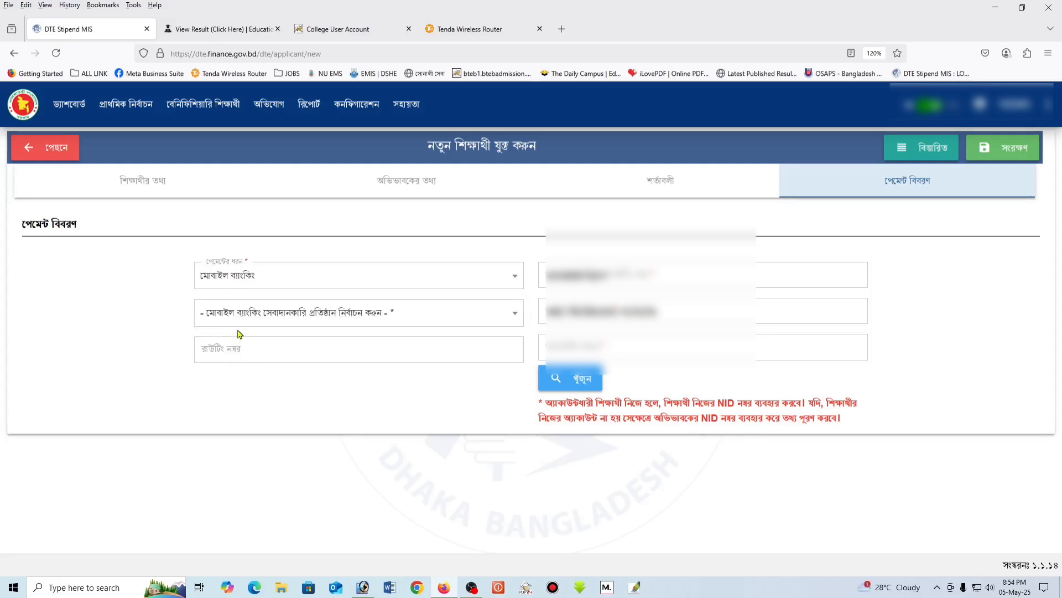
click(360, 320)
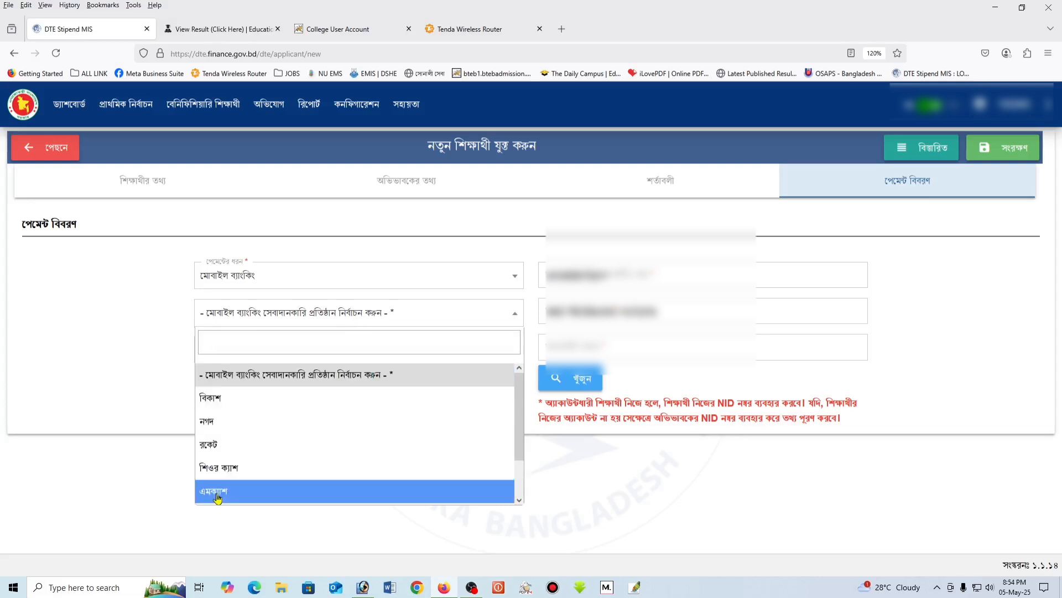
click(218, 400)
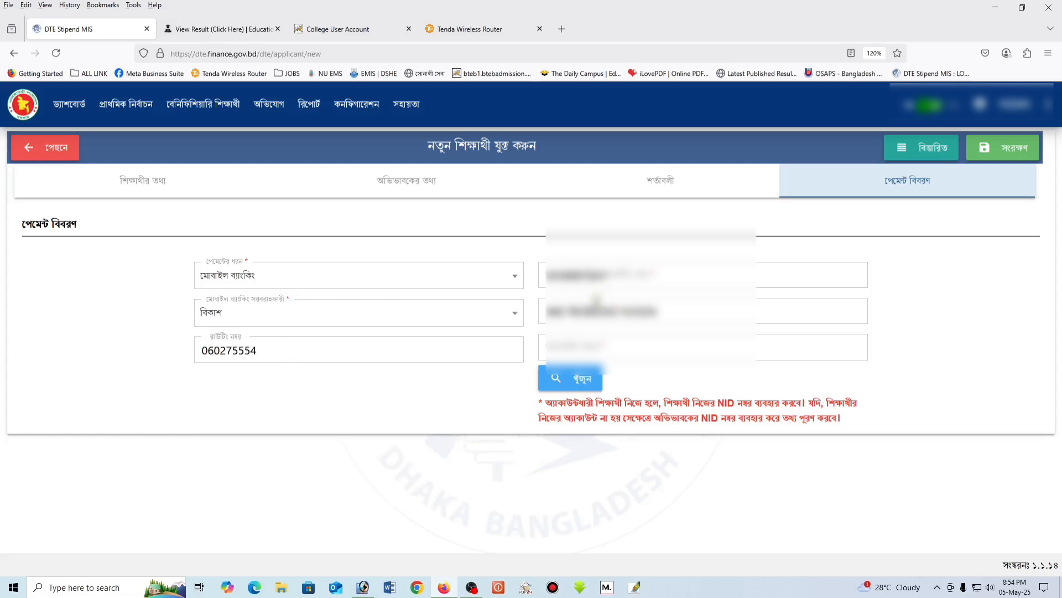
click(681, 271)
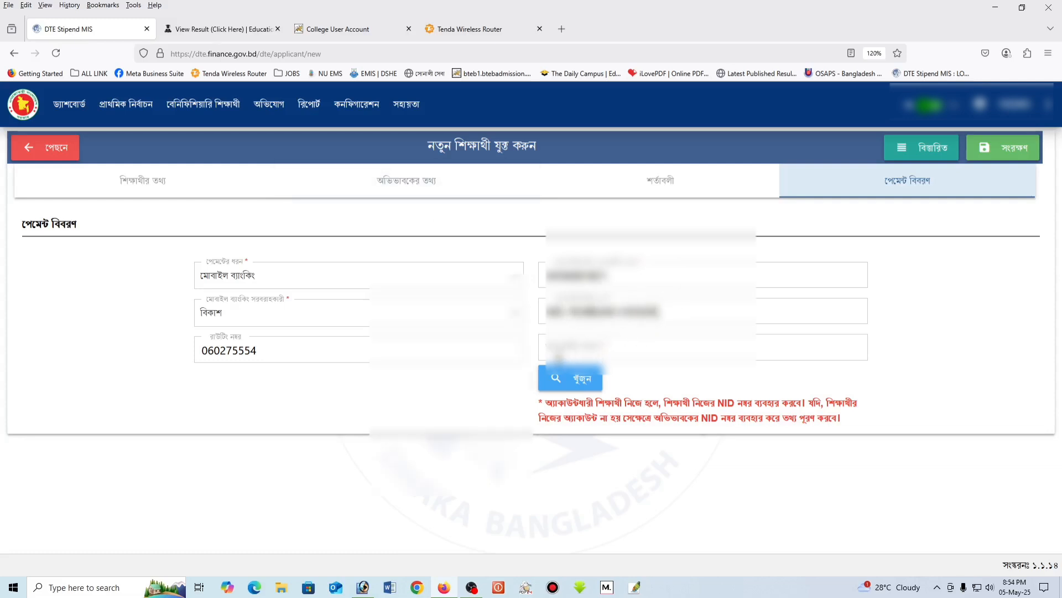
- Copy the guardian's mobile number into the third payment account field
click(415, 189)
drag(437, 484, 312, 488)
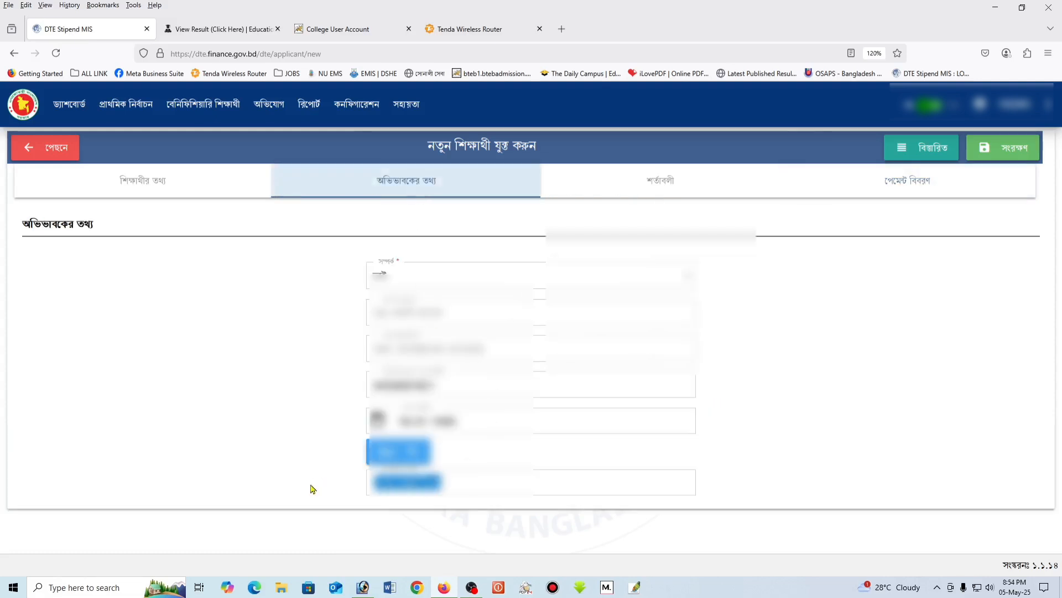
click(902, 191)
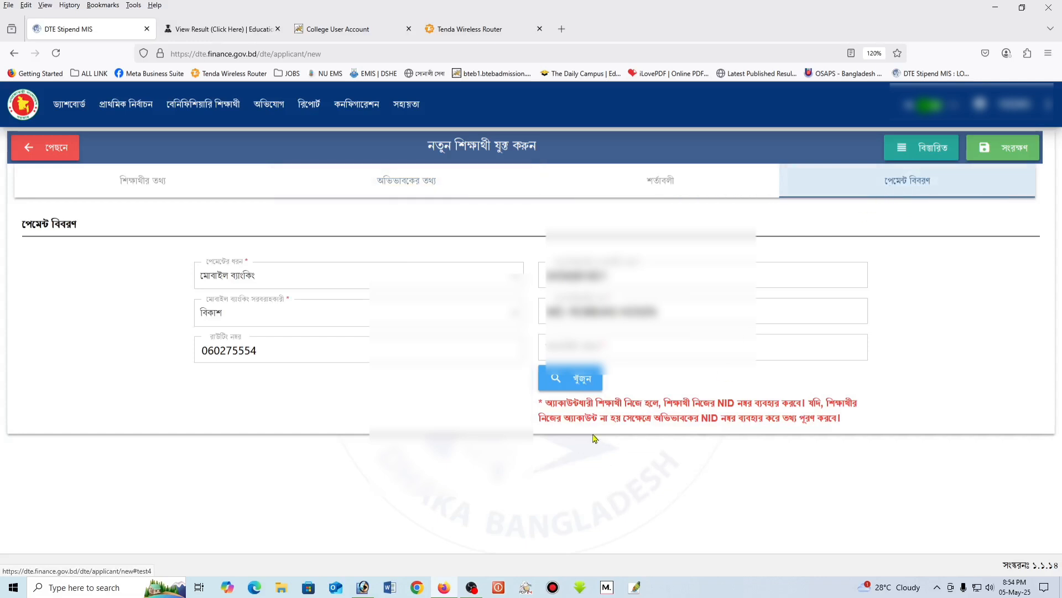
click(574, 348)
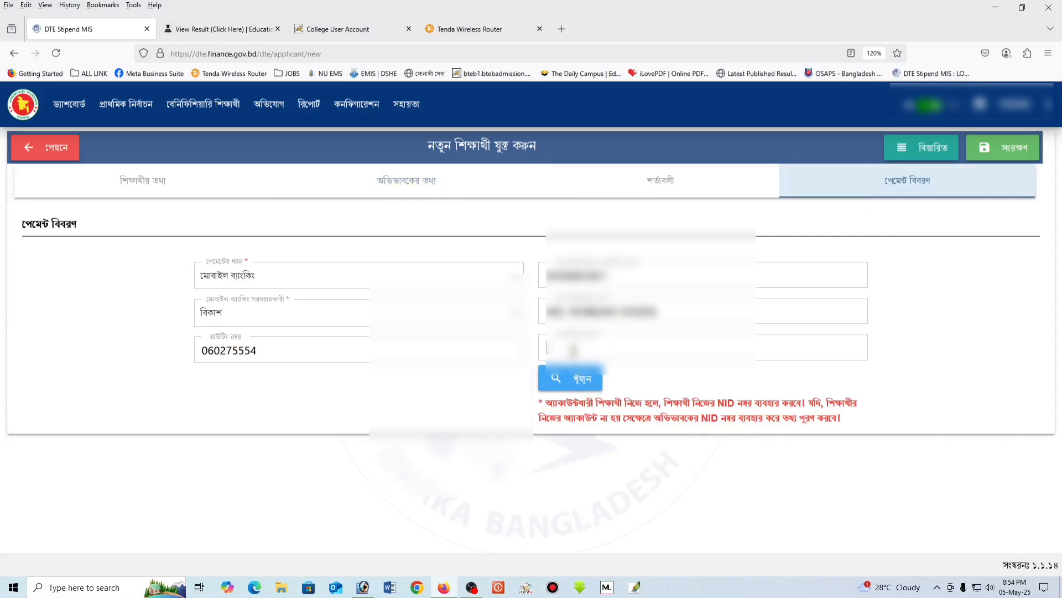
key(ctrl+v)
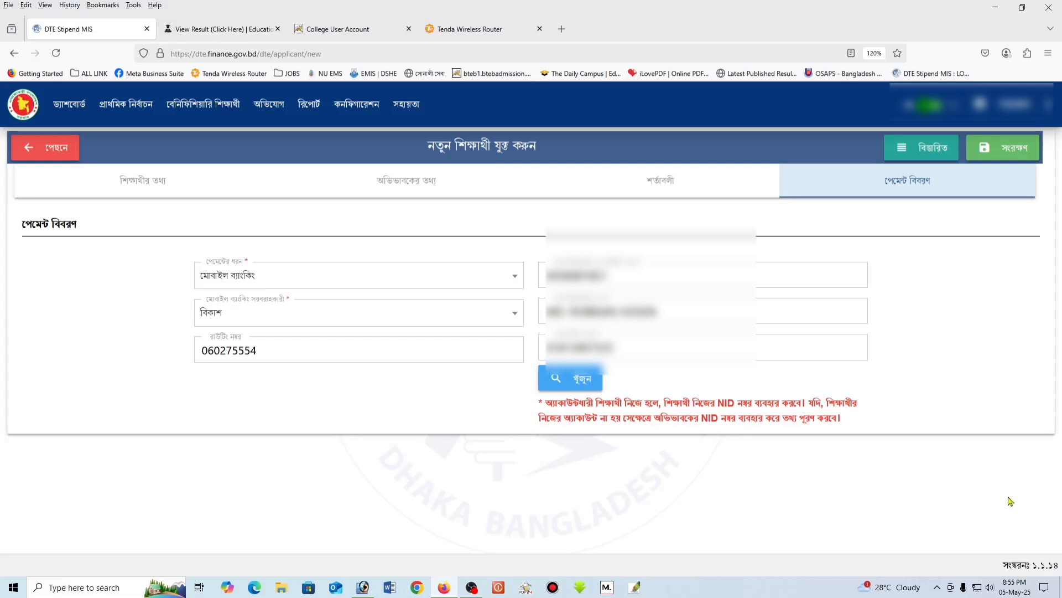
- Run the account lookup, then switch the provider to নগদ (routing 200275556) and select the account values
click(574, 384)
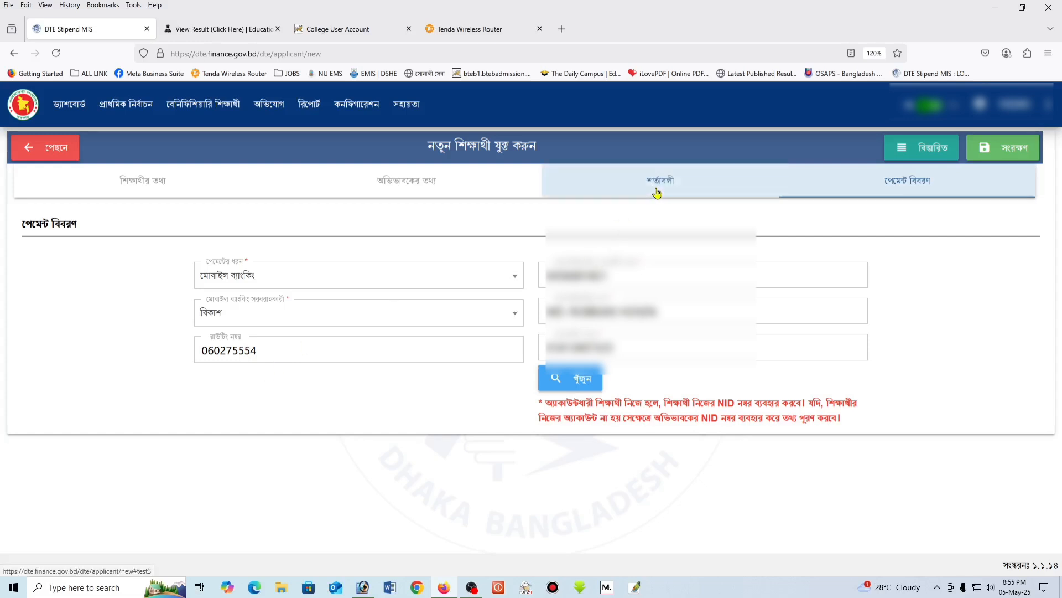
click(265, 324)
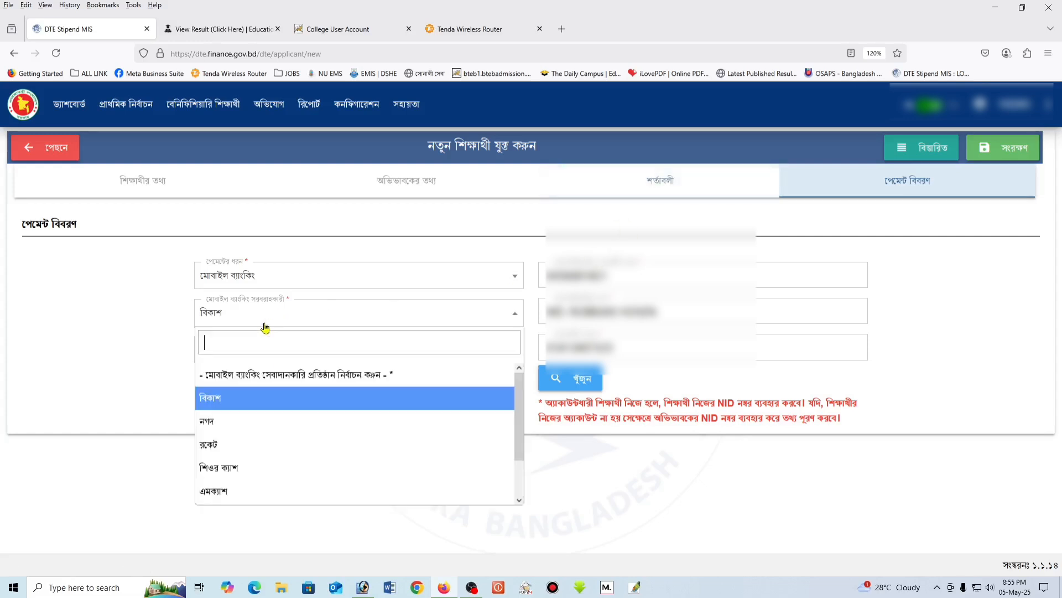
click(224, 425)
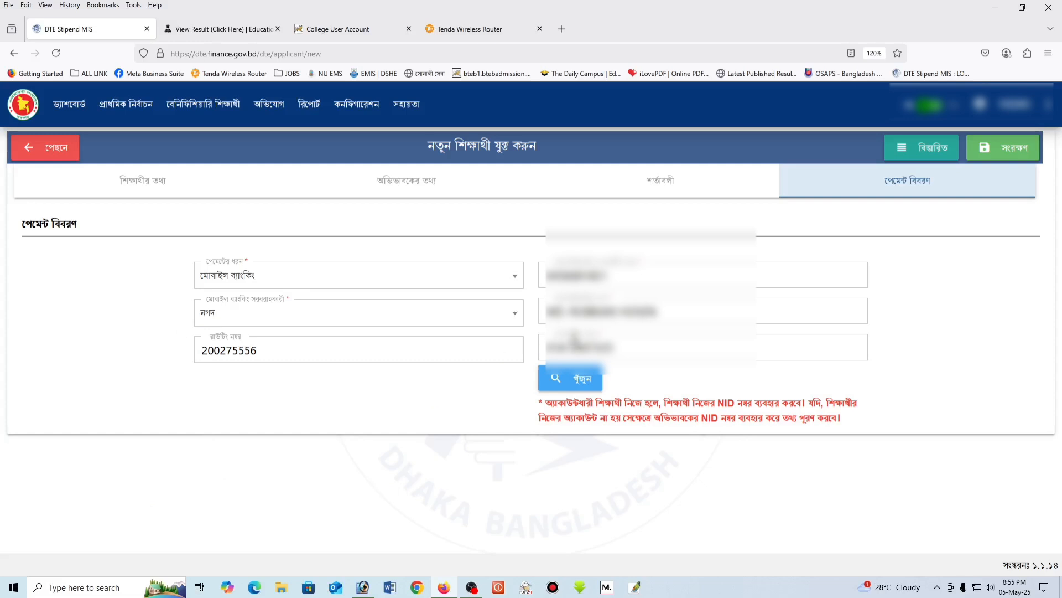
drag(546, 350, 614, 349)
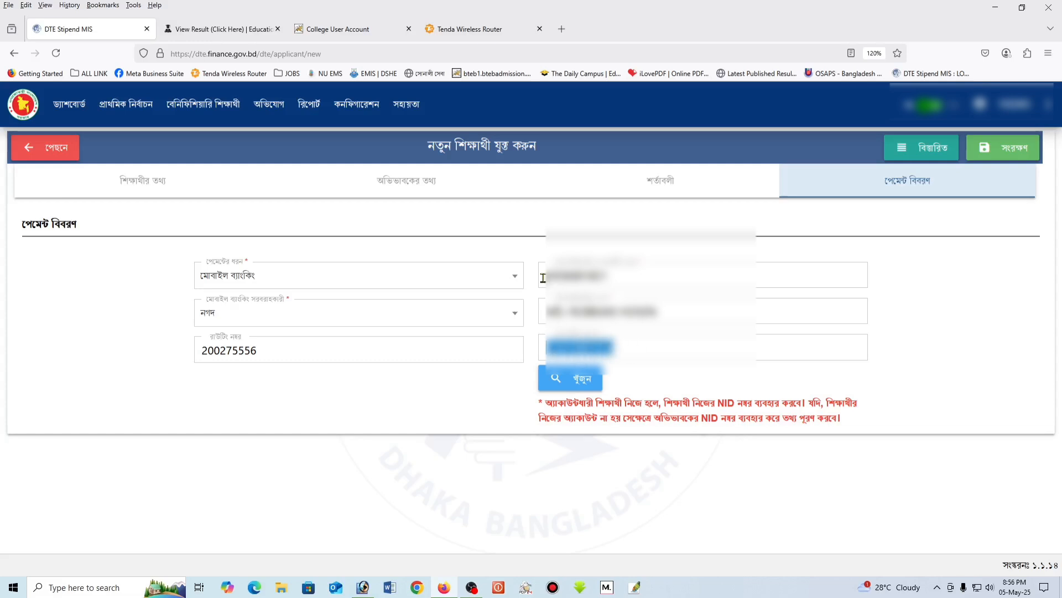
drag(547, 275, 618, 273)
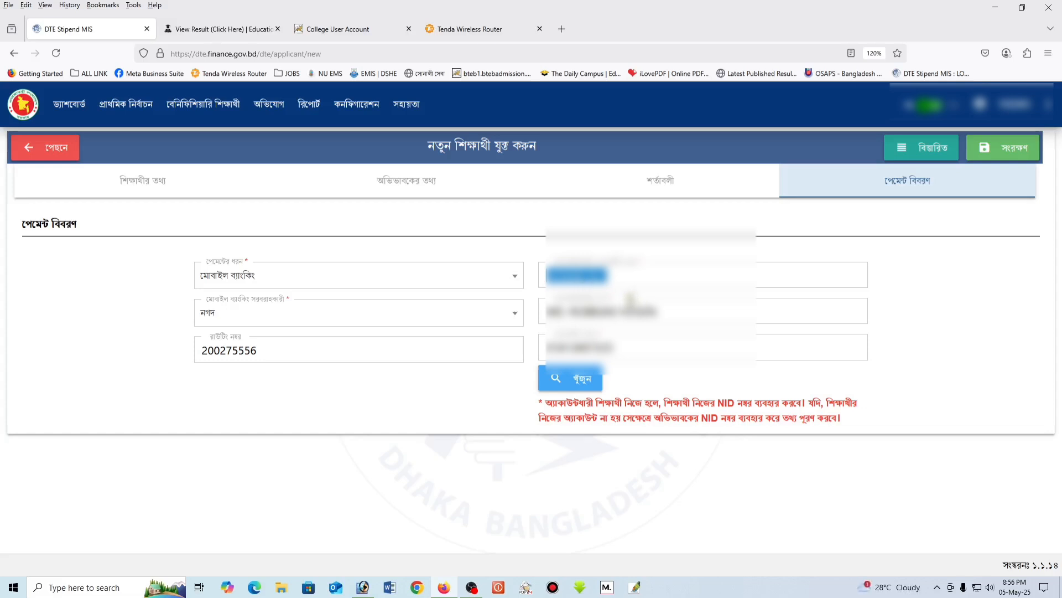
- Clear the text selection and save the new student entry with সংরক্ষণ
click(572, 386)
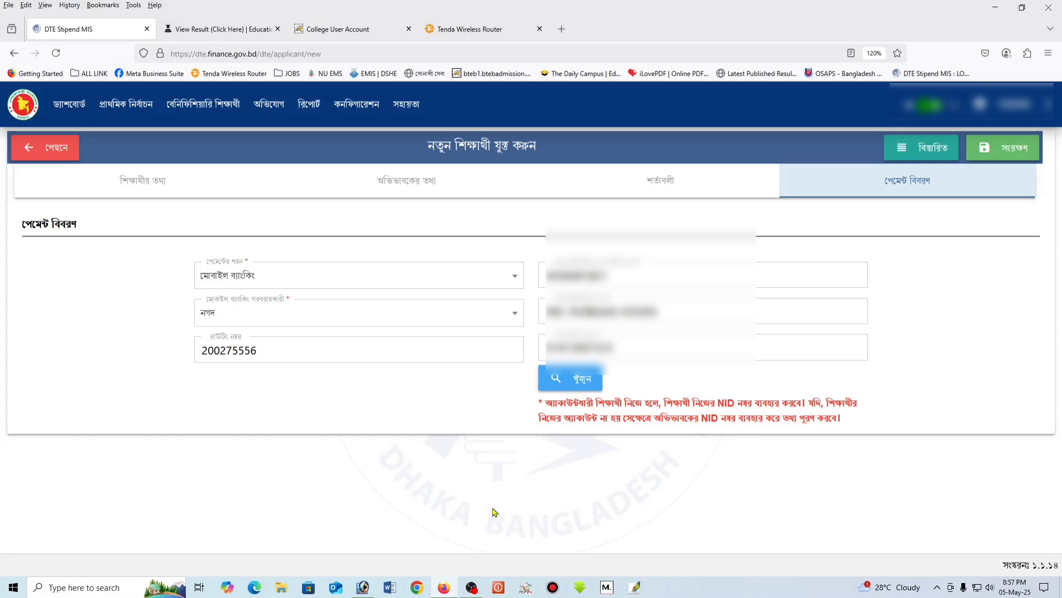
click(1008, 152)
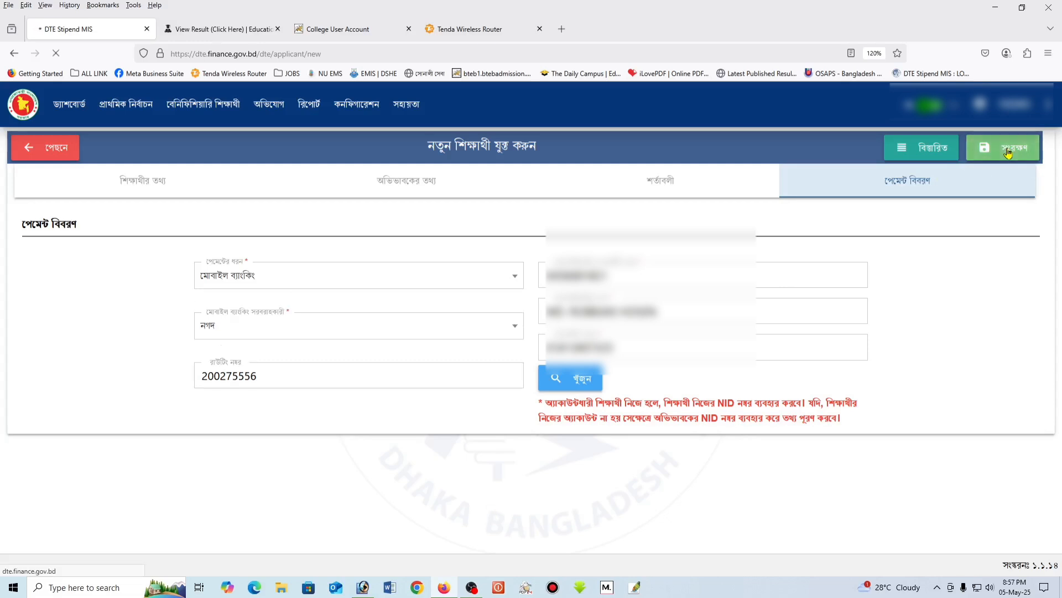